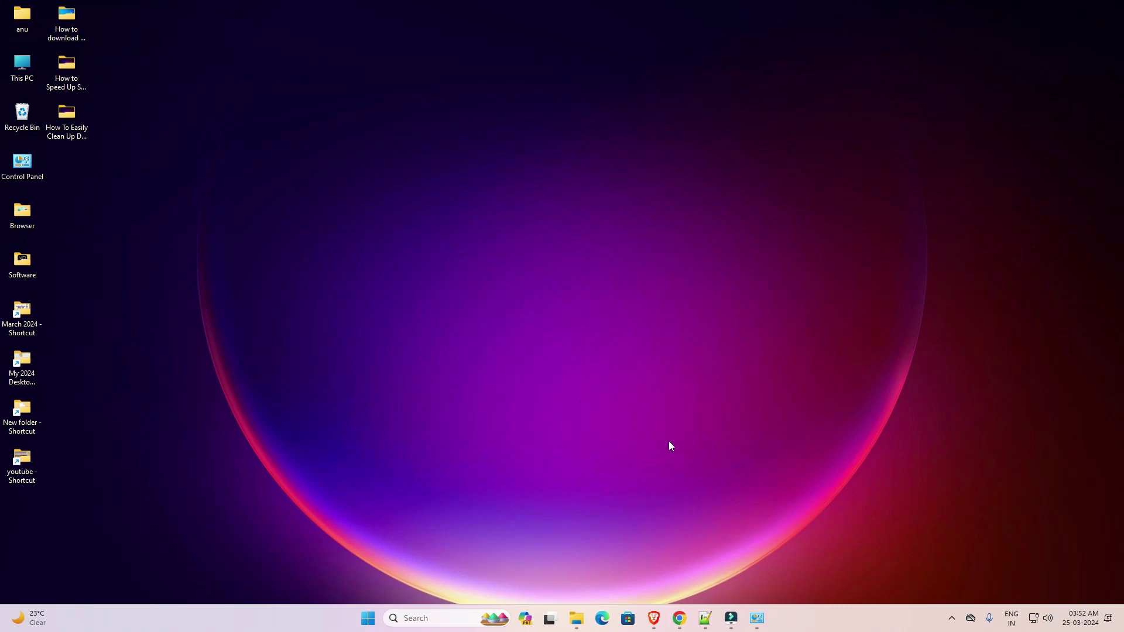
# Search Google for wampserver in Chrome and open the official WampServer website in a new tab
pyautogui.click(674, 617)
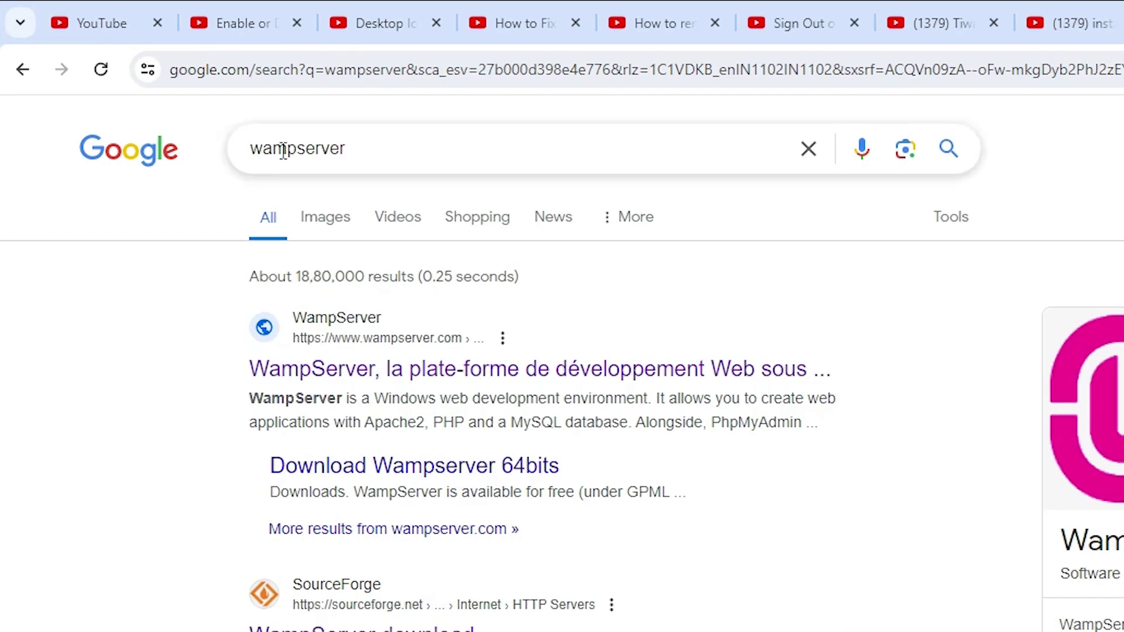
pyautogui.click(197, 80)
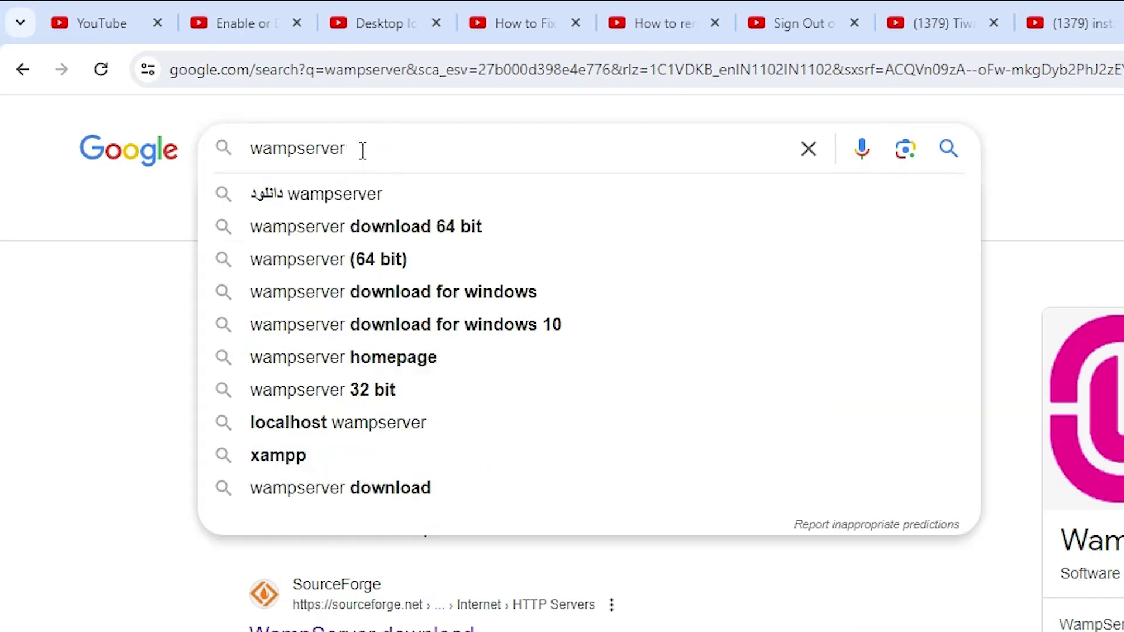
pyautogui.press('Return')
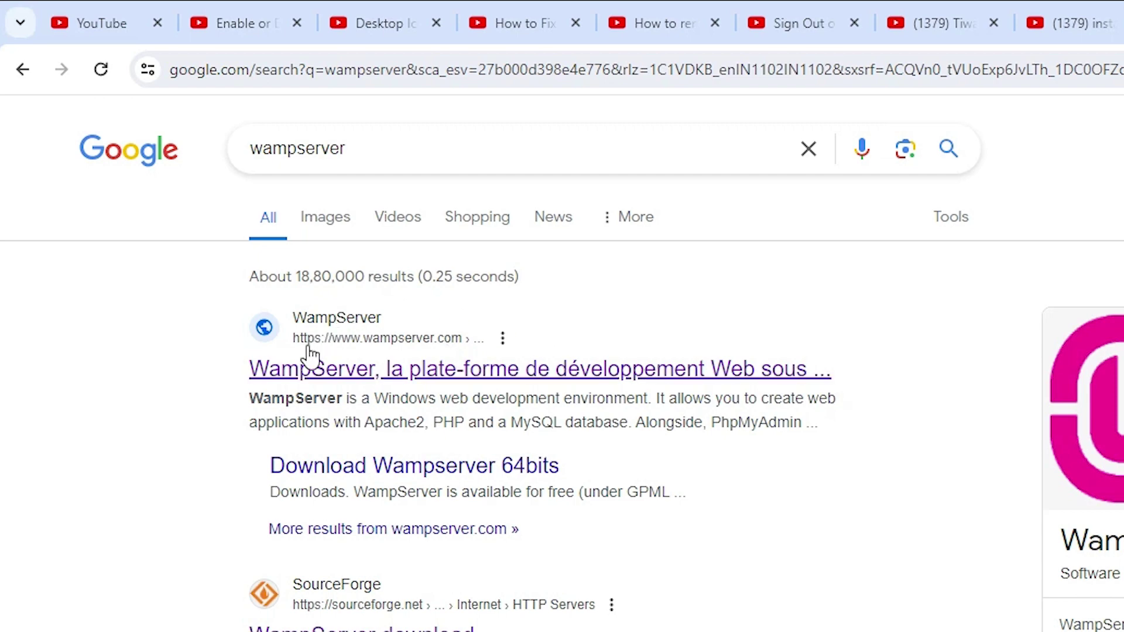
pyautogui.rightClick(494, 372)
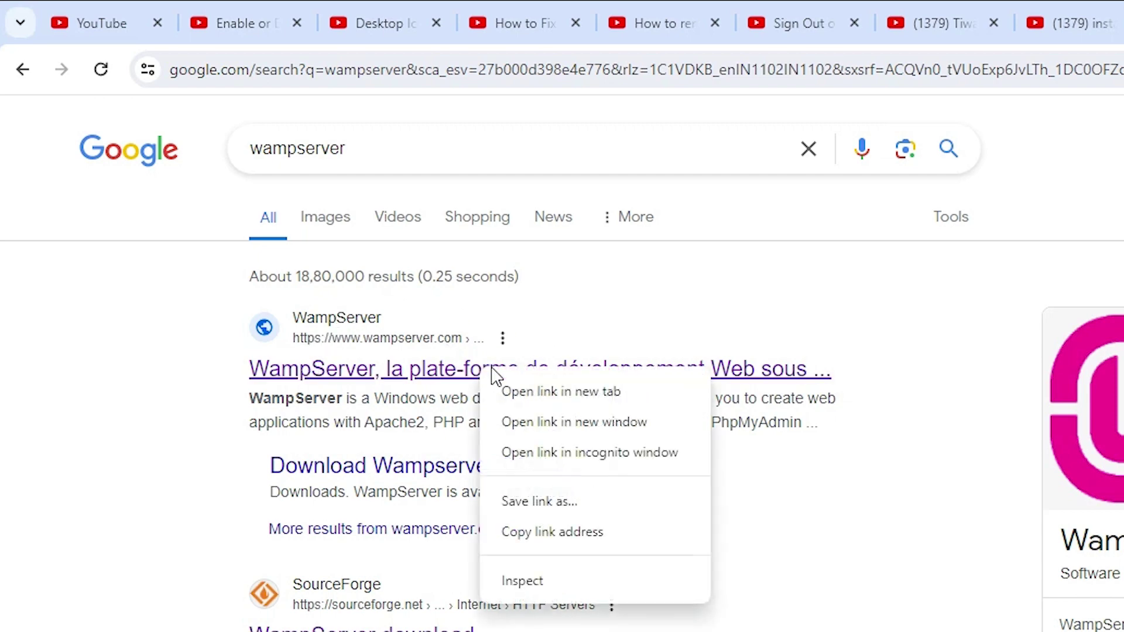
pyautogui.click(560, 388)
pyautogui.click(937, 9)
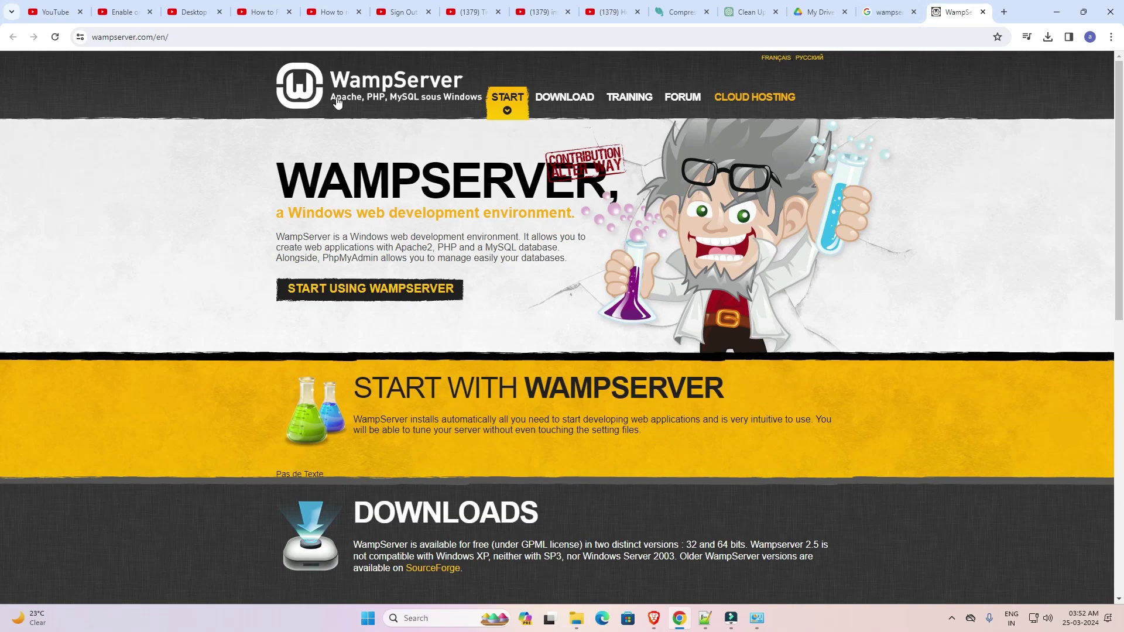
# Download WampServer 64 bits (x64) 3.3.2 directly, without filling in the contact form
pyautogui.scroll(-5, 193, 249)
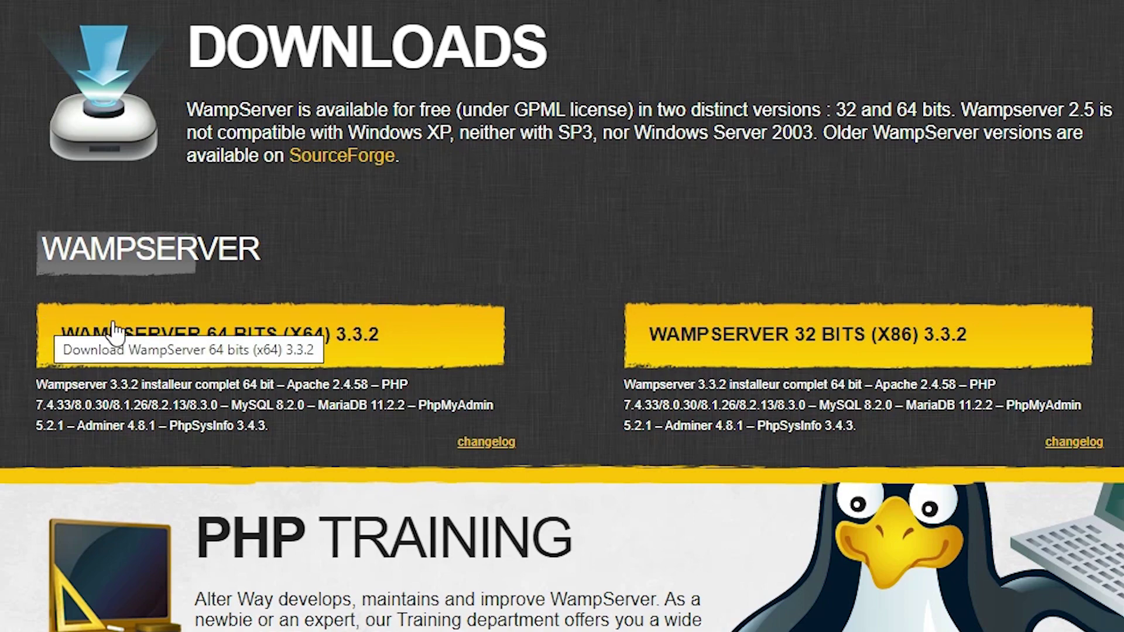
pyautogui.click(194, 344)
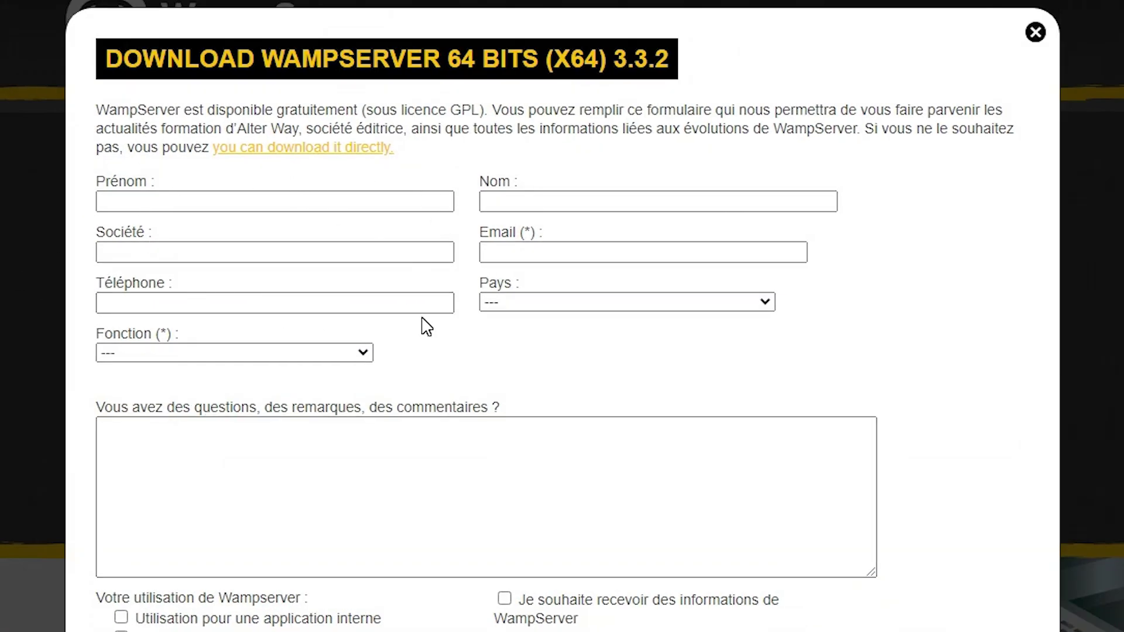
pyautogui.click(307, 148)
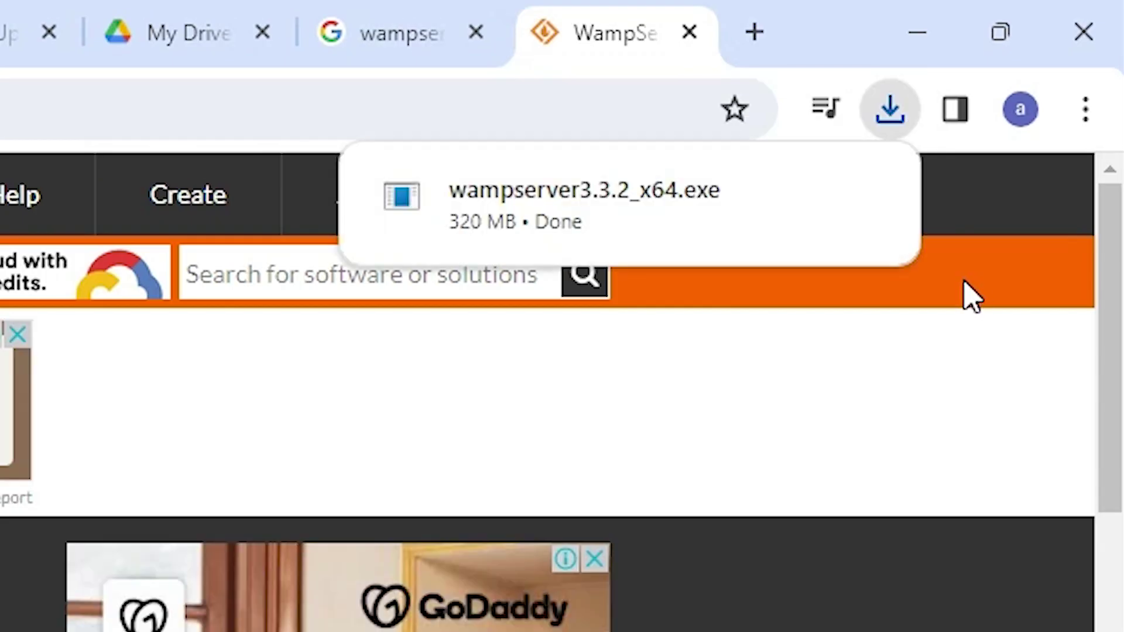
# Show the downloaded wampserver3.3.2_x64 installer in its folder and move it to the desktop
pyautogui.moveTo(810, 201)
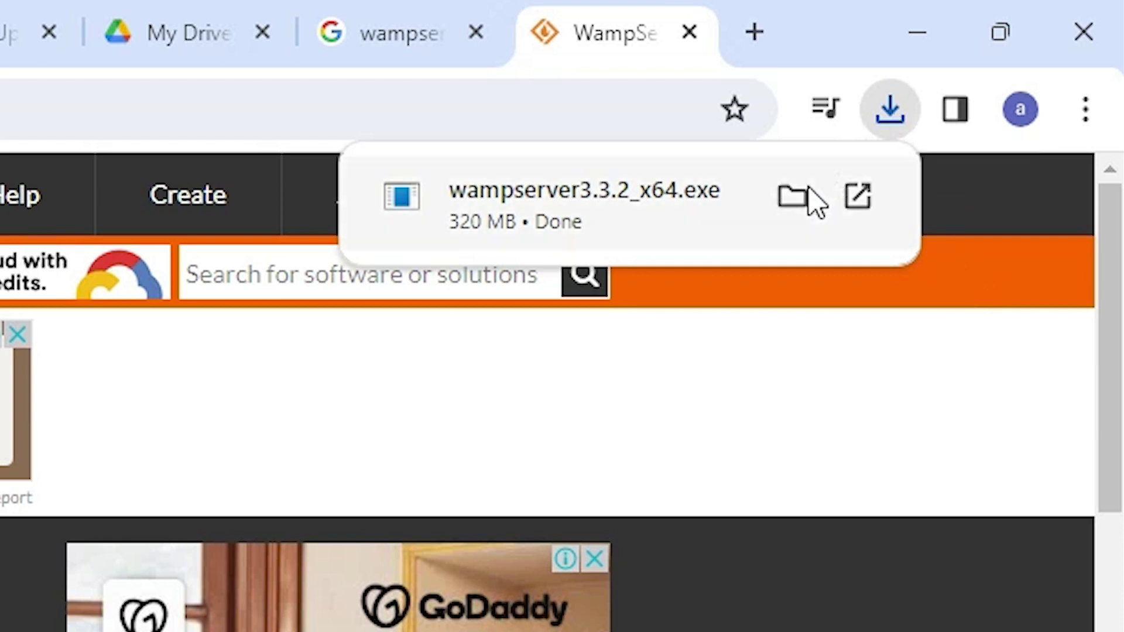
pyautogui.click(797, 199)
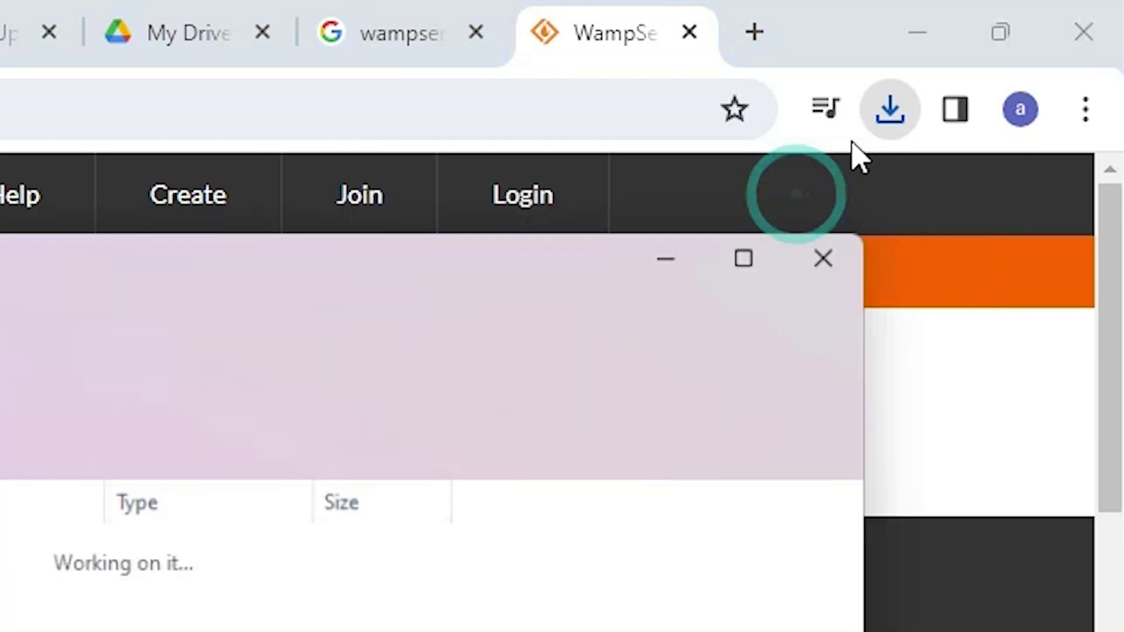
pyautogui.click(918, 33)
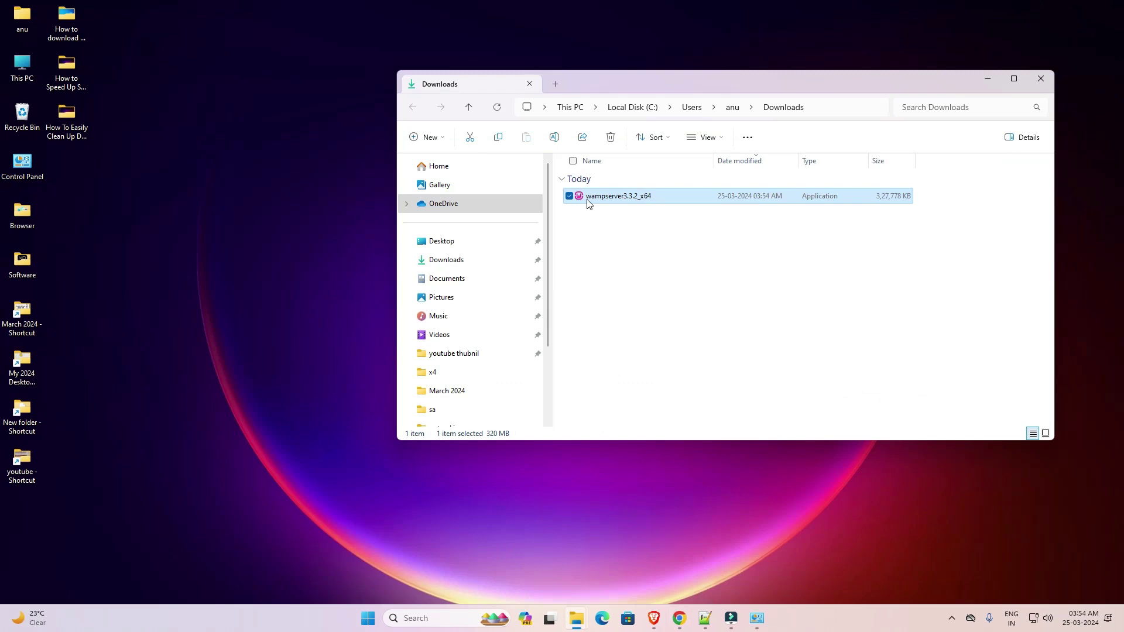
pyautogui.moveTo(588, 202); pyautogui.dragTo(140, 238)
pyautogui.click(1051, 78)
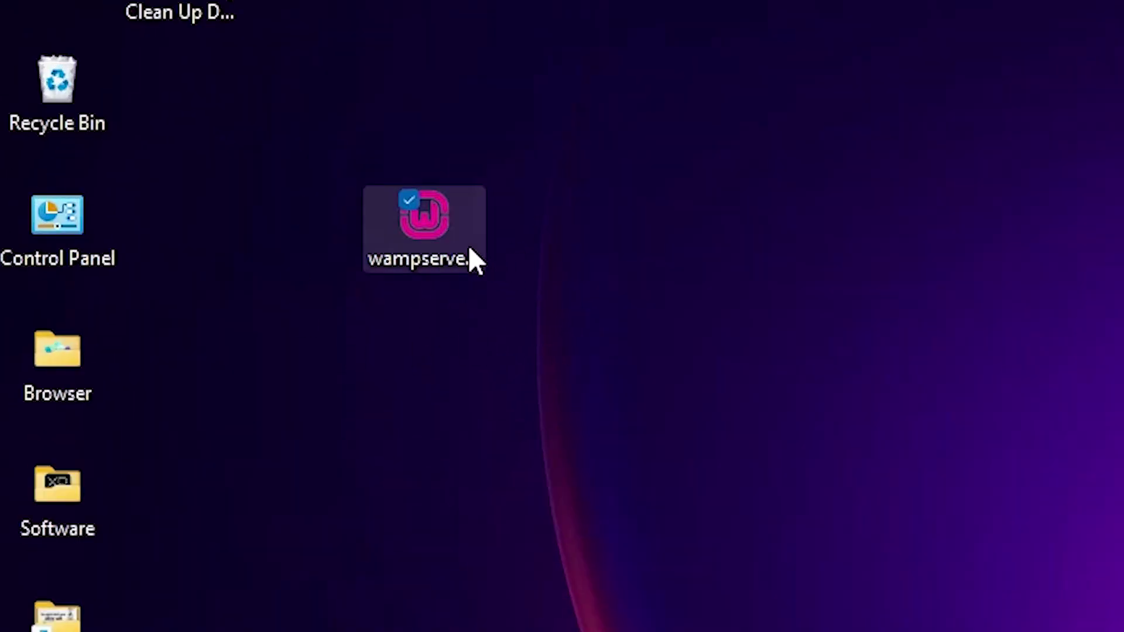
# Run the WampServer installer from the desktop as administrator and accept its license agreement
pyautogui.rightClick(451, 245)
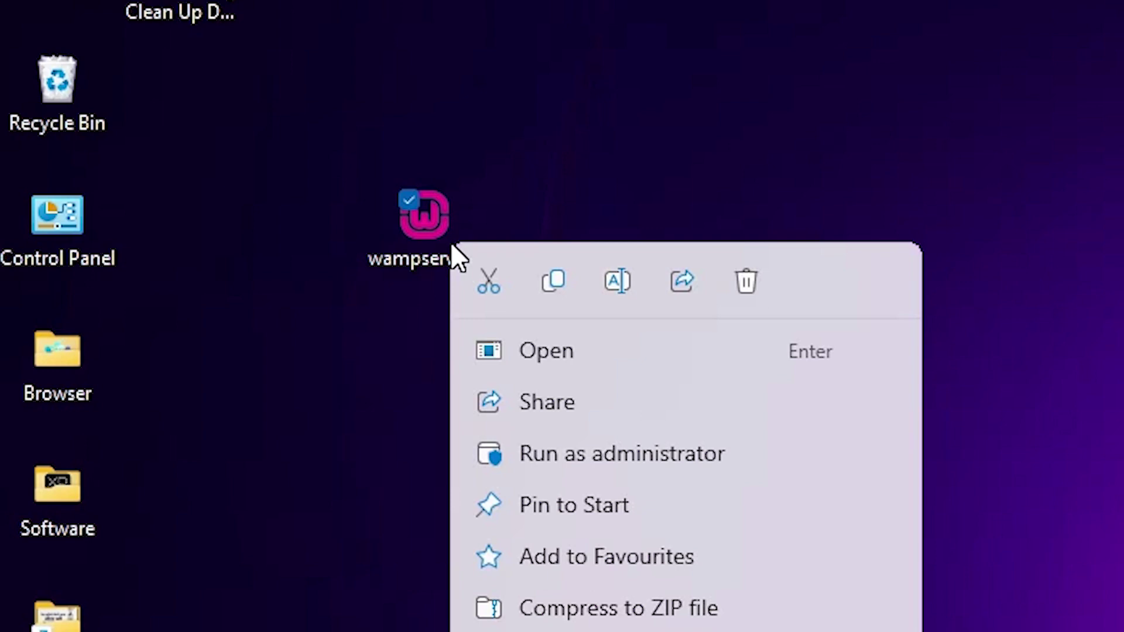
pyautogui.click(603, 456)
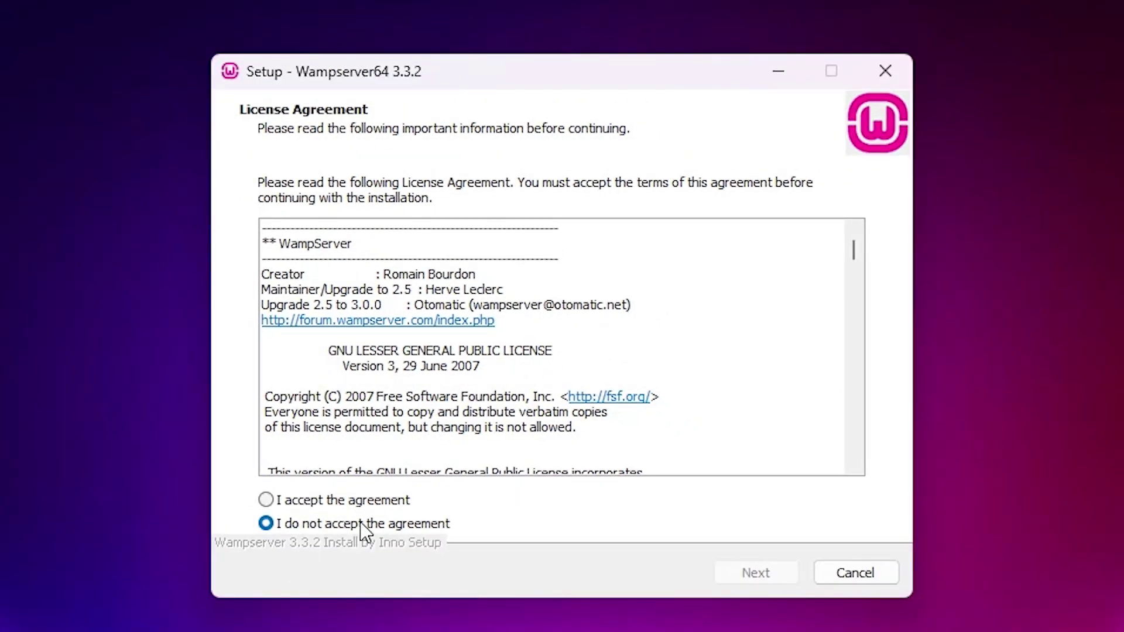
pyautogui.click(352, 498)
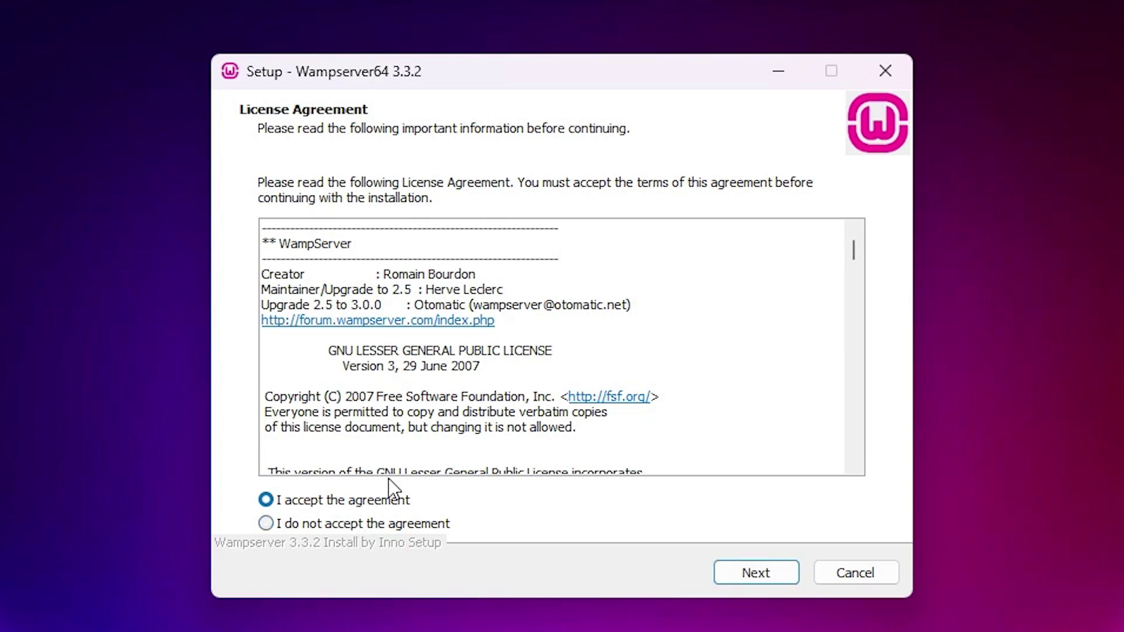
pyautogui.click(752, 568)
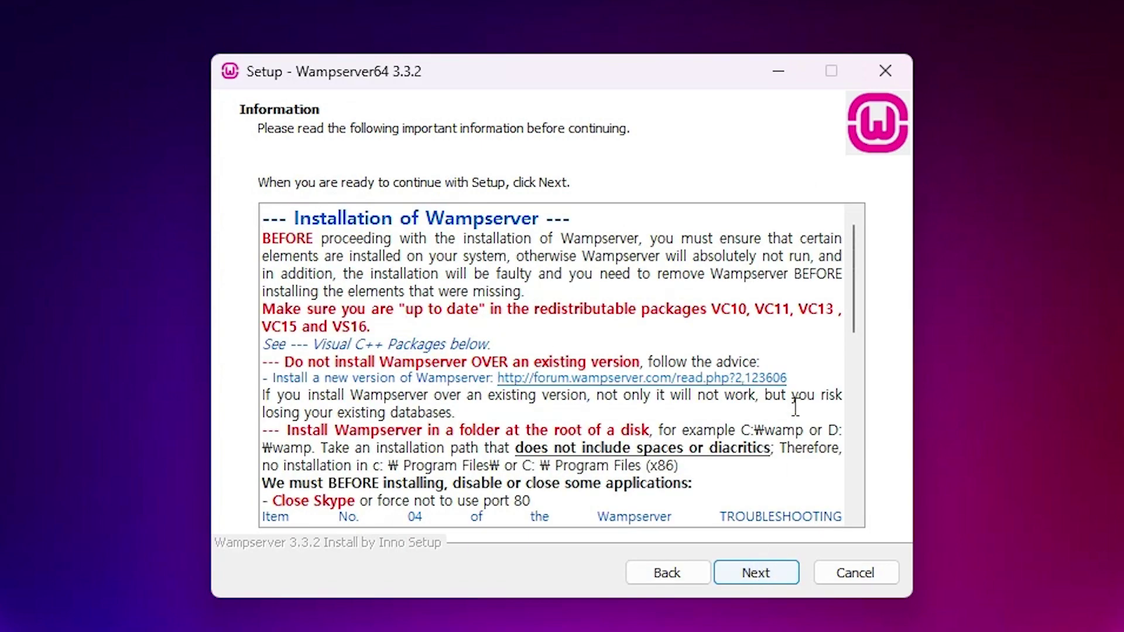
# Try to continue past the setup's Information page, and open the wampserver.aviatechno.net link at the end of its Visual C++ Packages section
pyautogui.click(782, 569)
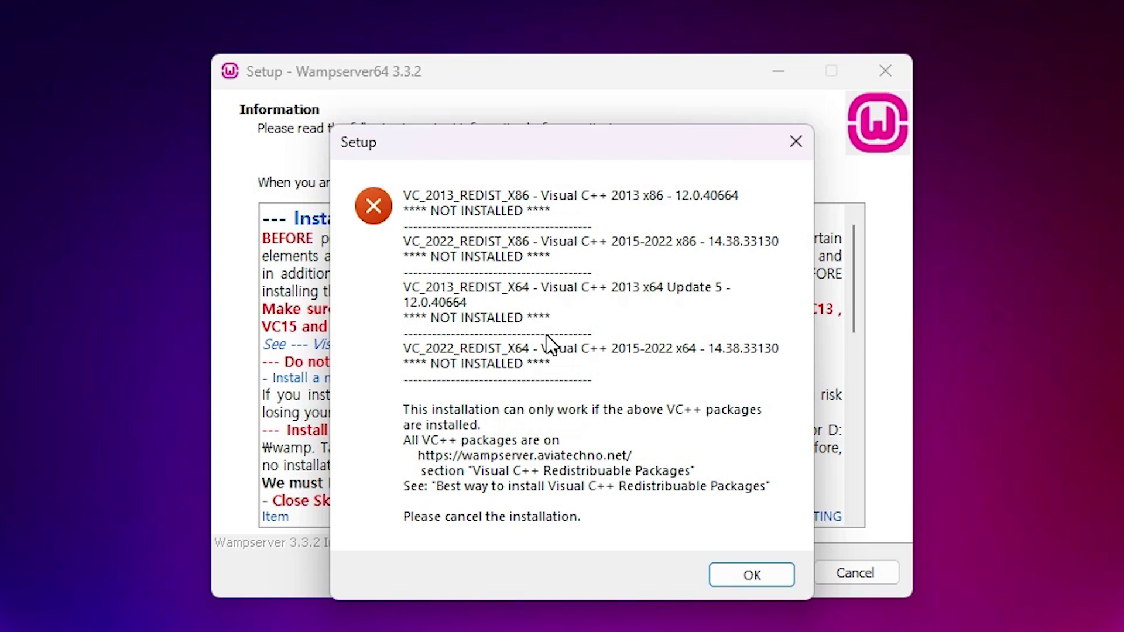
pyautogui.click(761, 569)
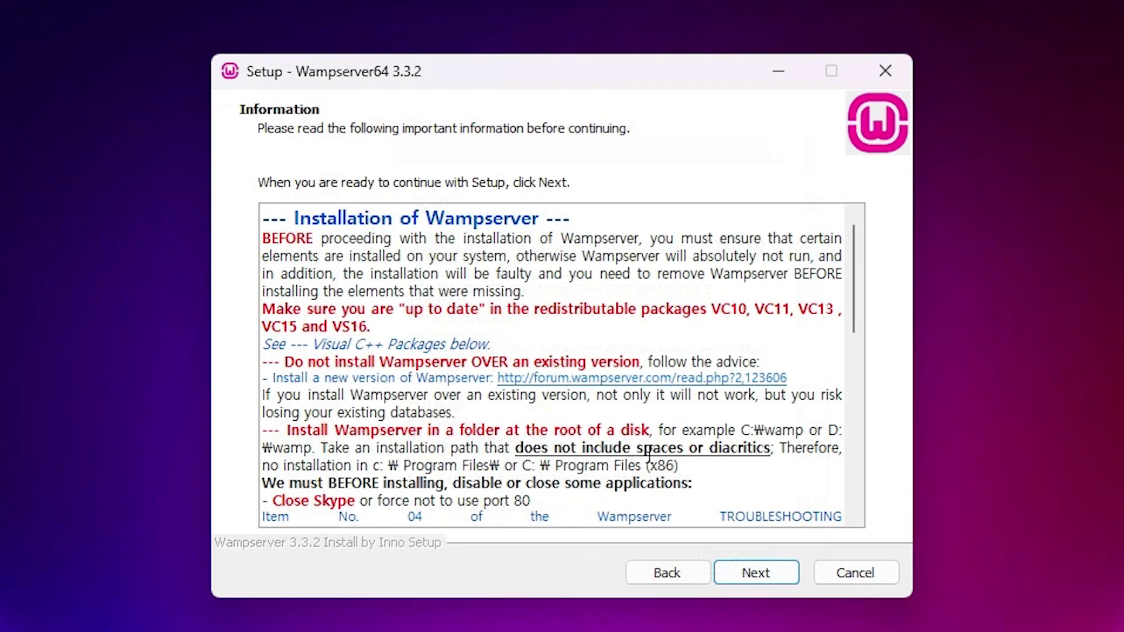
pyautogui.moveTo(852, 268); pyautogui.dragTo(871, 502)
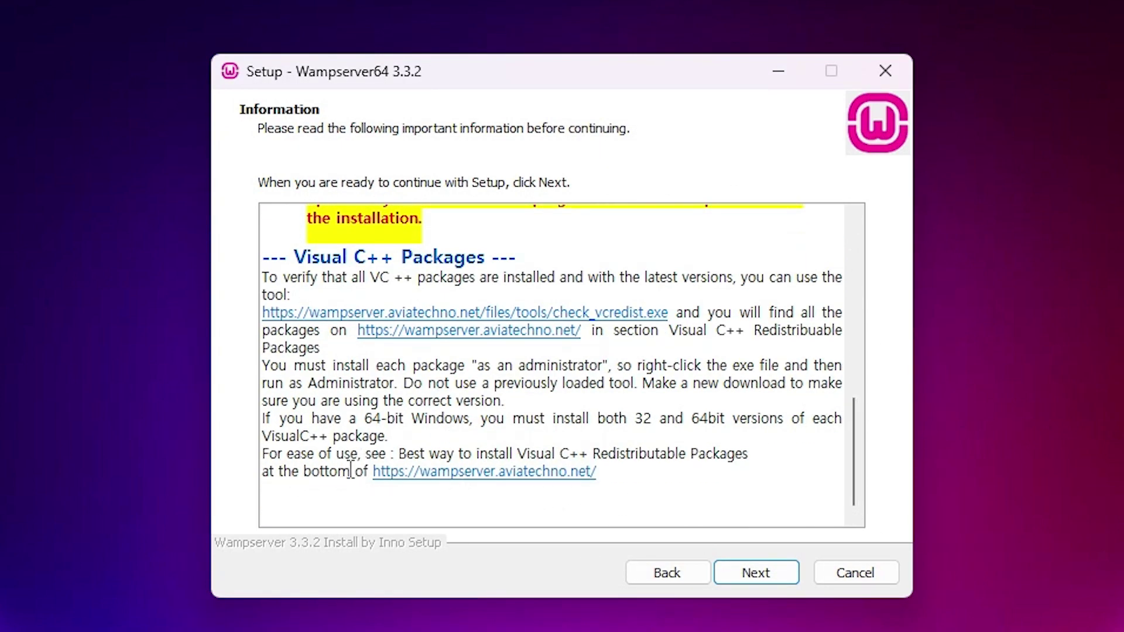
pyautogui.moveTo(847, 448); pyautogui.dragTo(820, 535)
pyautogui.click(568, 477)
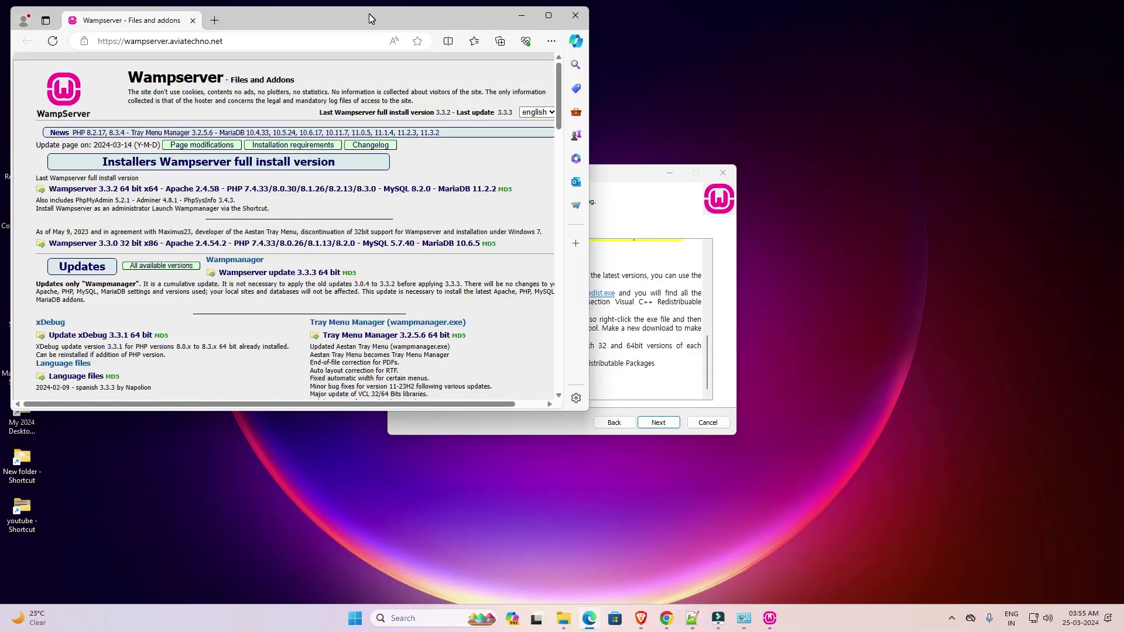
pyautogui.doubleClick(368, 12)
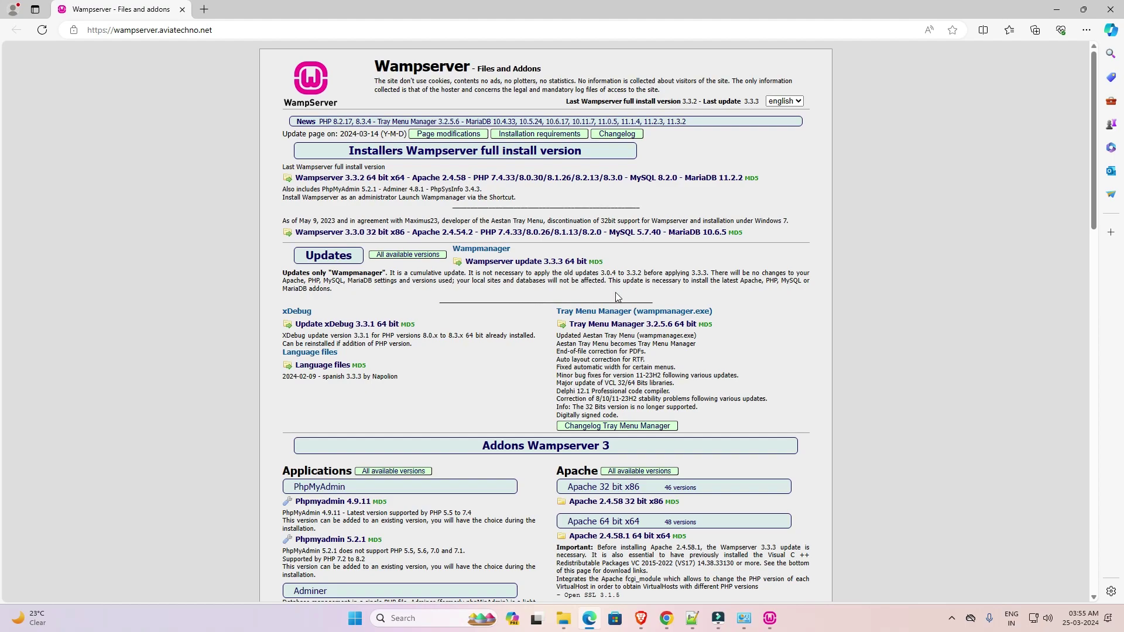
# Download the All VC Redistribuable Packages (x86_x64) (32 & 64bits) archive and move the zip file to the desktop
pyautogui.scroll(-15, 642, 311)
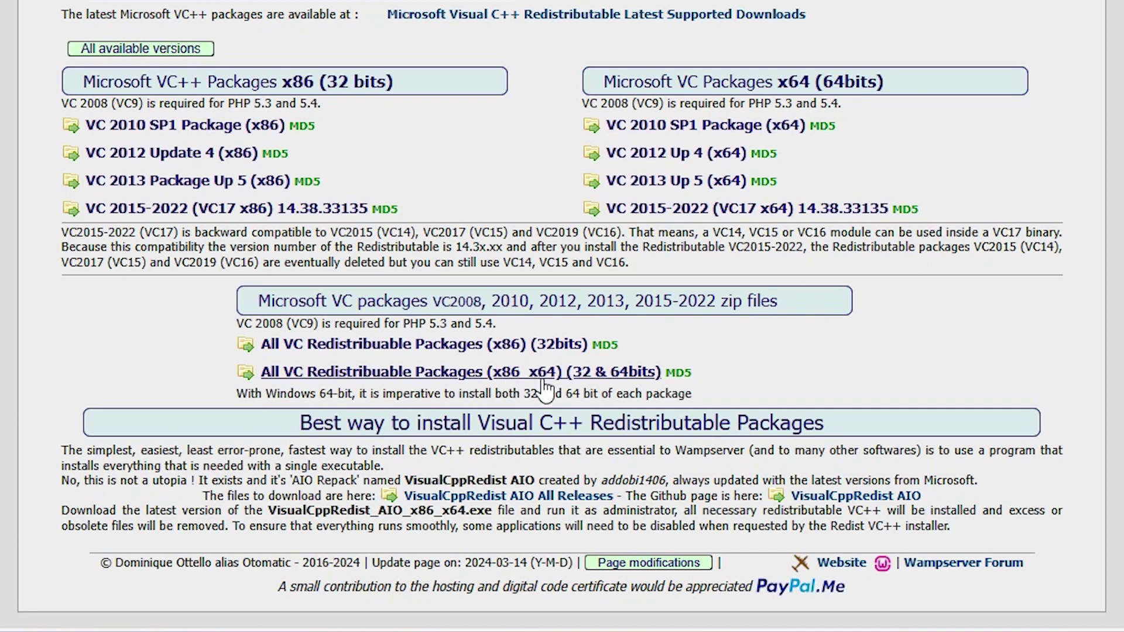
pyautogui.click(624, 375)
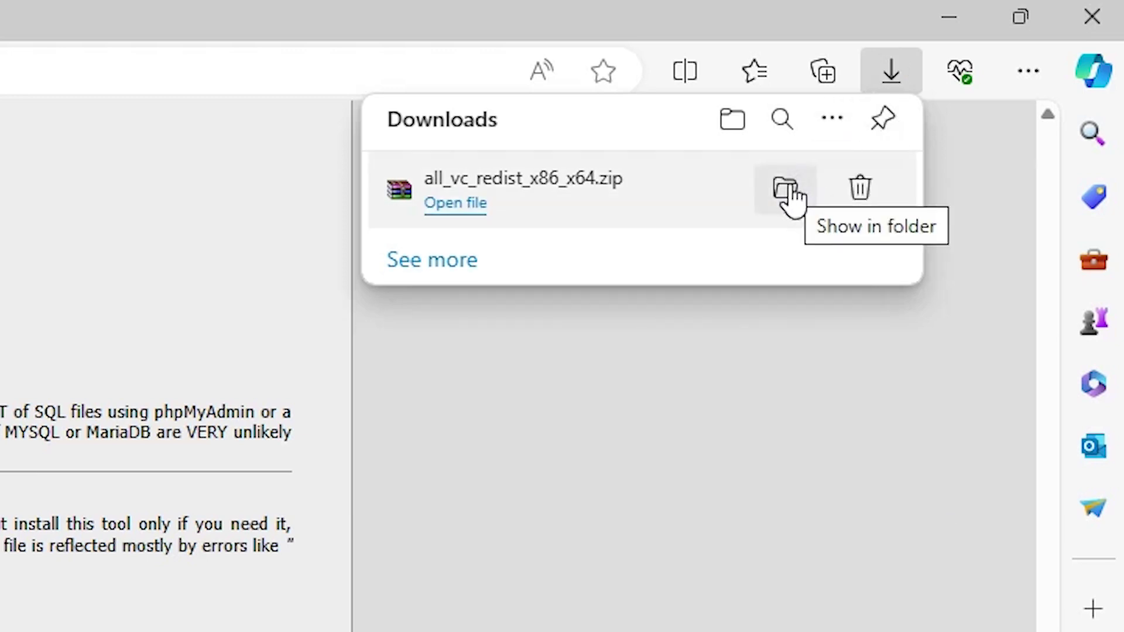
pyautogui.click(787, 188)
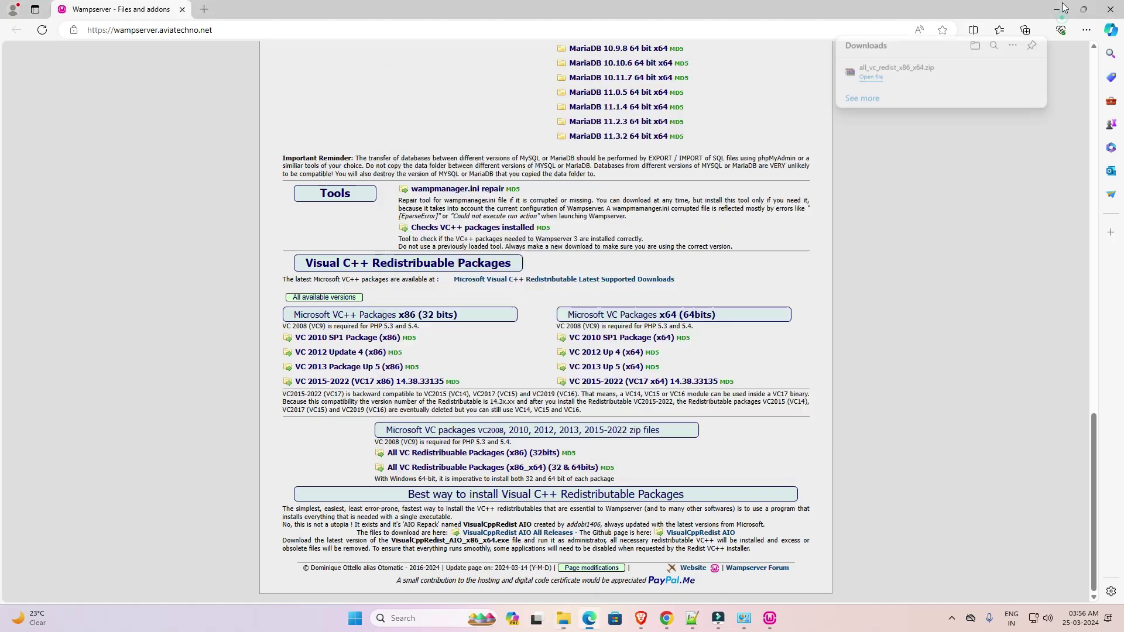
pyautogui.click(948, 16)
pyautogui.moveTo(596, 199); pyautogui.dragTo(156, 237)
pyautogui.click(1041, 79)
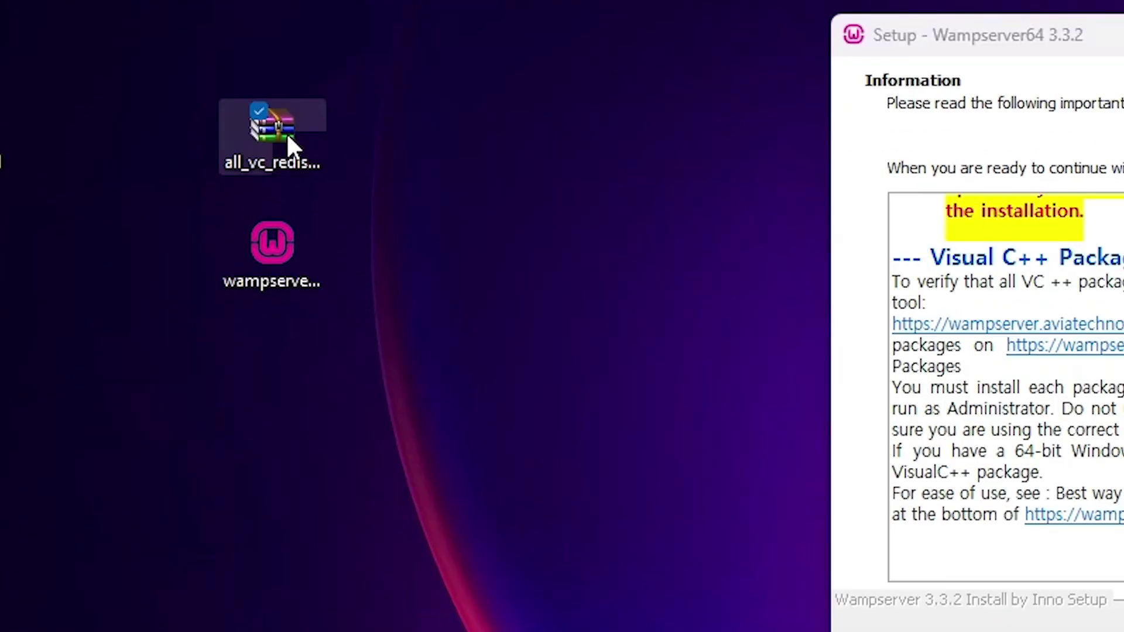
# Extract the all_vc_redist_x86_x64 zip file into a desktop folder of the same name and close the window showing the extracted files
pyautogui.rightClick(287, 136)
pyautogui.click(451, 366)
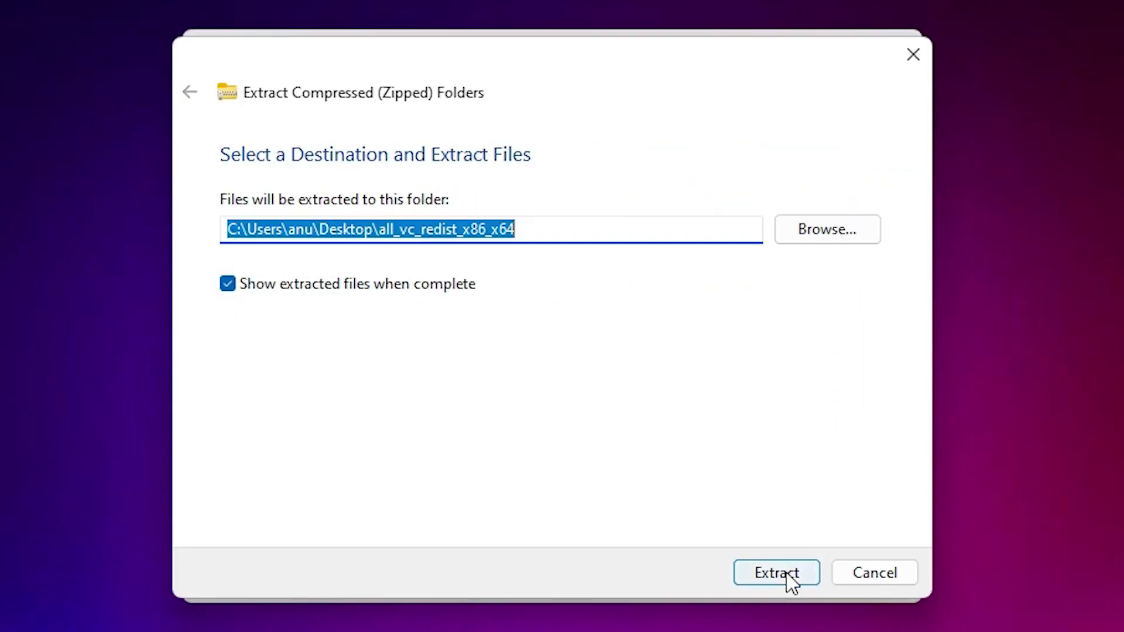
pyautogui.click(787, 575)
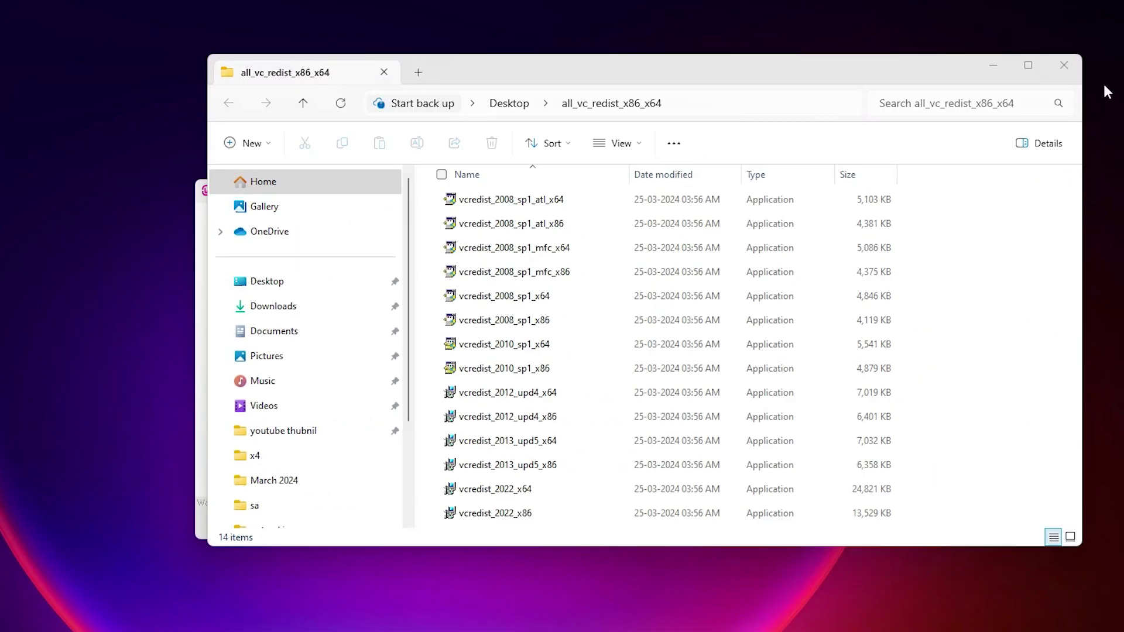
pyautogui.click(1064, 65)
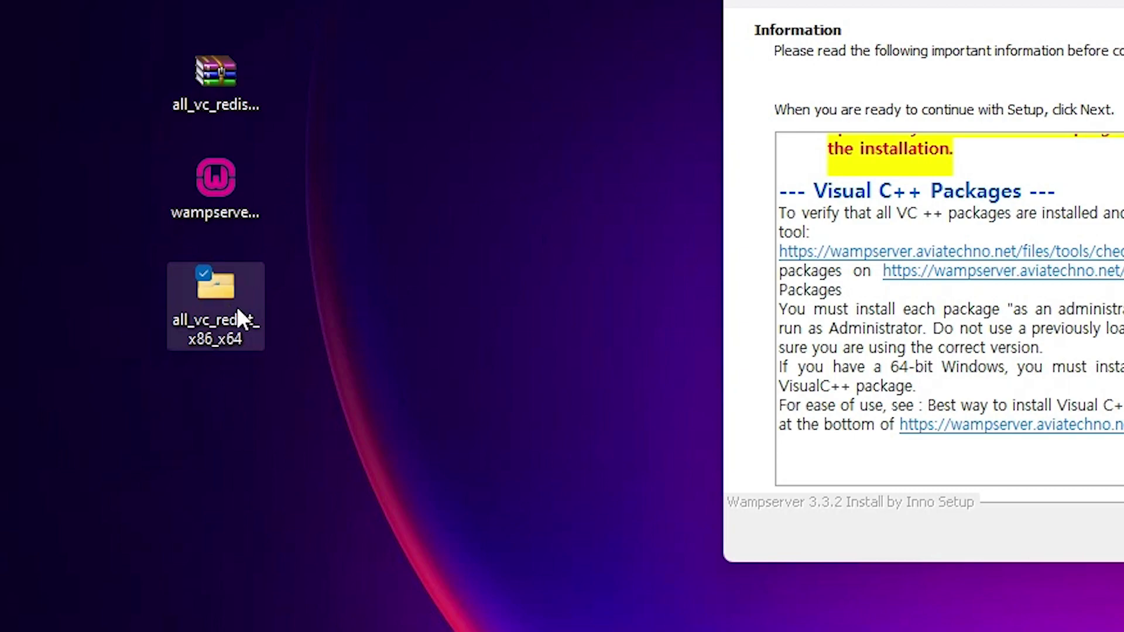
# Open the extracted all_vc_redist_x86_x64 folder and place the WampServer setup's list of missing VC++ packages beside its files
pyautogui.doubleClick(231, 310)
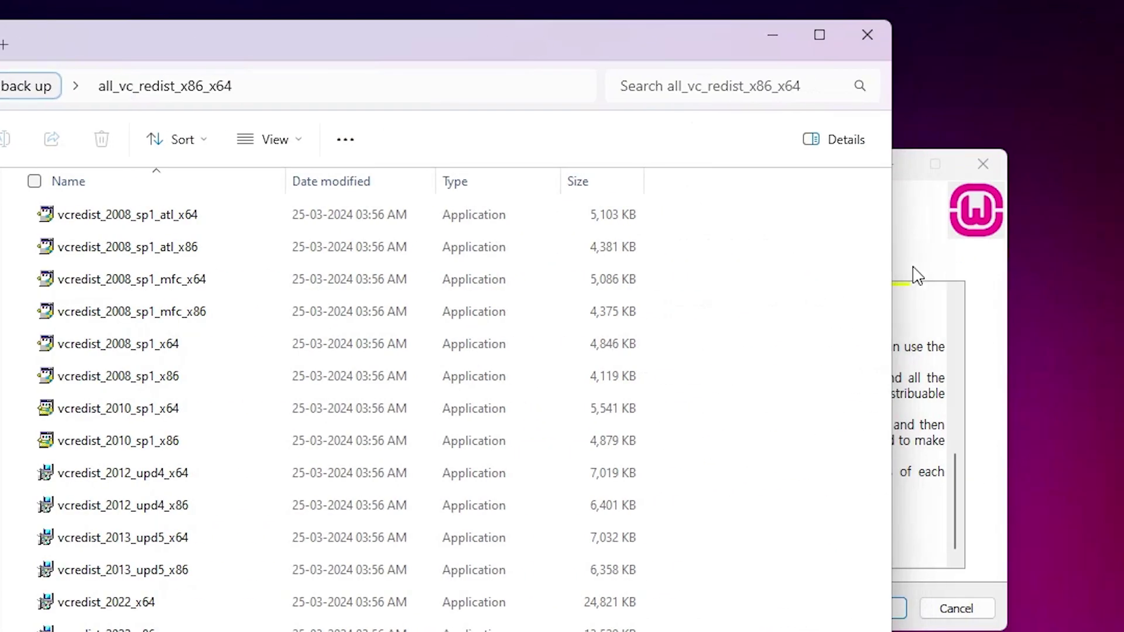
pyautogui.click(919, 275)
pyautogui.moveTo(573, 164); pyautogui.dragTo(1119, 178)
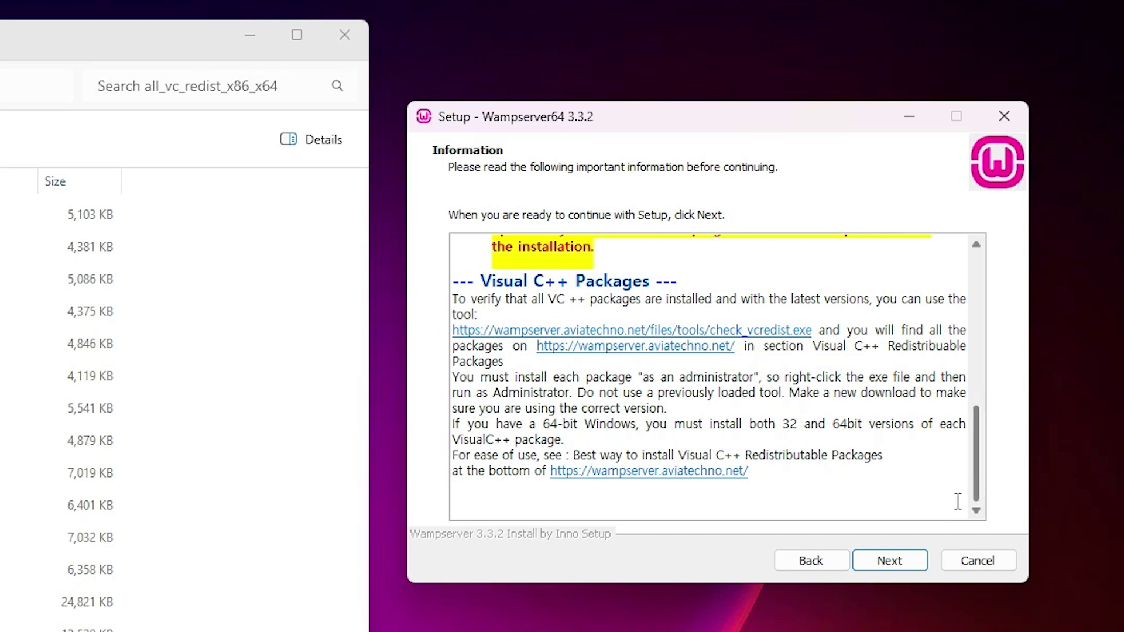
pyautogui.click(885, 571)
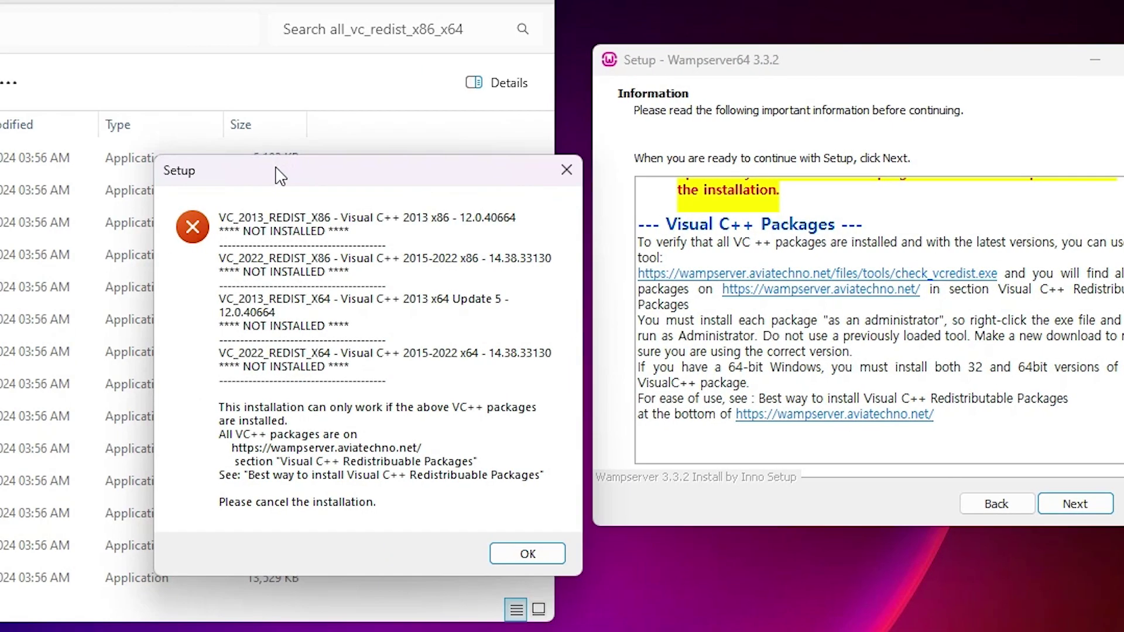
pyautogui.moveTo(279, 175); pyautogui.dragTo(620, 175)
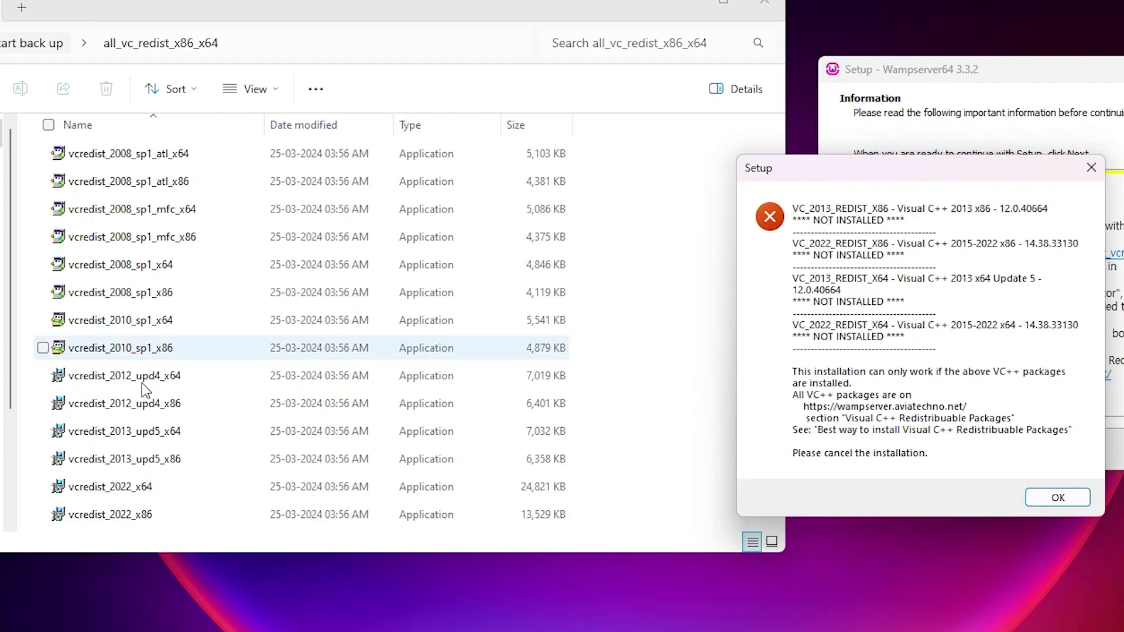
# Install the Microsoft Visual C++ 2013 Redistributable (x86) from vcredist_2013_upd5_x86, accepting the license terms, and close its installer
pyautogui.click(130, 437)
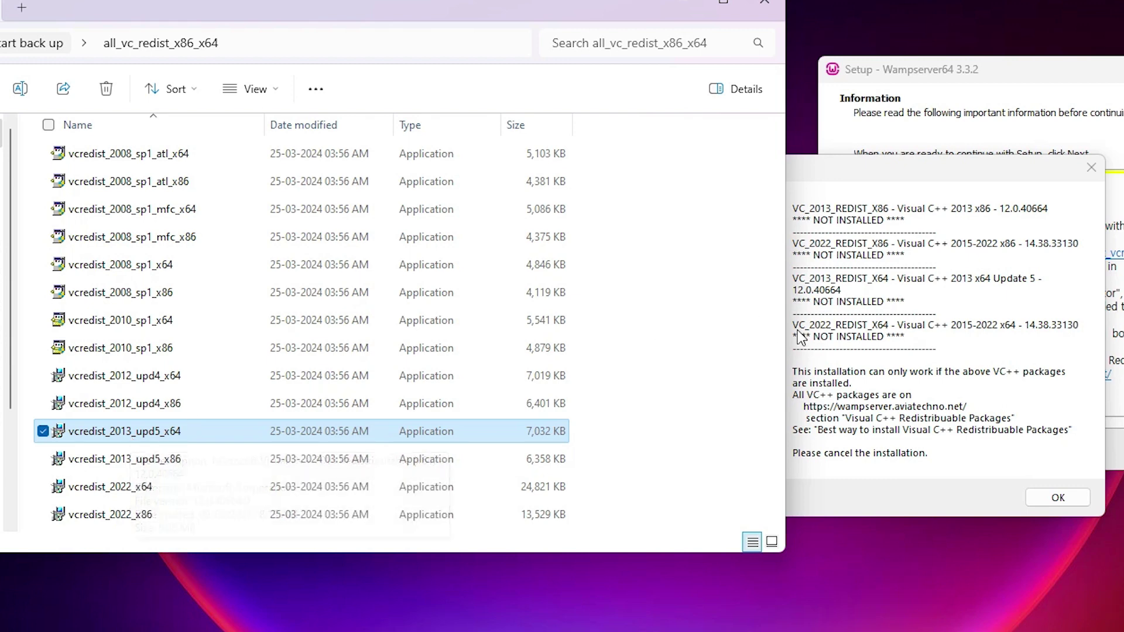
pyautogui.click(858, 167)
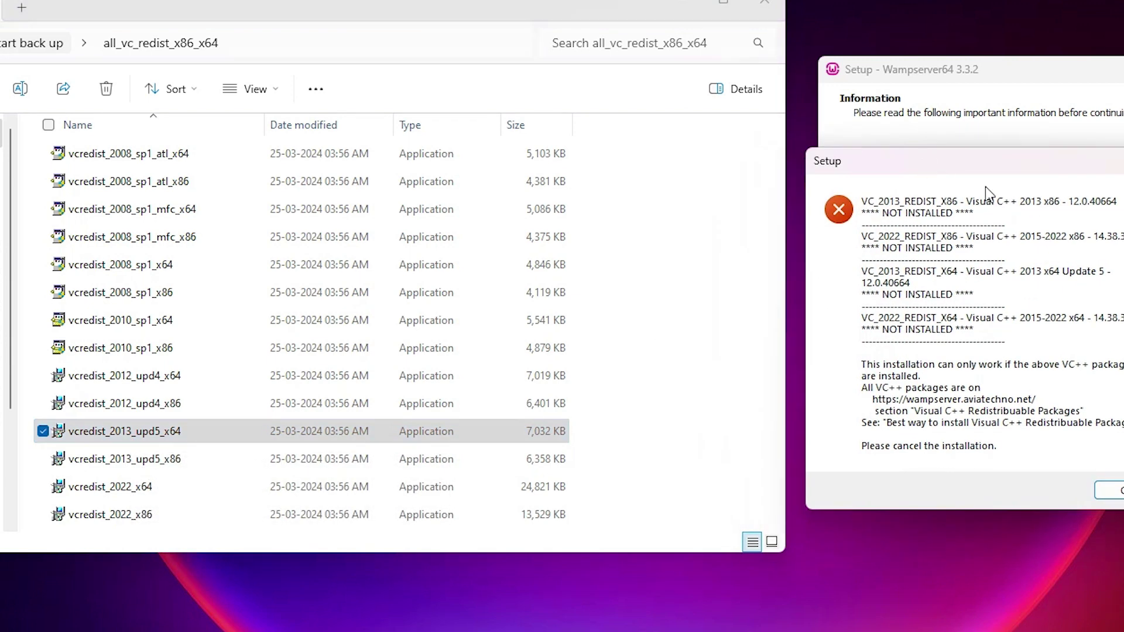
pyautogui.doubleClick(176, 463)
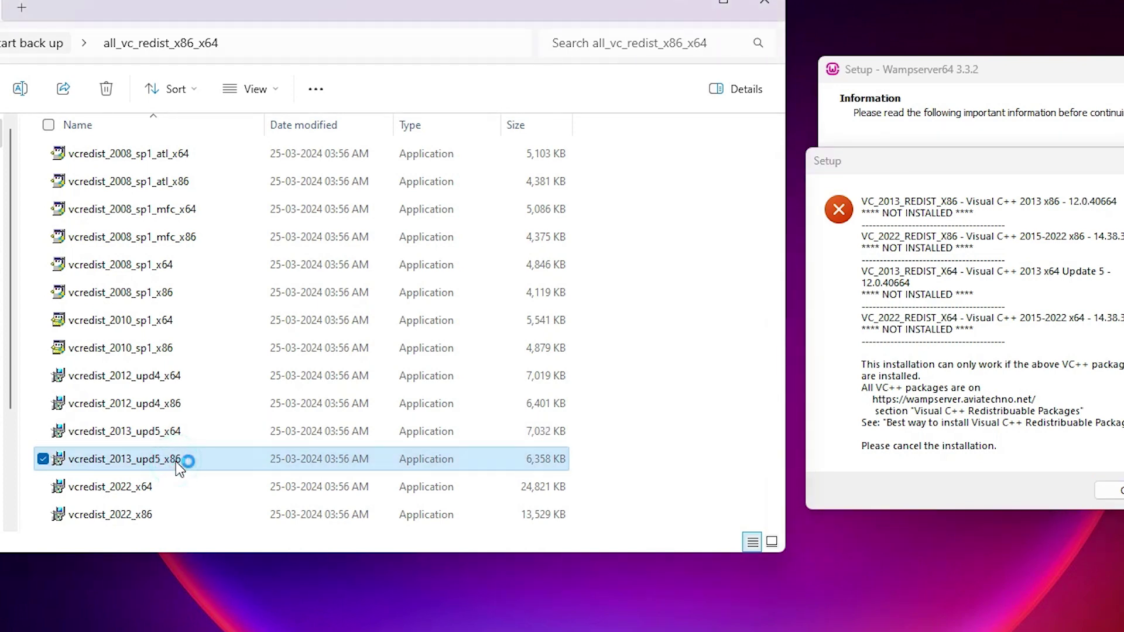
pyautogui.click(455, 398)
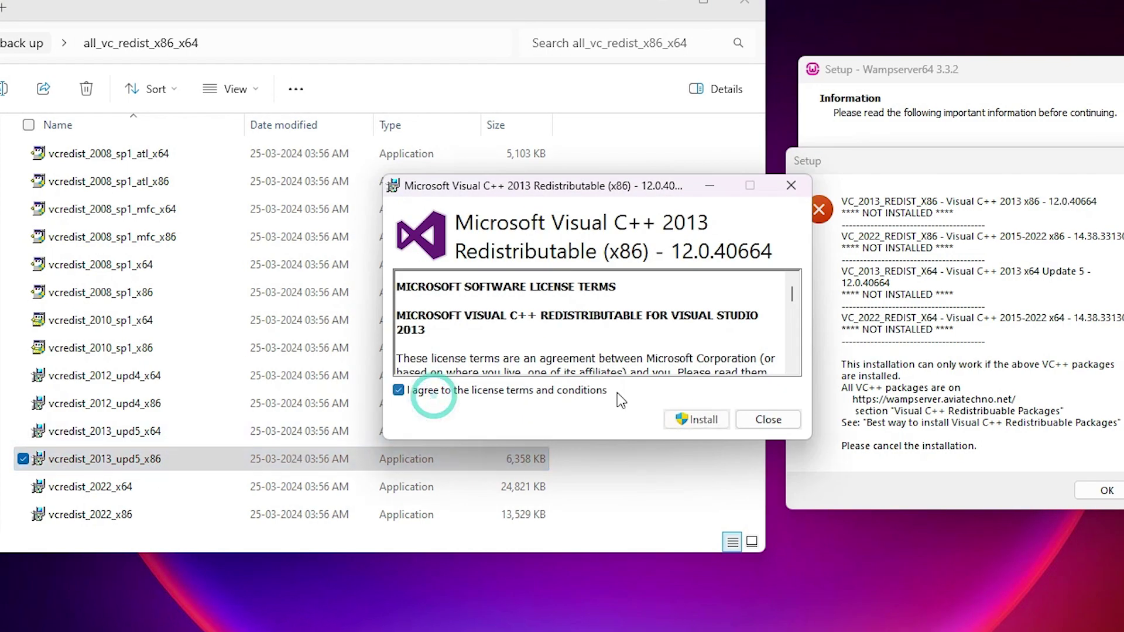
pyautogui.click(701, 422)
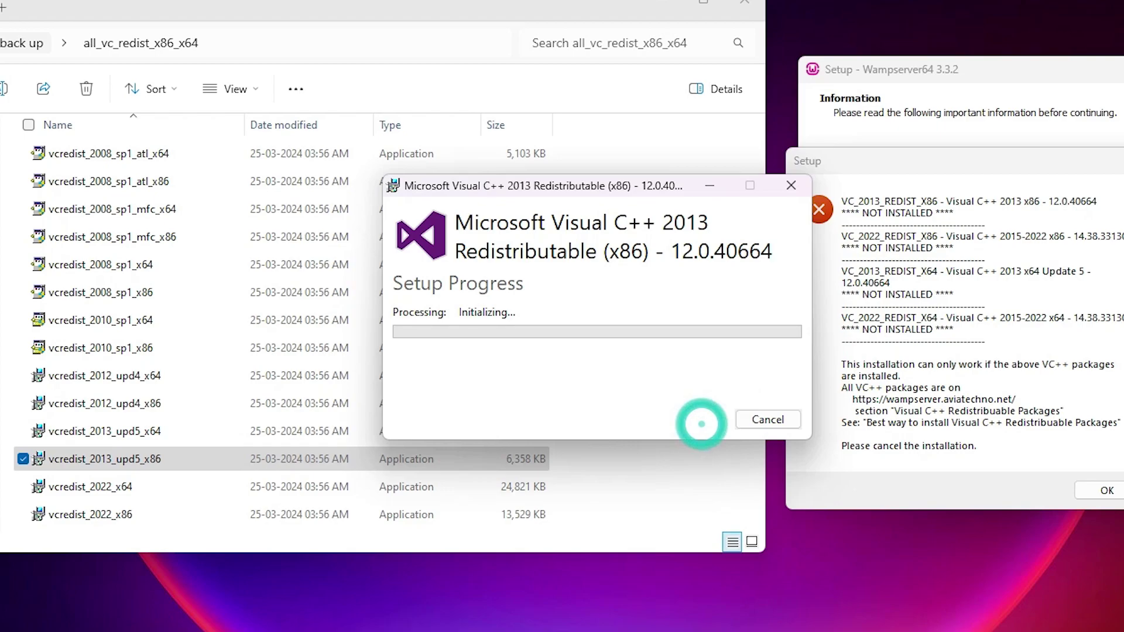
pyautogui.click(784, 425)
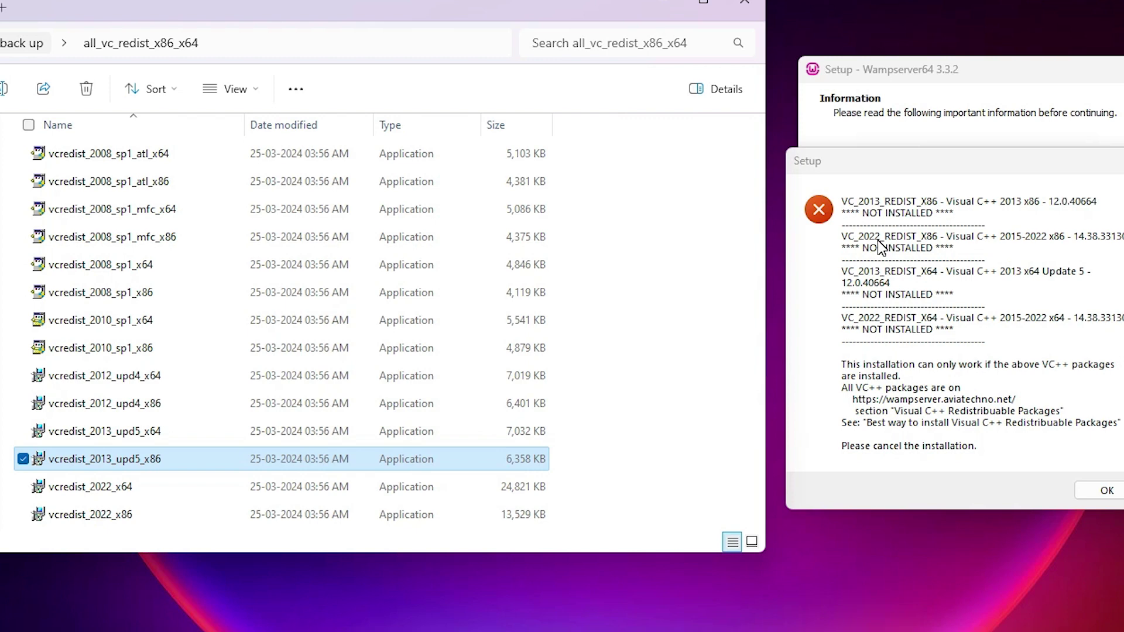
# Install the Microsoft Visual C++ 2015-2022 Redistributable (x86) from vcredist_2022_x86, accepting the license terms, and close its installer
pyautogui.click(112, 515)
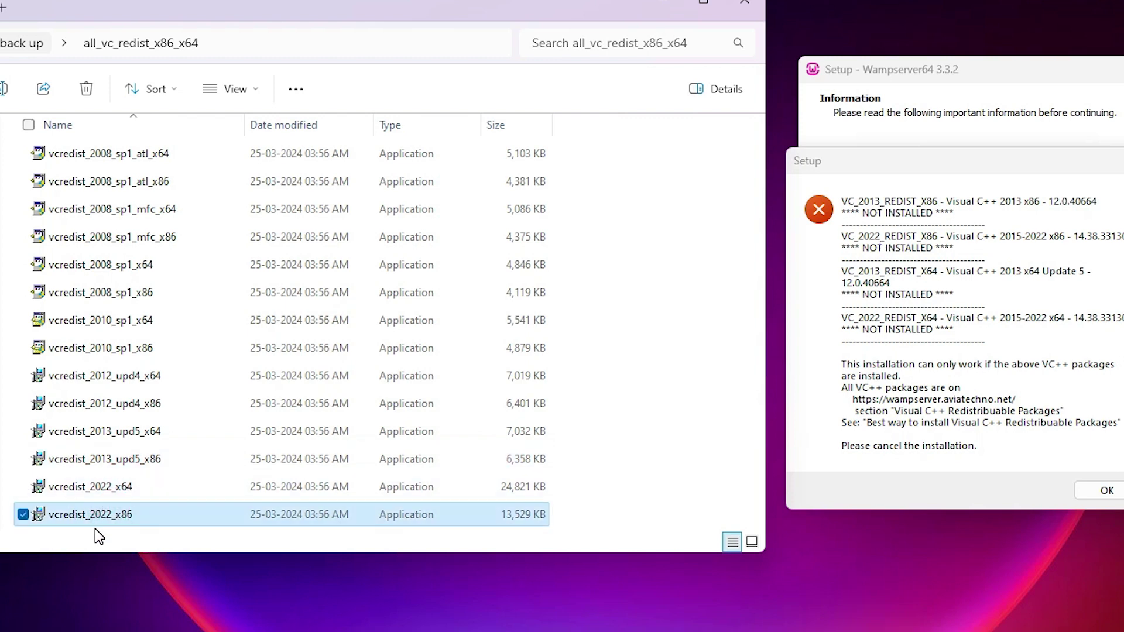
pyautogui.doubleClick(95, 519)
pyautogui.click(494, 390)
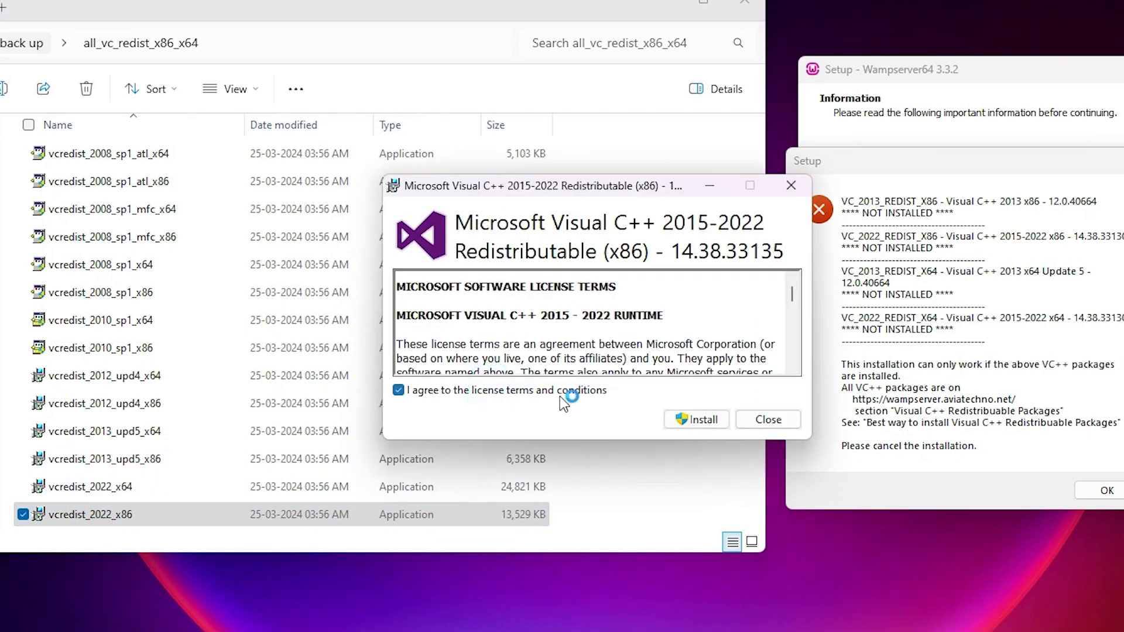
pyautogui.click(680, 420)
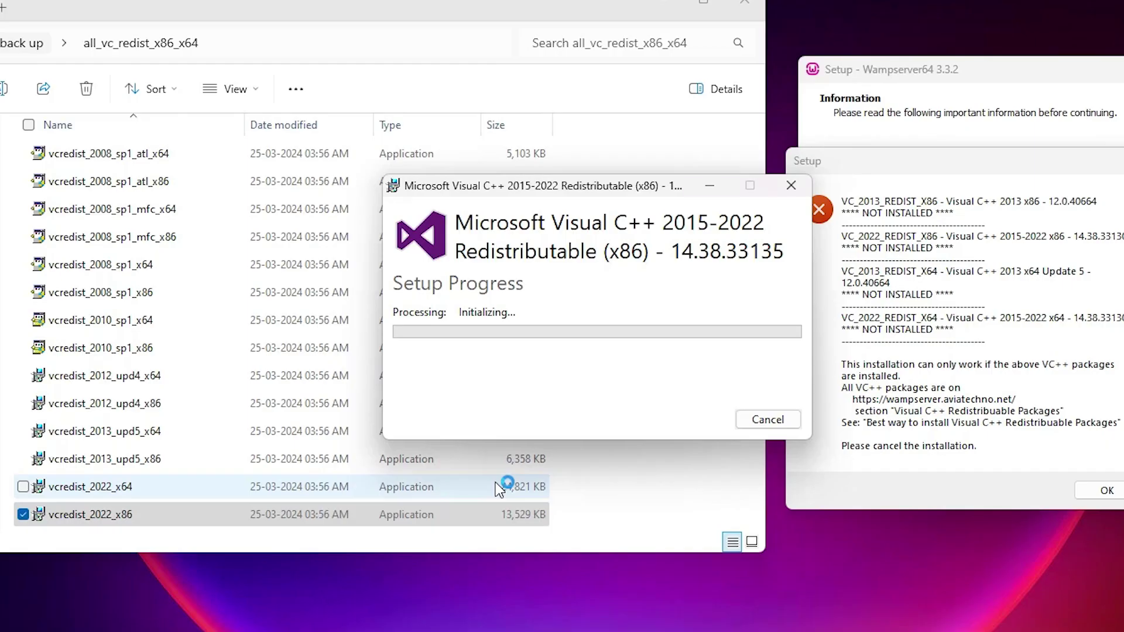
pyautogui.click(768, 419)
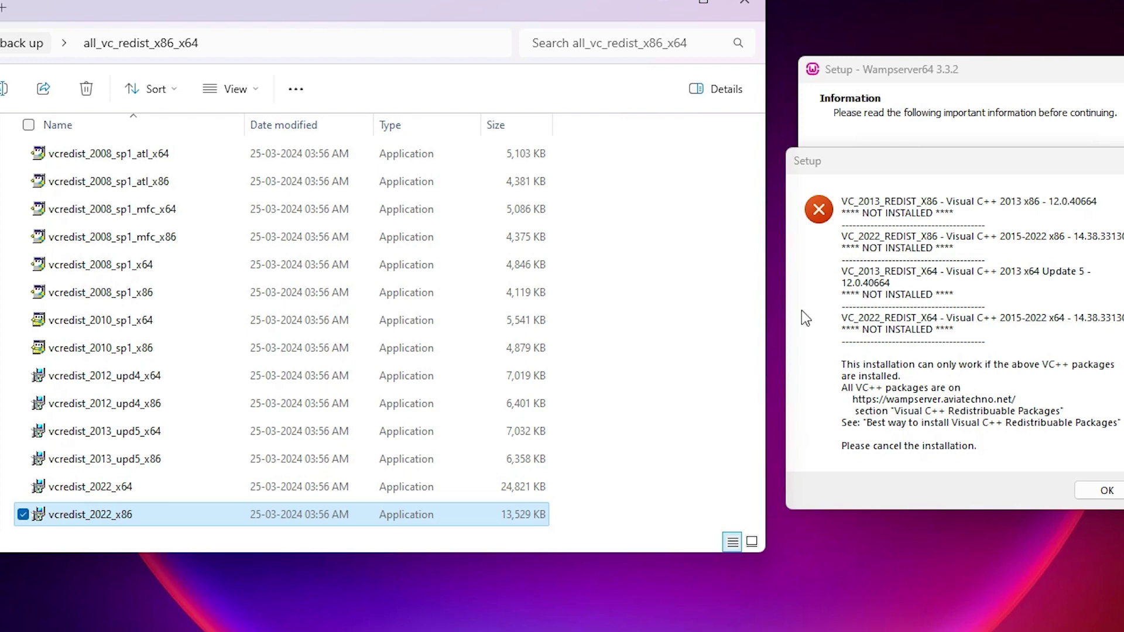
# Install the Microsoft Visual C++ 2013 Redistributable (x64) from vcredist_2013_upd5_x64, accepting the license terms, and close its installer
pyautogui.click(121, 436)
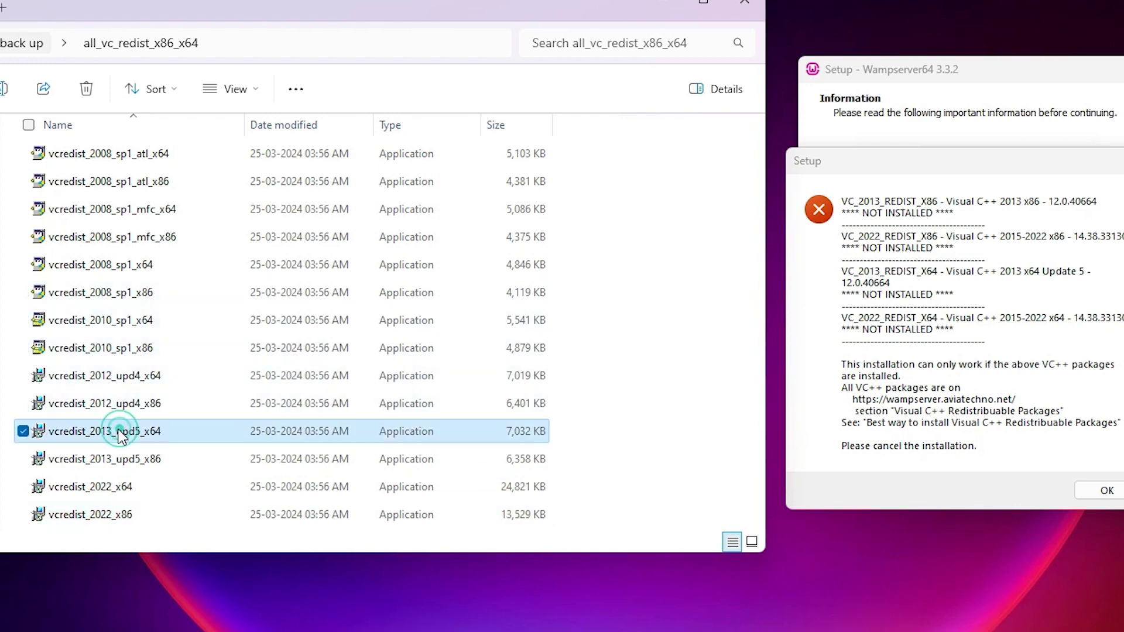
pyautogui.doubleClick(151, 433)
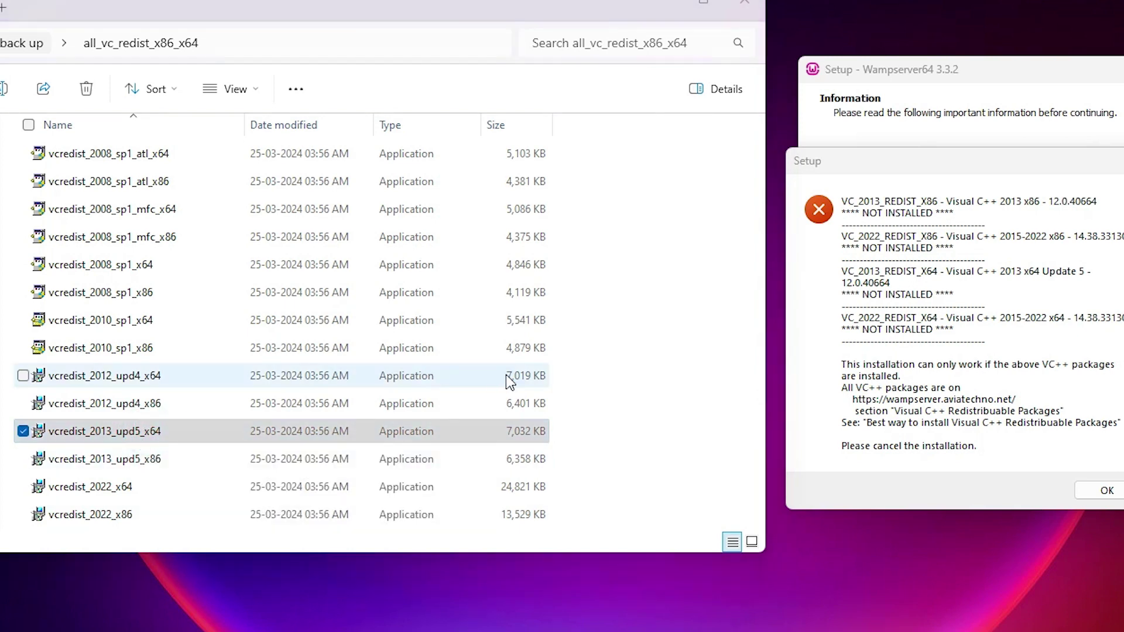
pyautogui.click(448, 393)
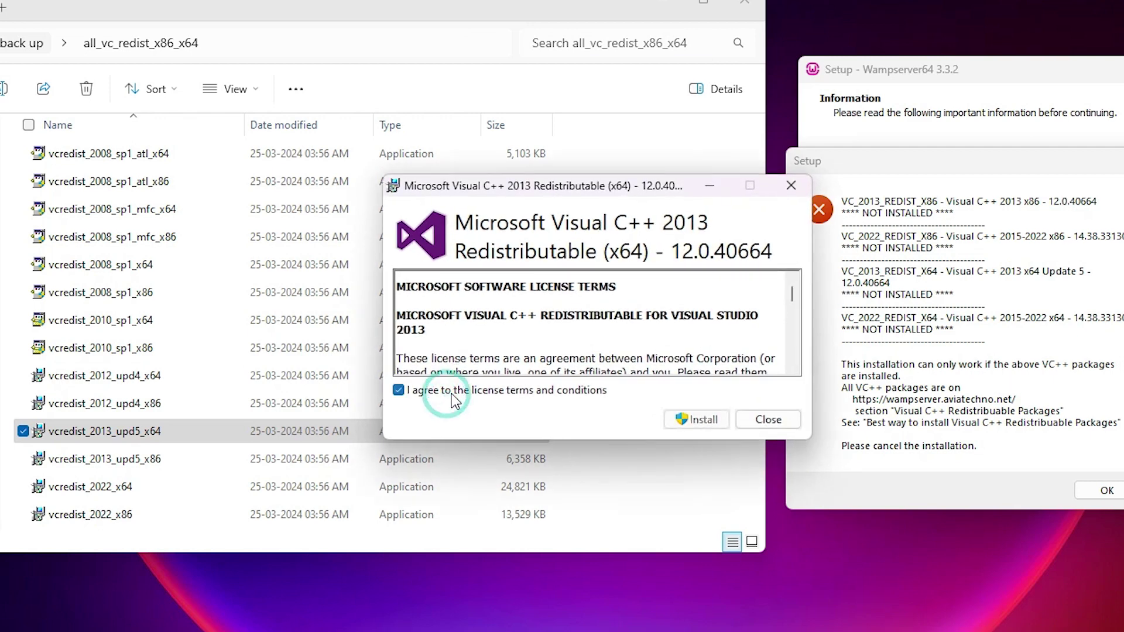
pyautogui.click(725, 420)
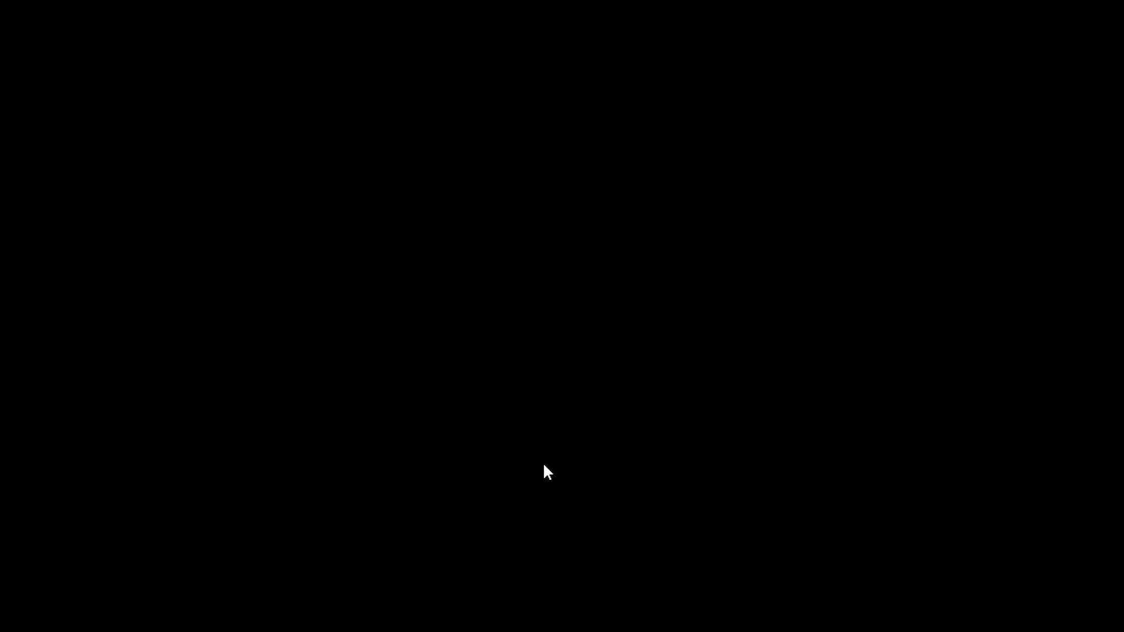
pyautogui.click(543, 464)
pyautogui.click(766, 419)
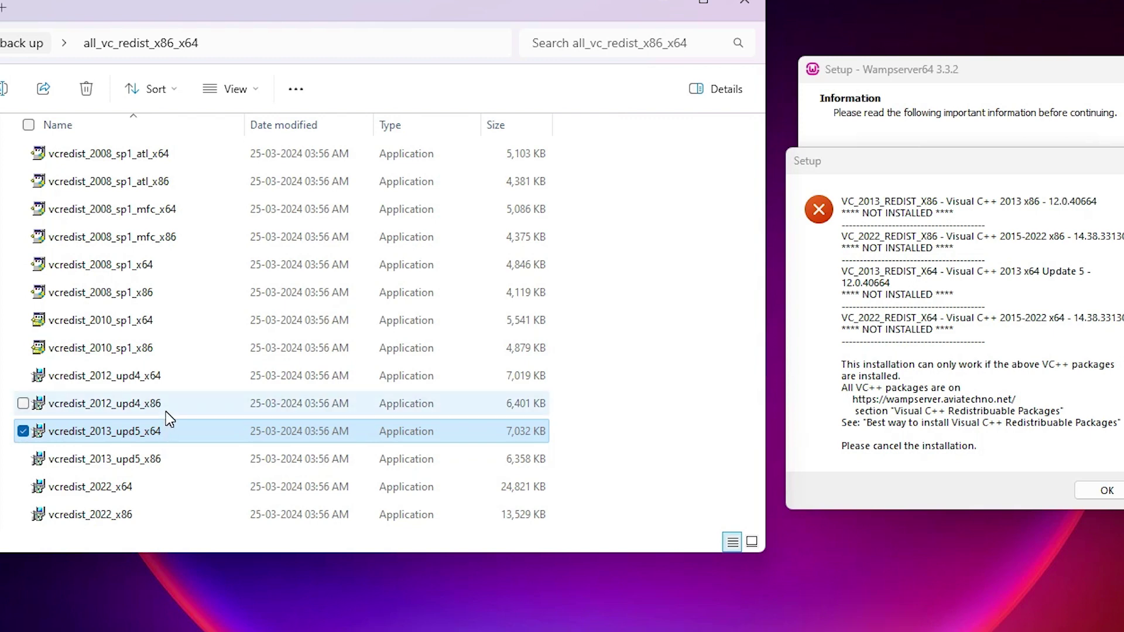
# Install the Microsoft Visual C++ 2015-2022 Redistributable (x64) from vcredist_2022_x64 and close its installer
pyautogui.click(126, 487)
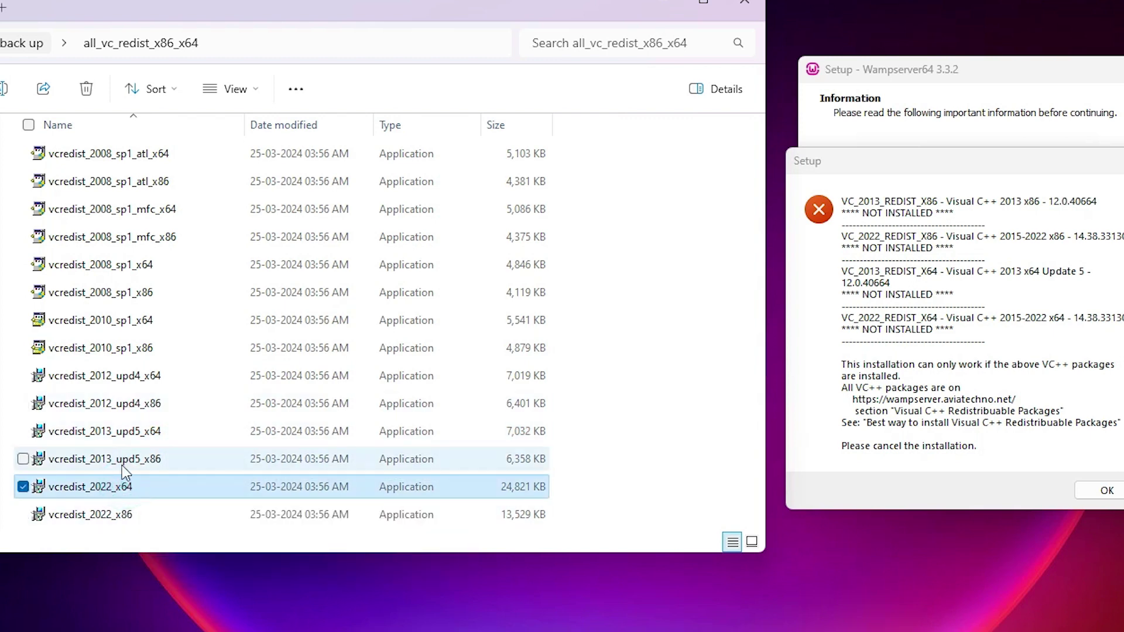
pyautogui.doubleClick(128, 489)
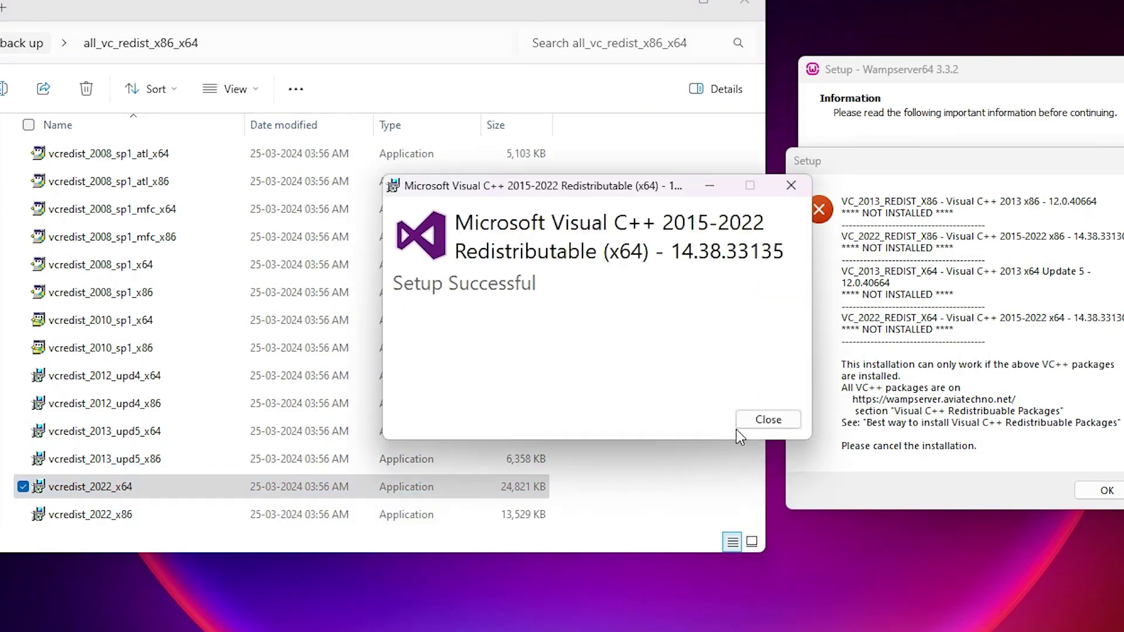
pyautogui.click(761, 418)
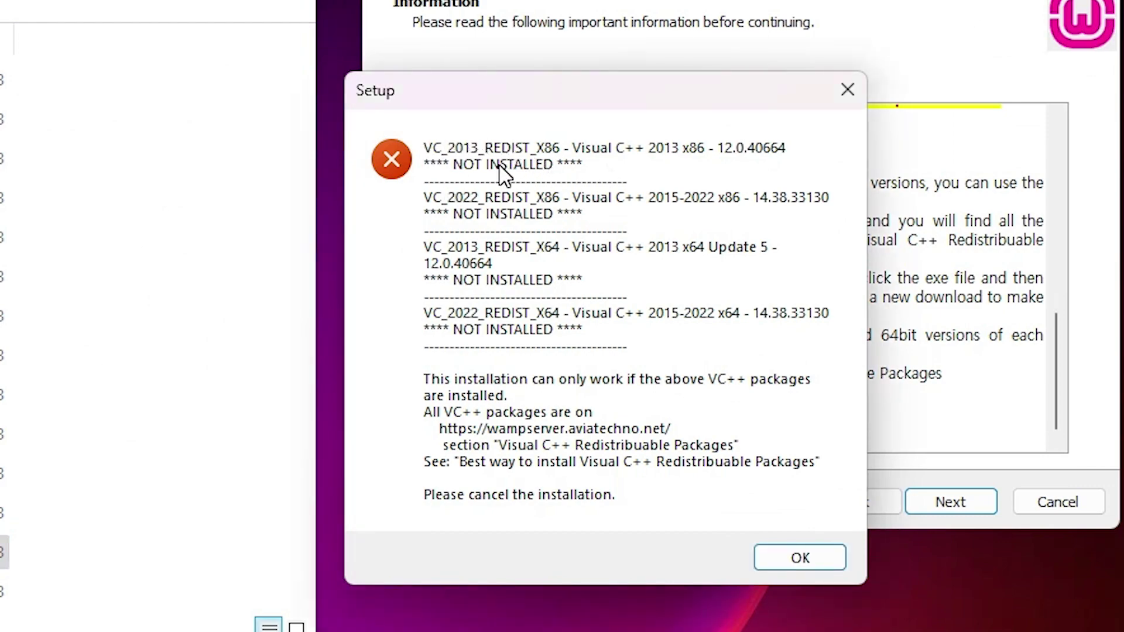
# Dismiss the list of missing VC++ packages and exit the Wampserver64 3.3.2 setup
pyautogui.click(551, 176)
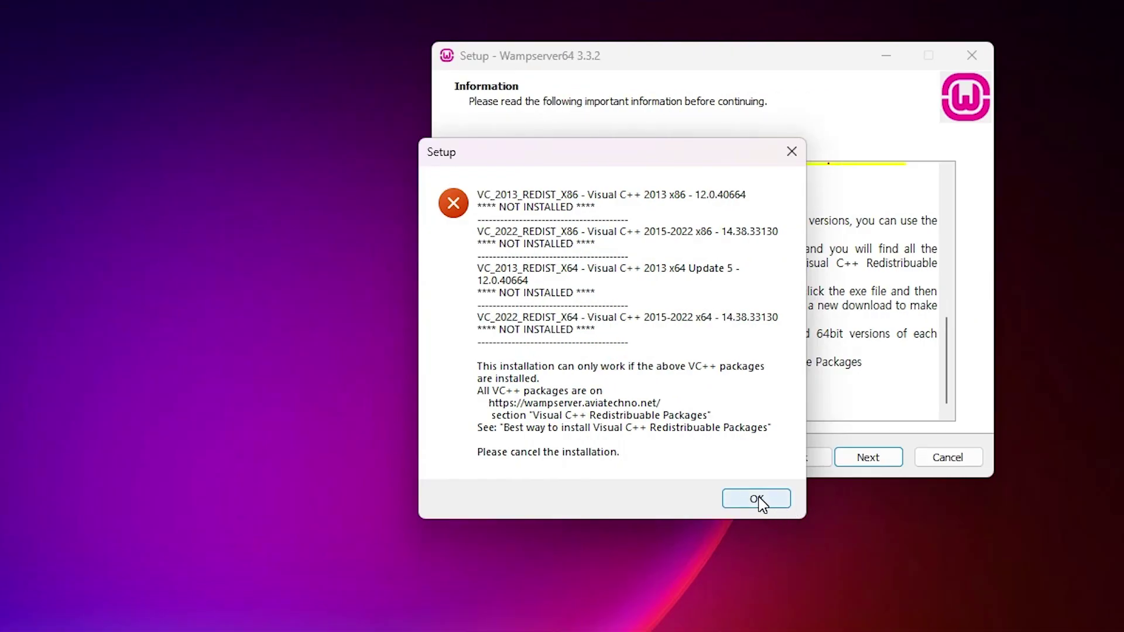
pyautogui.click(756, 499)
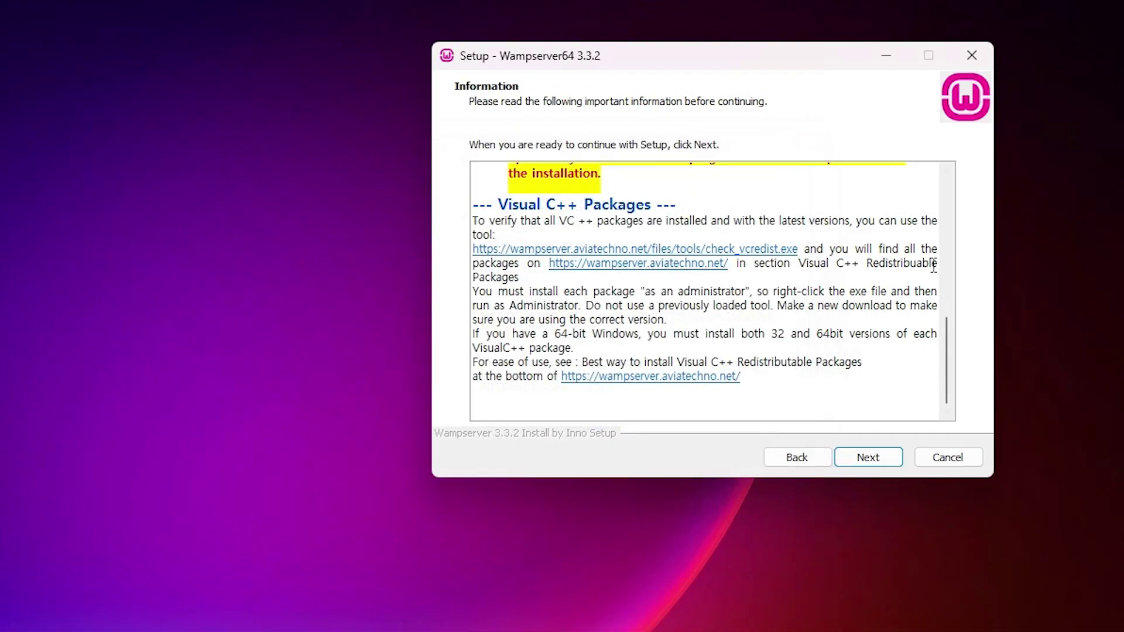
pyautogui.click(946, 457)
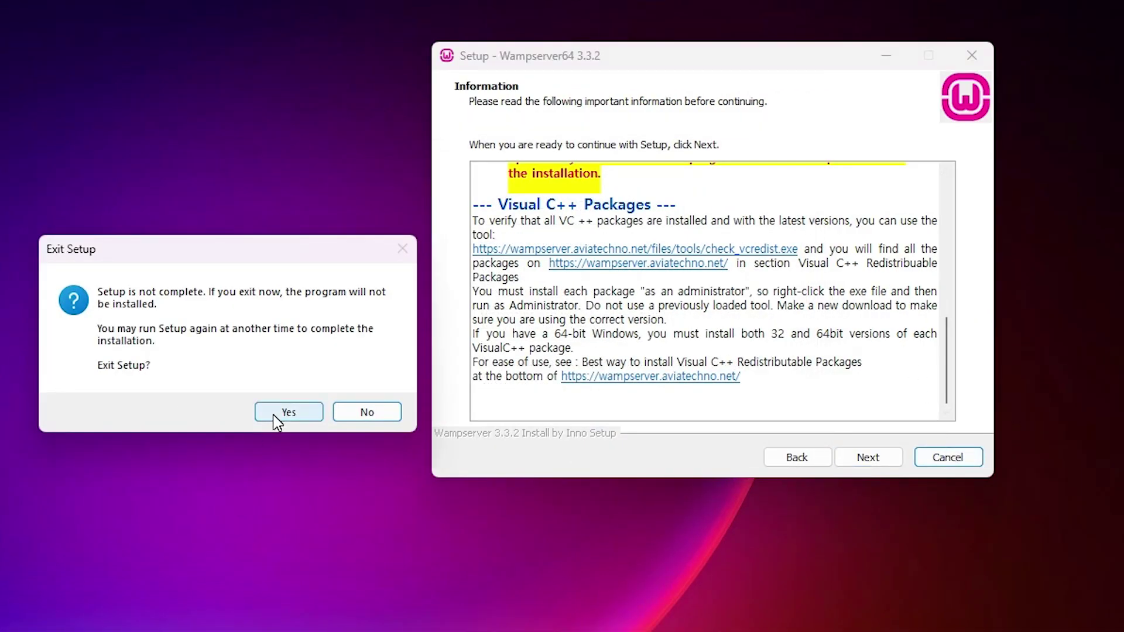
pyautogui.click(275, 413)
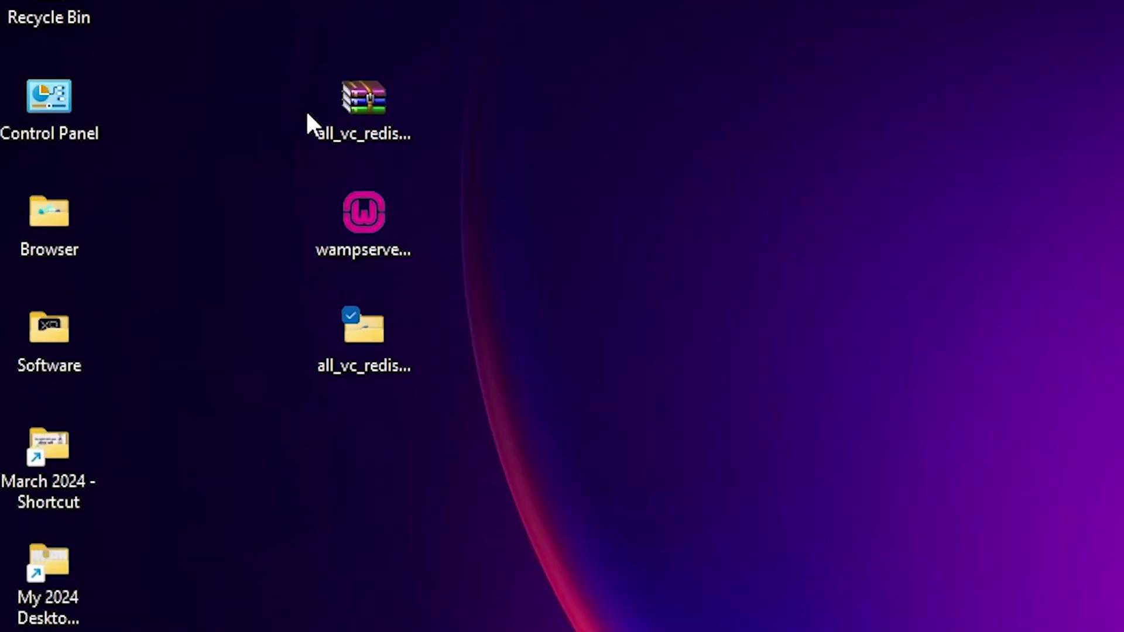
# Run the WampServer installer on the desktop as administrator in English and accept its license agreement
pyautogui.click(162, 262)
pyautogui.rightClick(383, 234)
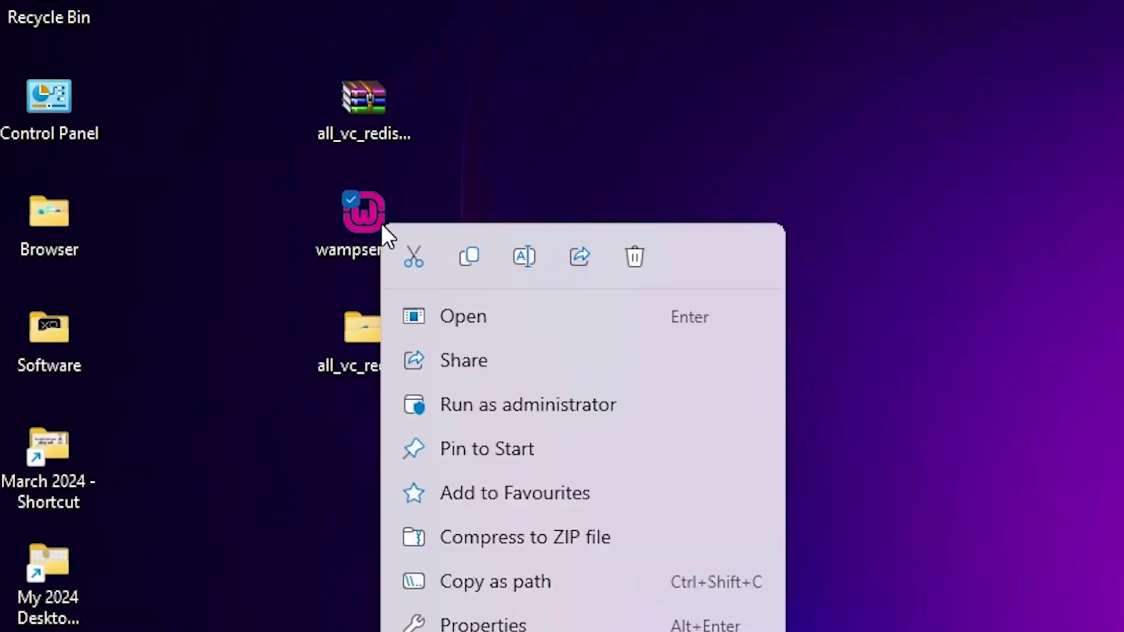
pyautogui.click(501, 405)
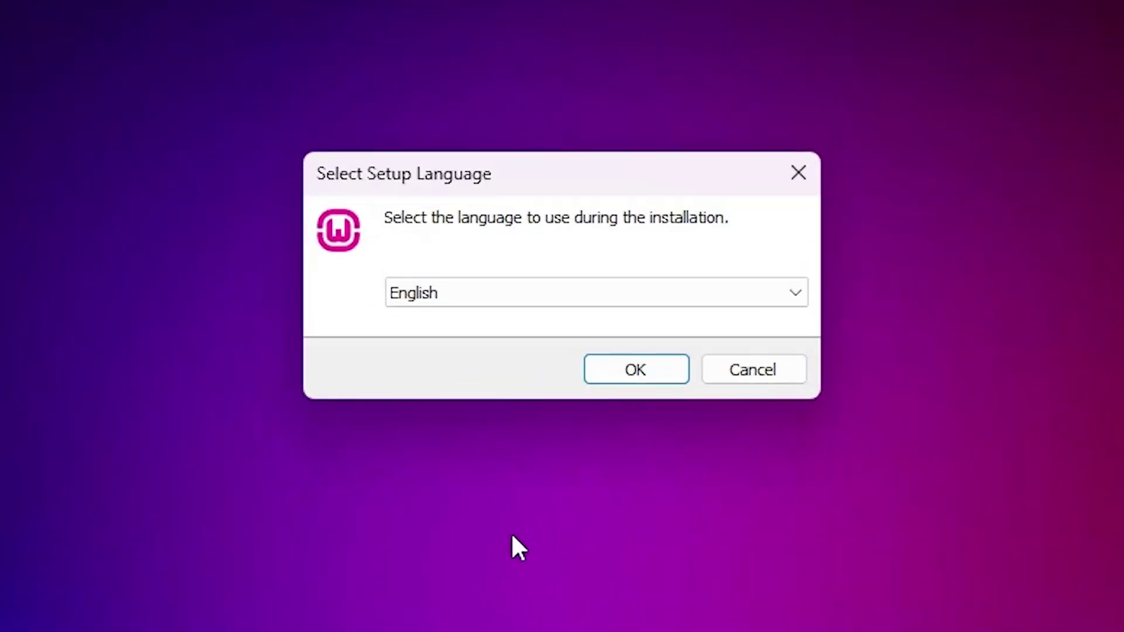
pyautogui.click(627, 370)
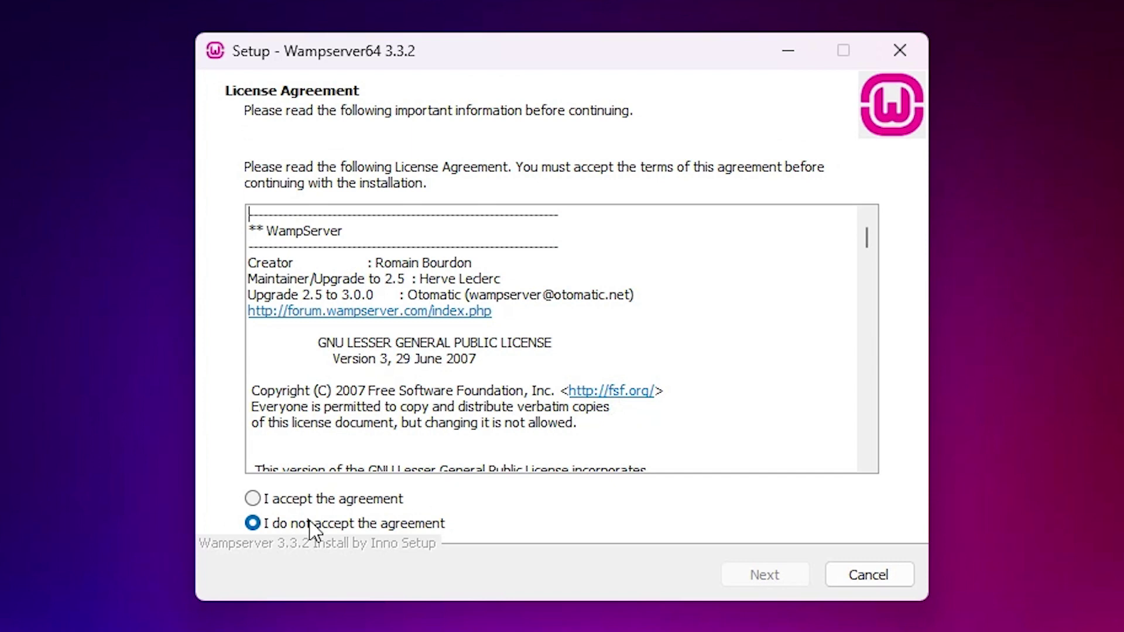
pyautogui.click(315, 500)
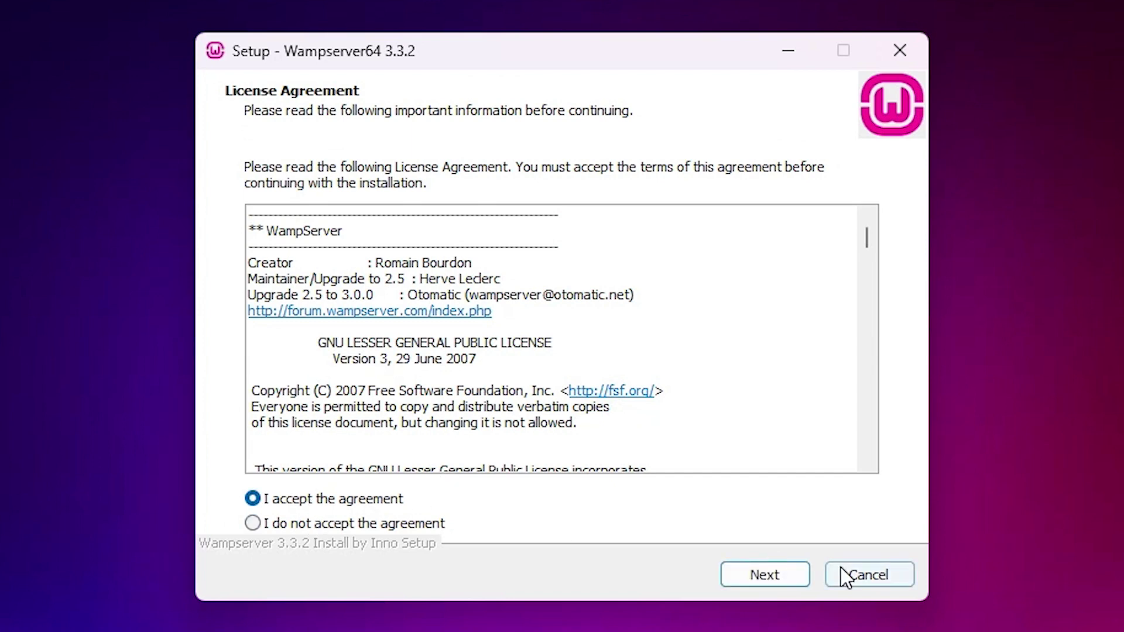
pyautogui.click(788, 583)
# Continue past the Information page and start installing Wampserver64 into the default folder c:\wamp64
pyautogui.click(787, 578)
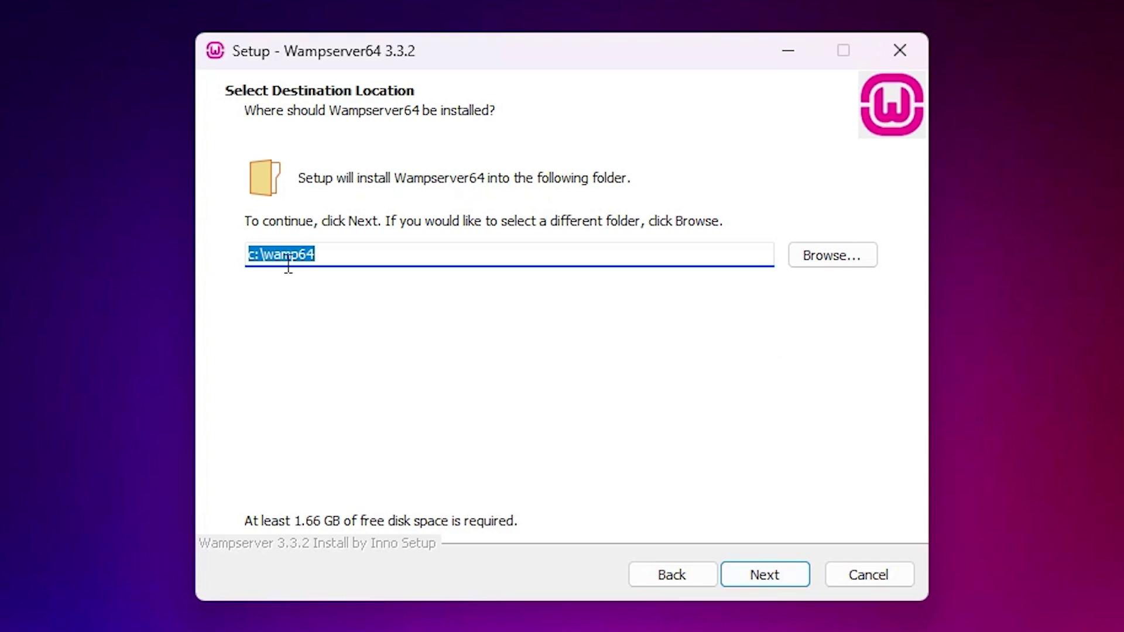
pyautogui.moveTo(390, 254); pyautogui.dragTo(248, 255)
pyautogui.click(784, 568)
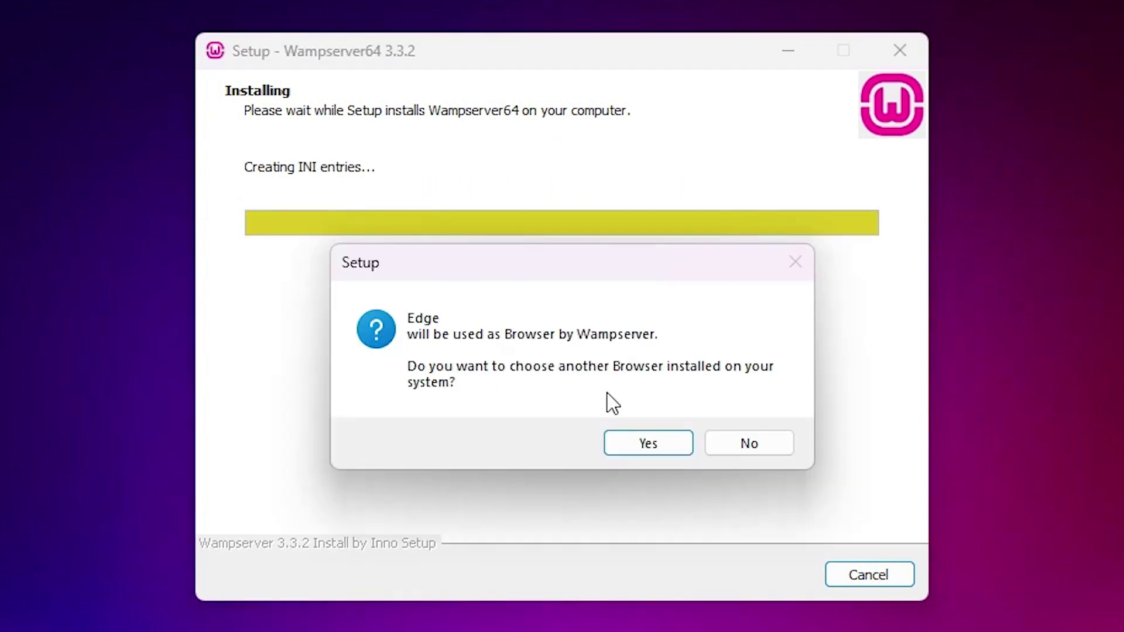
# Choose msedge as the browser for Wampserver and keep Notepad as its text editor
pyautogui.click(646, 444)
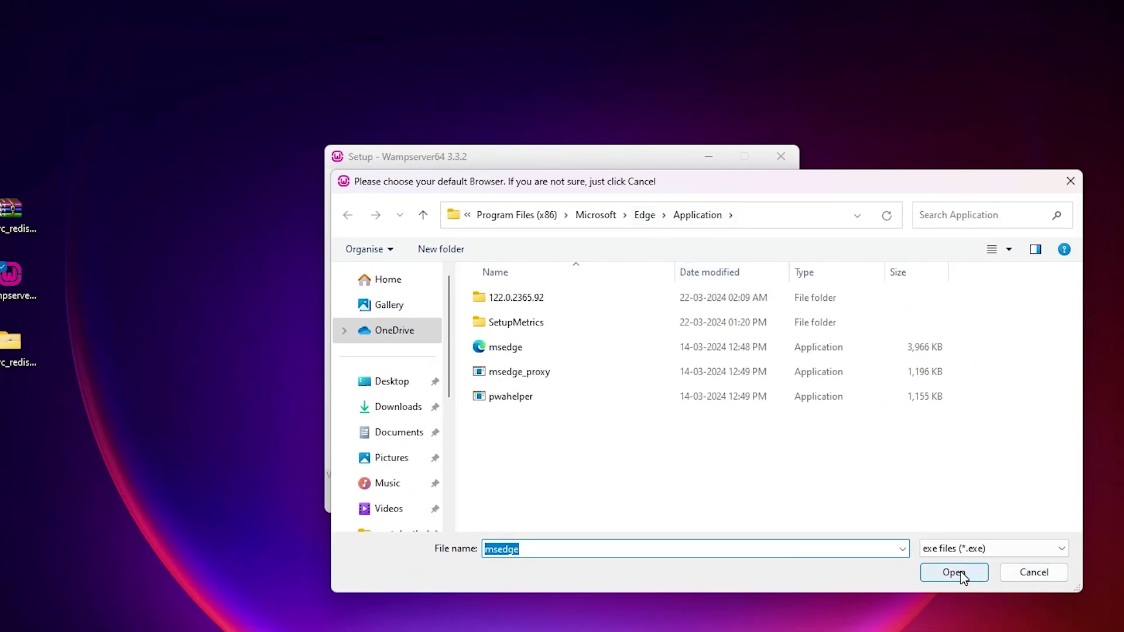
pyautogui.click(954, 572)
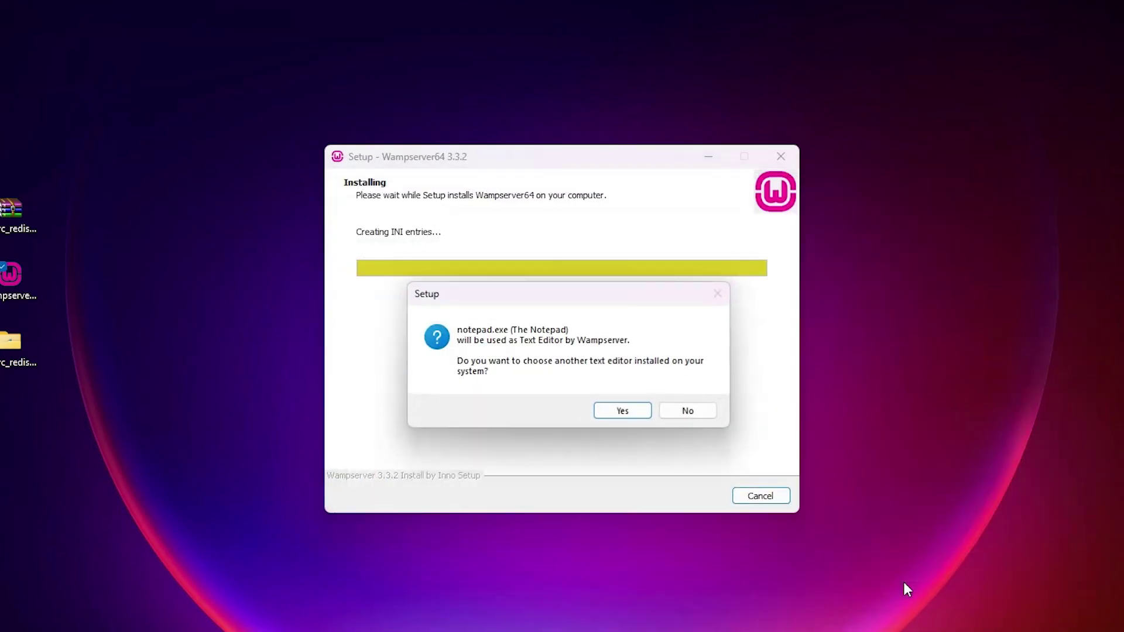
pyautogui.click(623, 411)
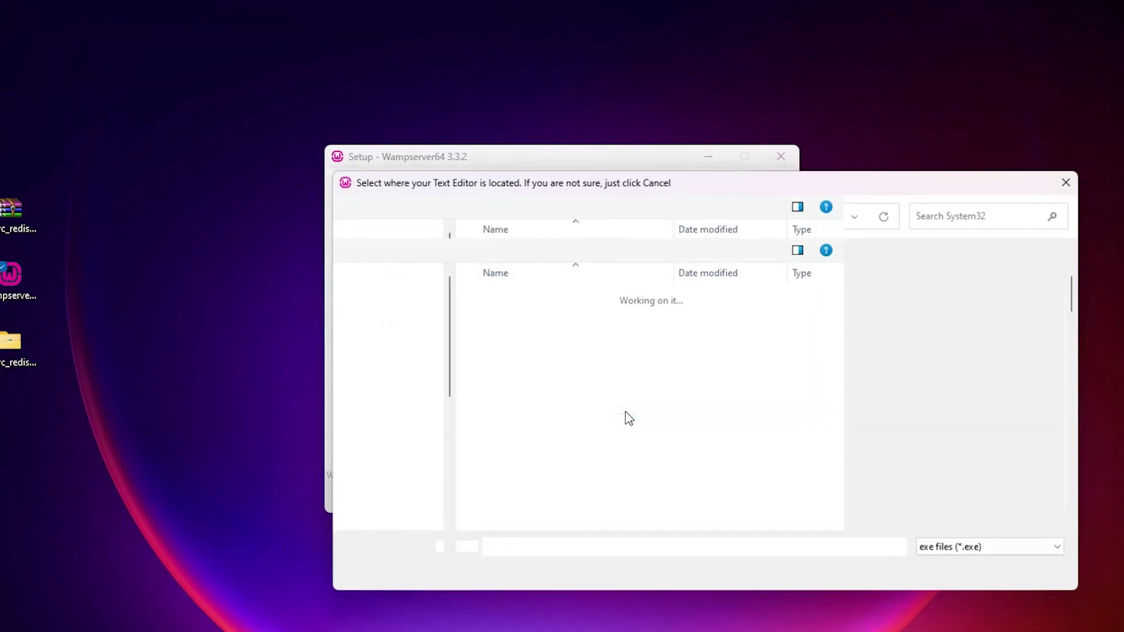
pyautogui.press('Escape')
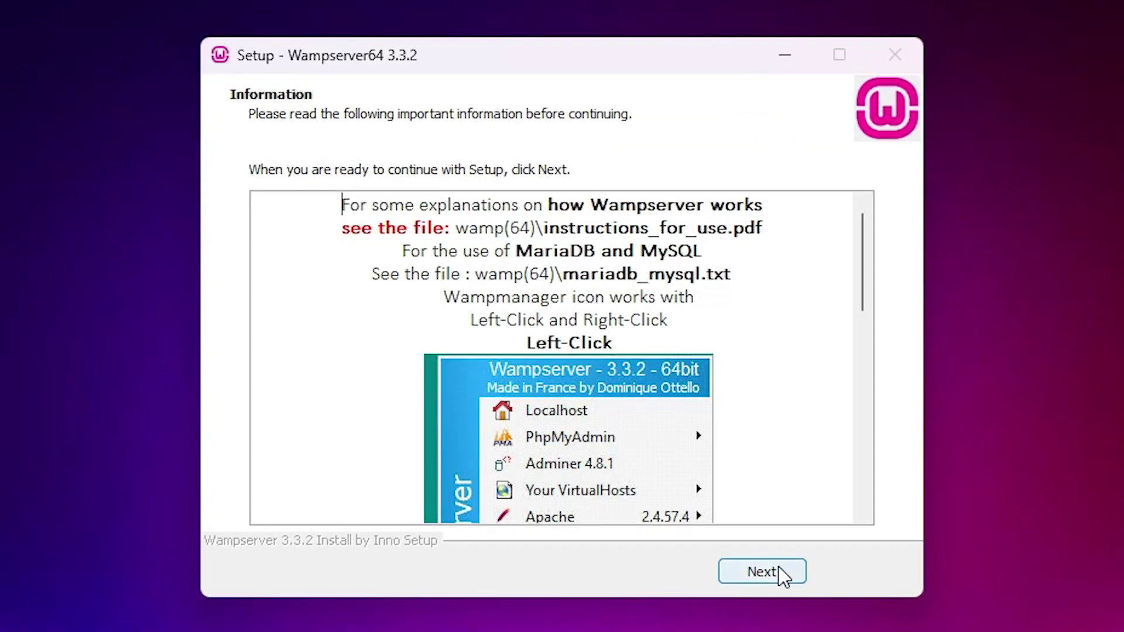
# Continue past the closing Information page and finish the Wampserver64 setup wizard
pyautogui.click(783, 574)
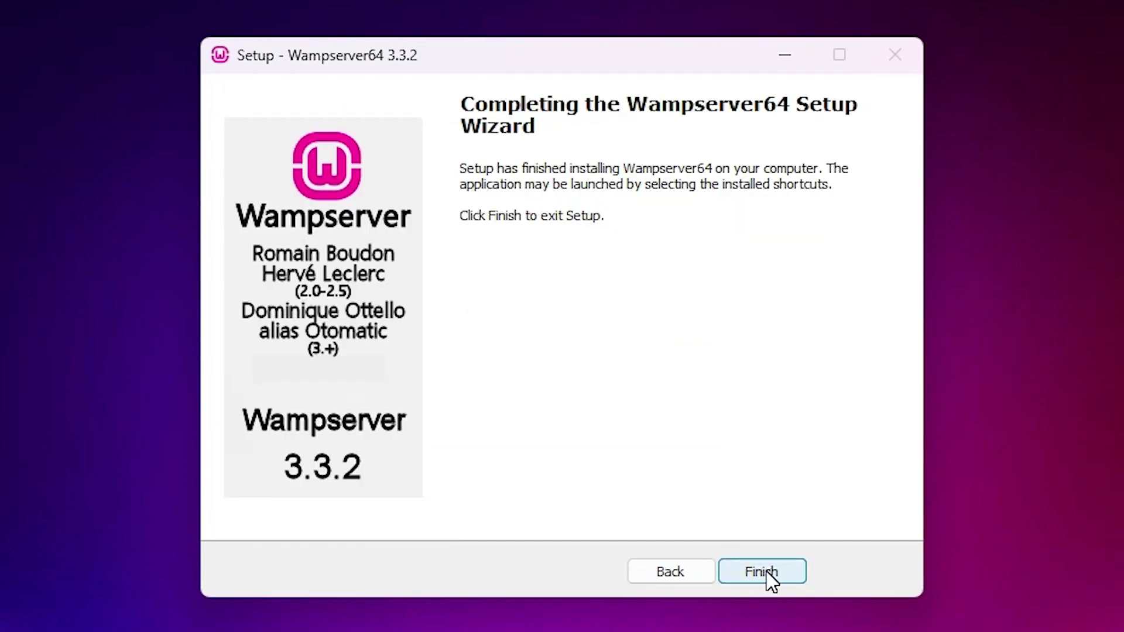
pyautogui.click(767, 571)
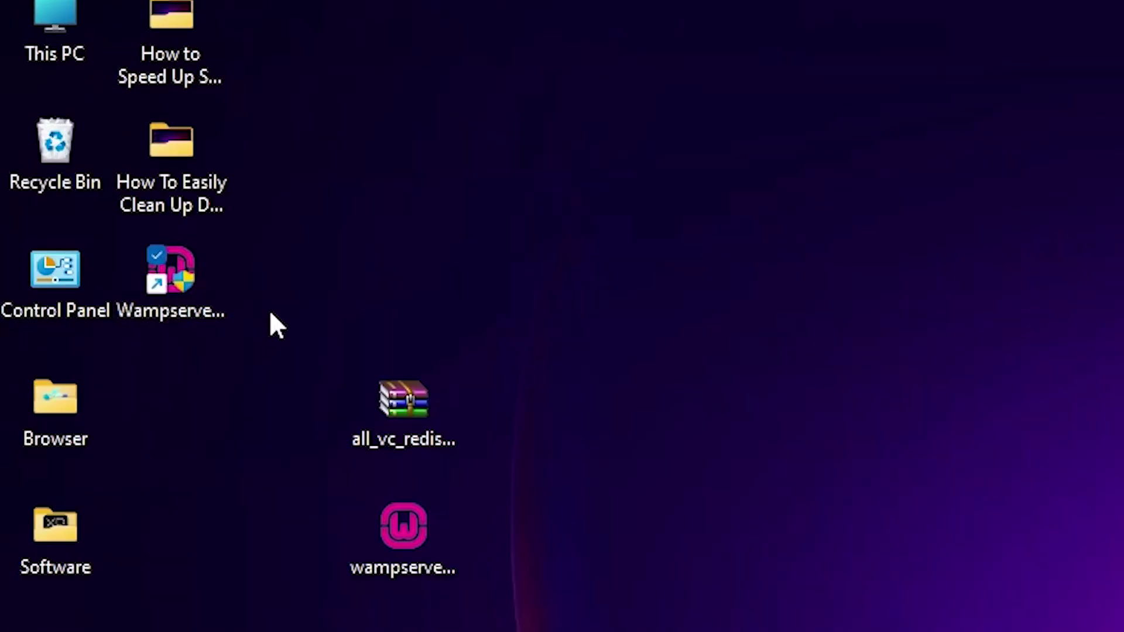
# Launch Wampserver64 from its desktop shortcut as administrator and check its service status among the hidden tray icons
pyautogui.rightClick(181, 280)
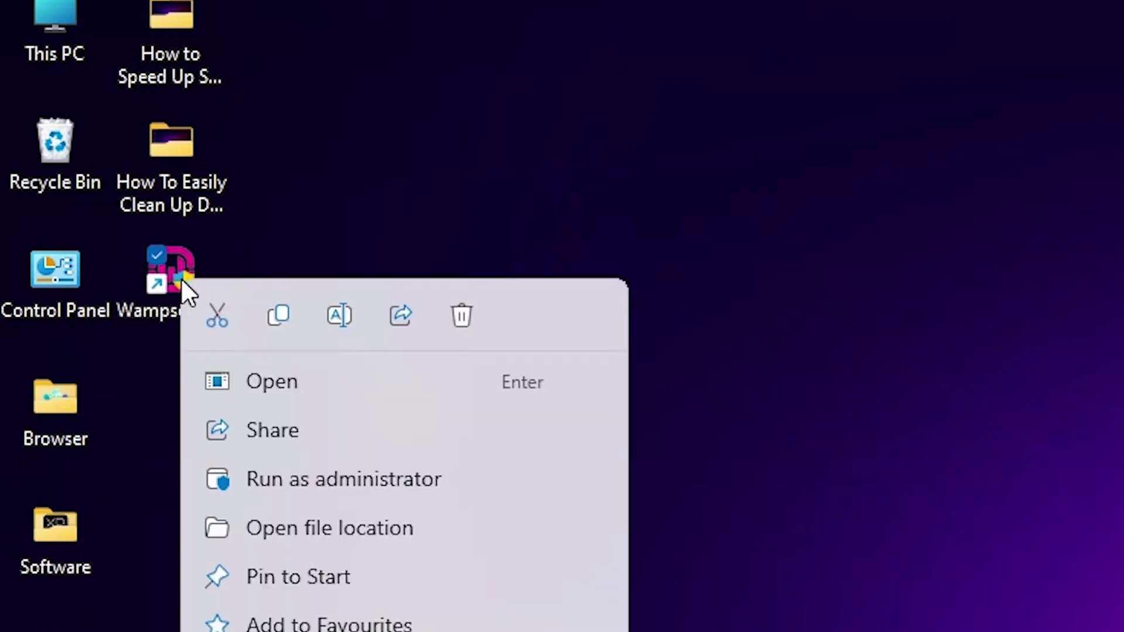
pyautogui.click(337, 477)
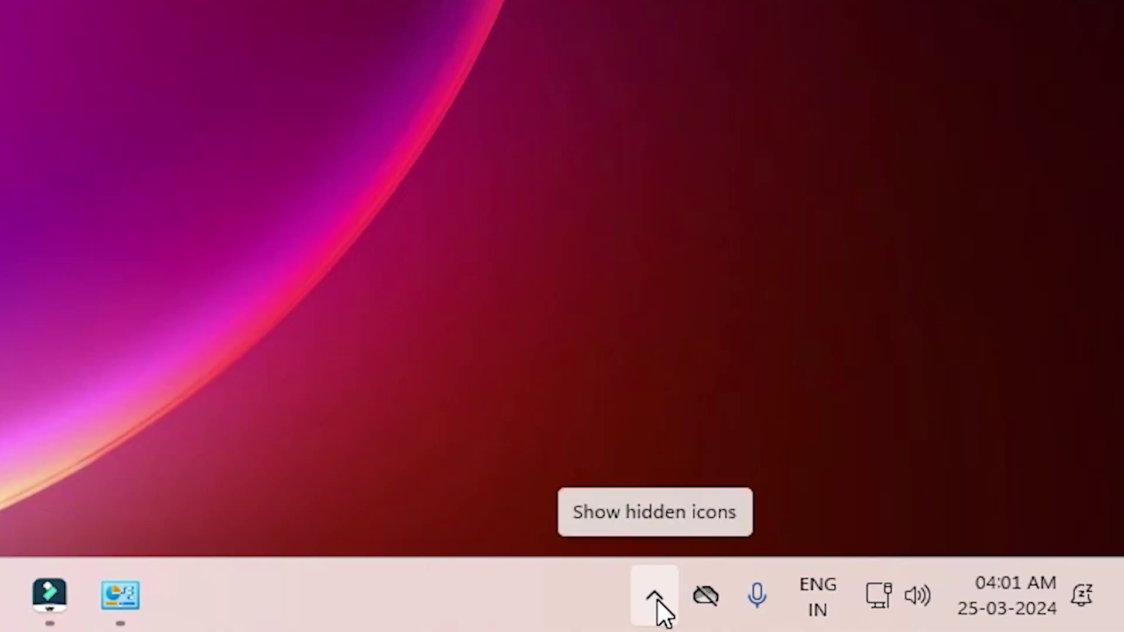
pyautogui.click(657, 597)
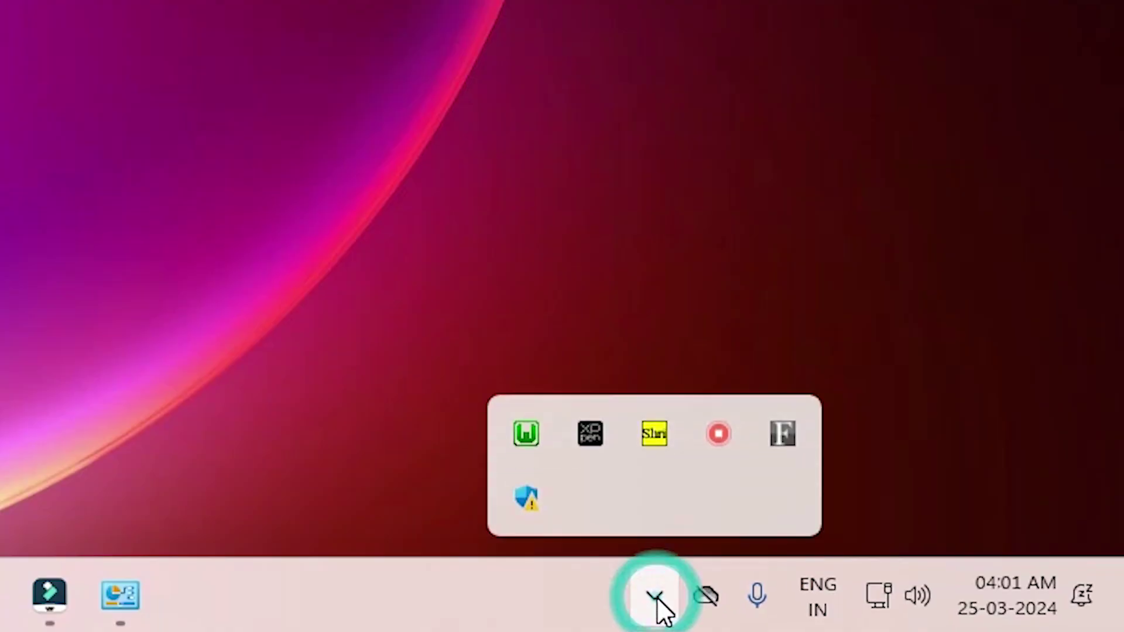
pyautogui.moveTo(539, 434)
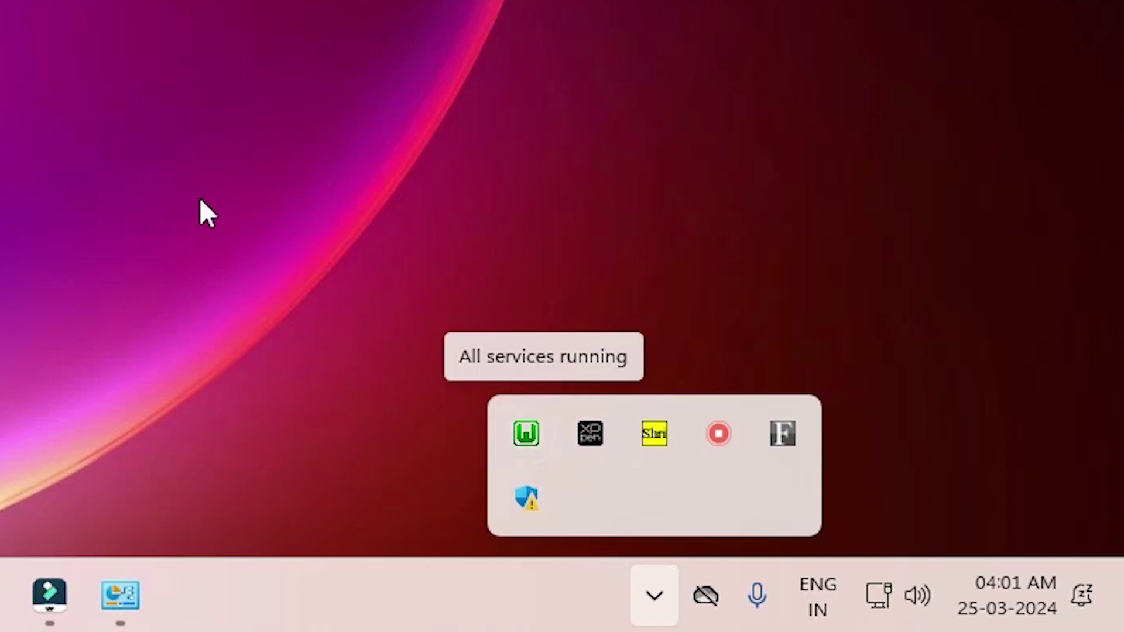
pyautogui.click(75, 111)
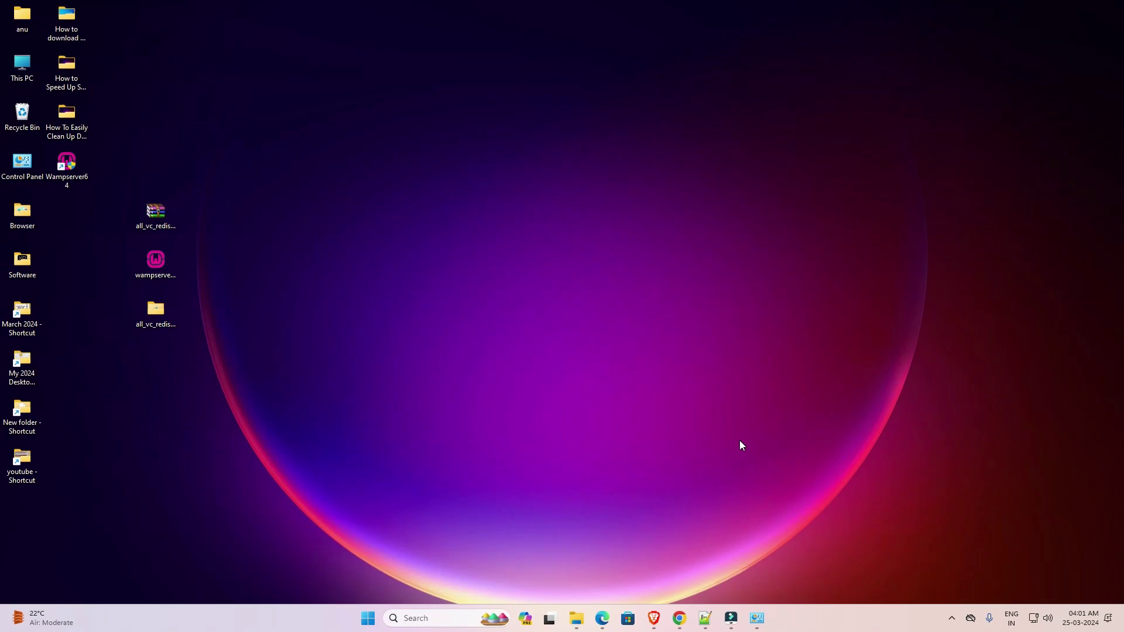
# Switch to Microsoft Edge, load localhost to check the Wampserver homepage, and minimize the browser
pyautogui.click(602, 618)
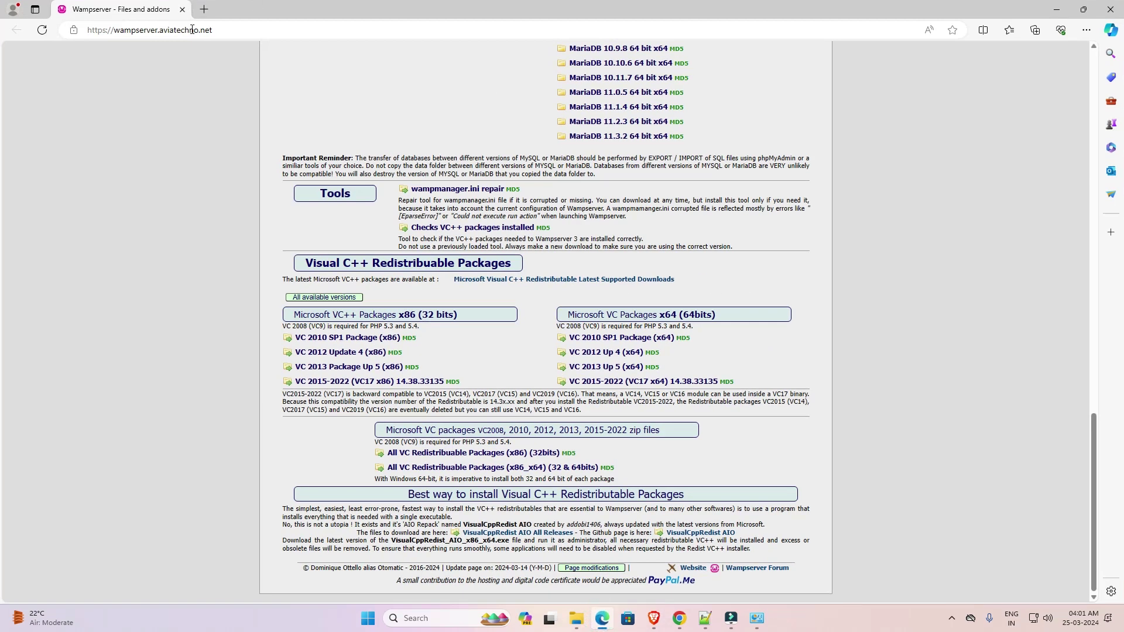
pyautogui.click(192, 29)
pyautogui.write('localhost')
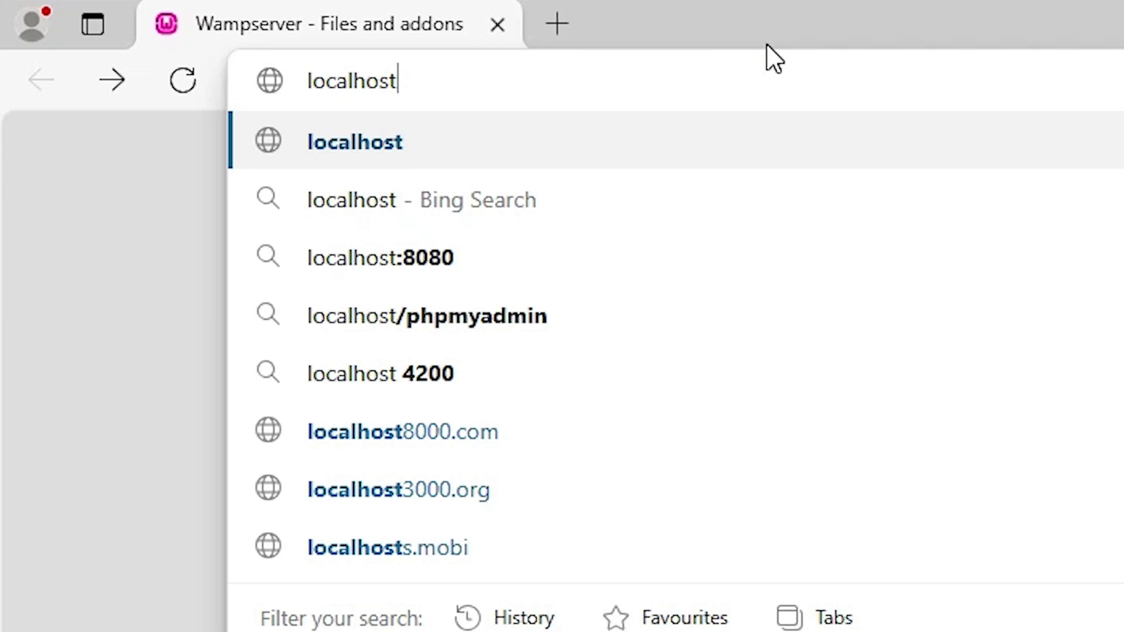
pyautogui.press('Return')
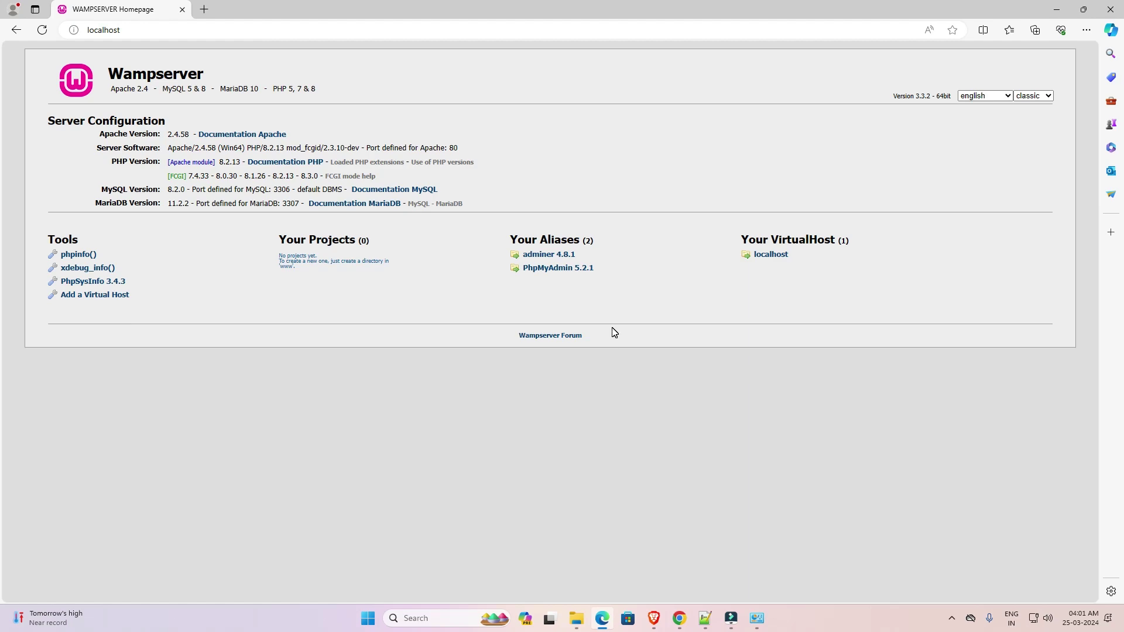
pyautogui.click(1058, 12)
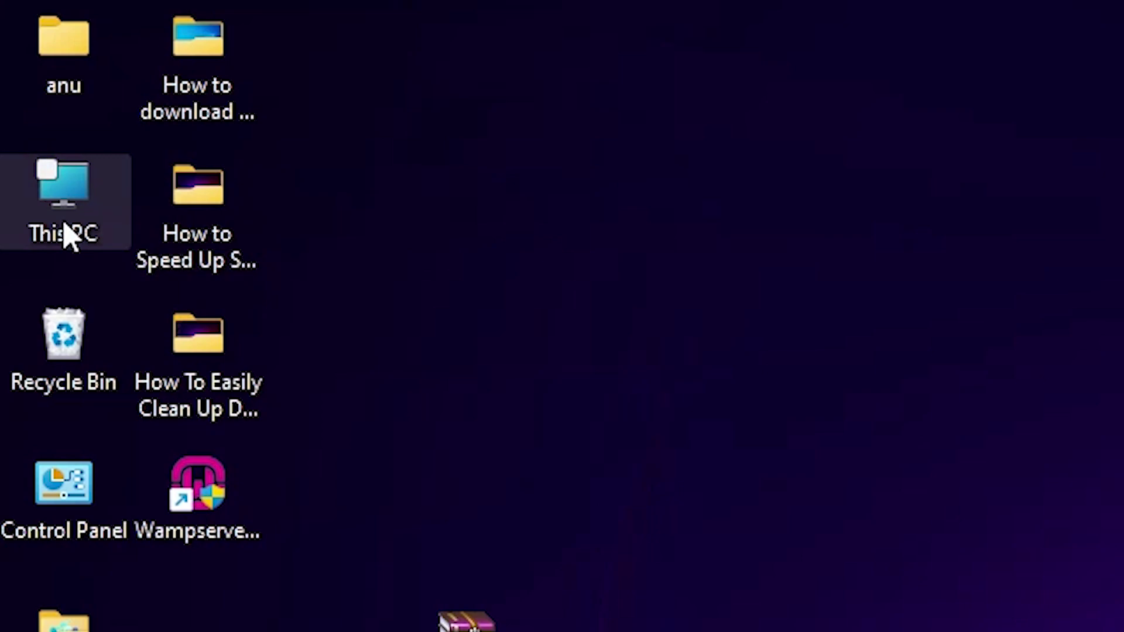
# Open the www folder inside wamp64 on Local Disk (C:) in File Explorer
pyautogui.doubleClick(68, 234)
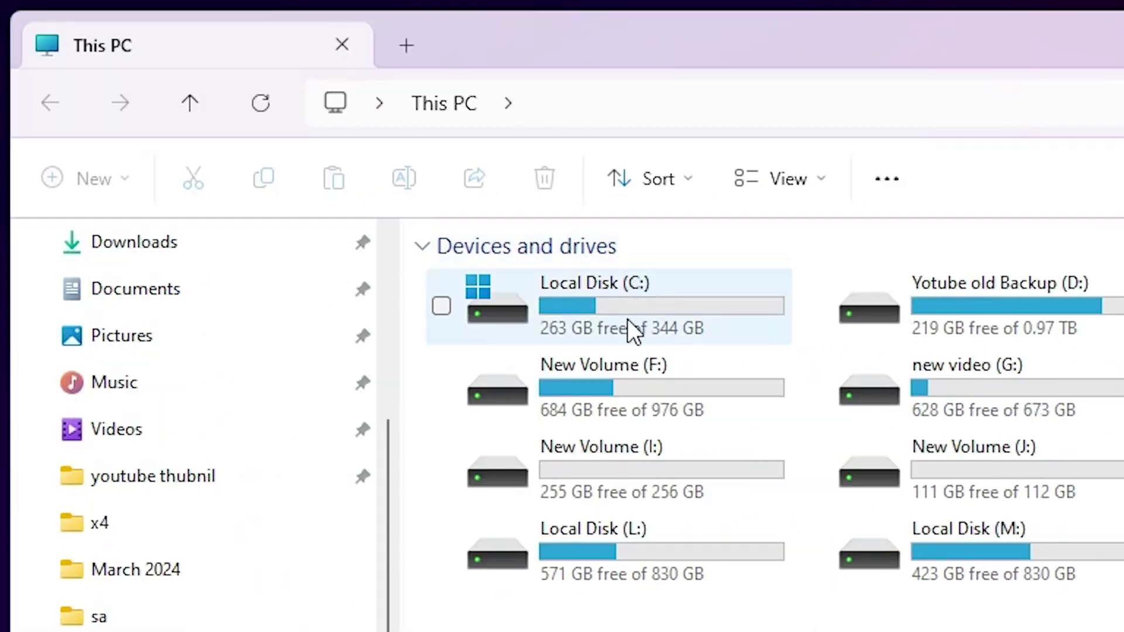
pyautogui.doubleClick(697, 306)
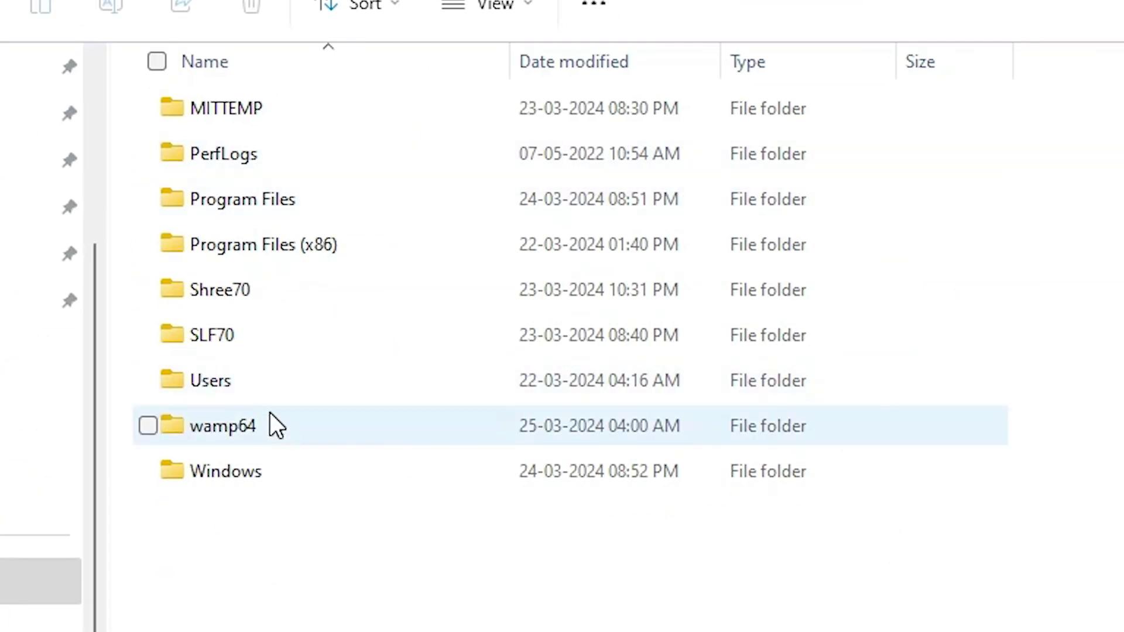
pyautogui.moveTo(239, 436)
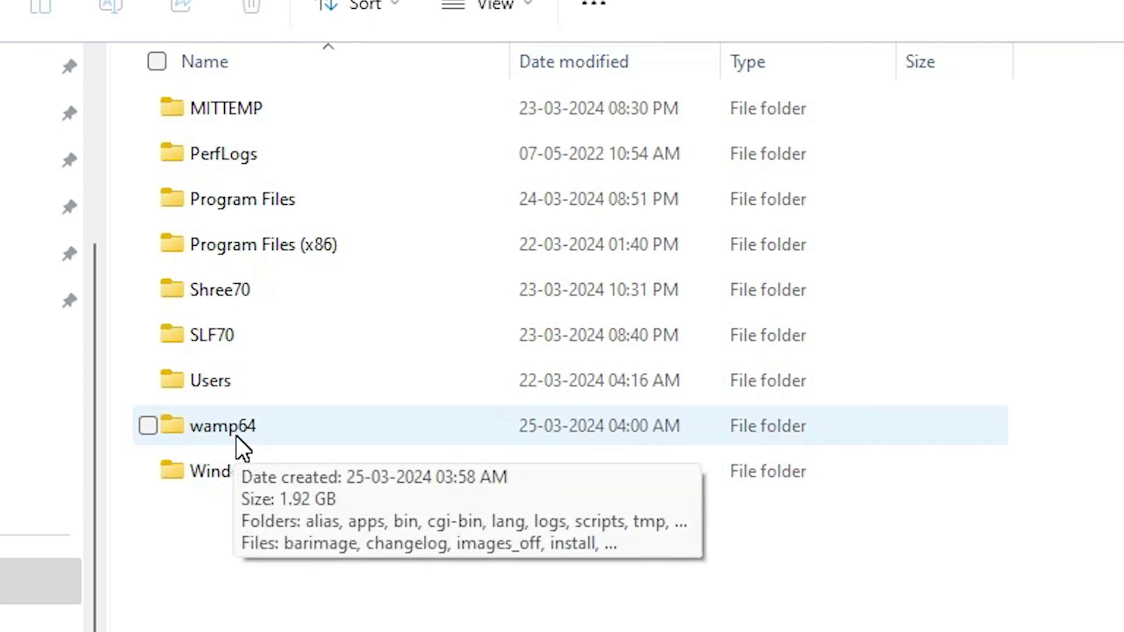
pyautogui.doubleClick(231, 435)
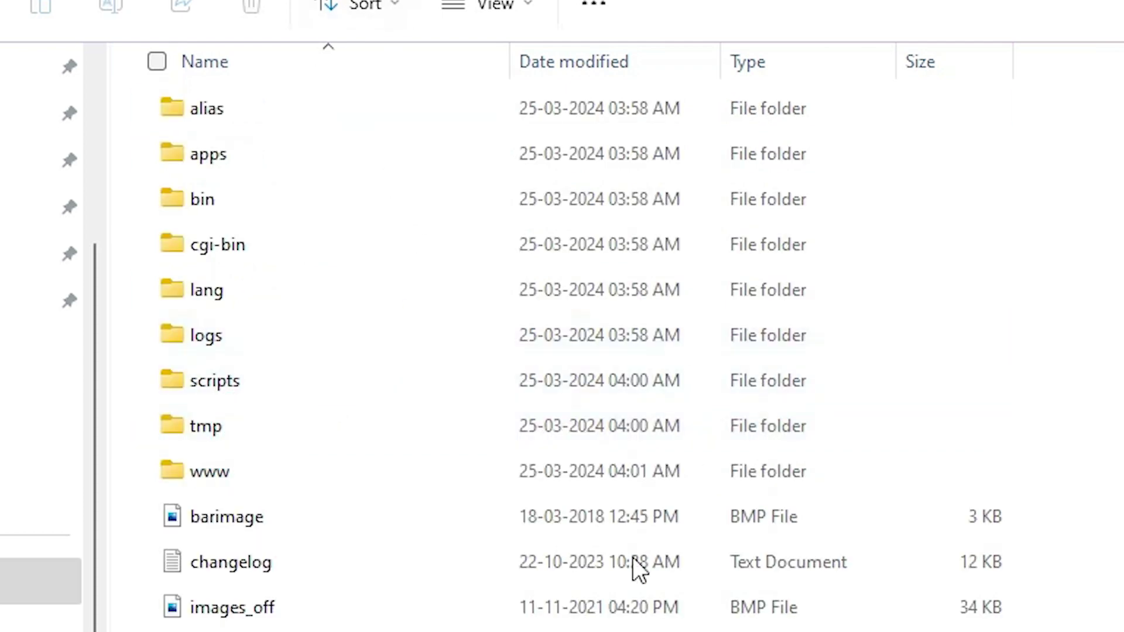
pyautogui.moveTo(237, 475)
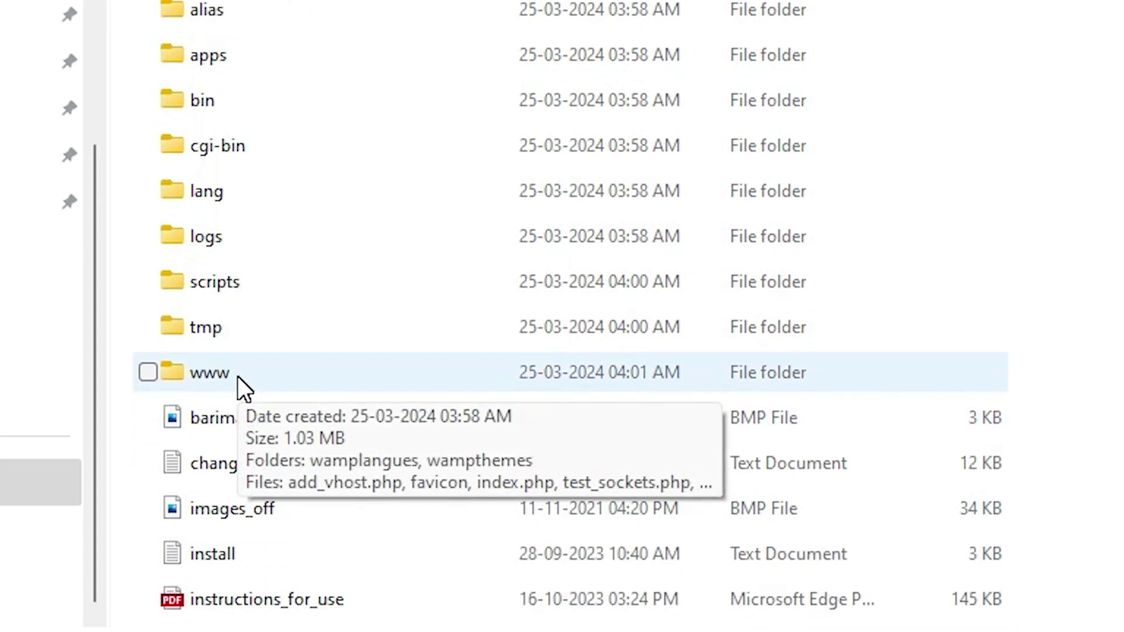
pyautogui.doubleClick(238, 377)
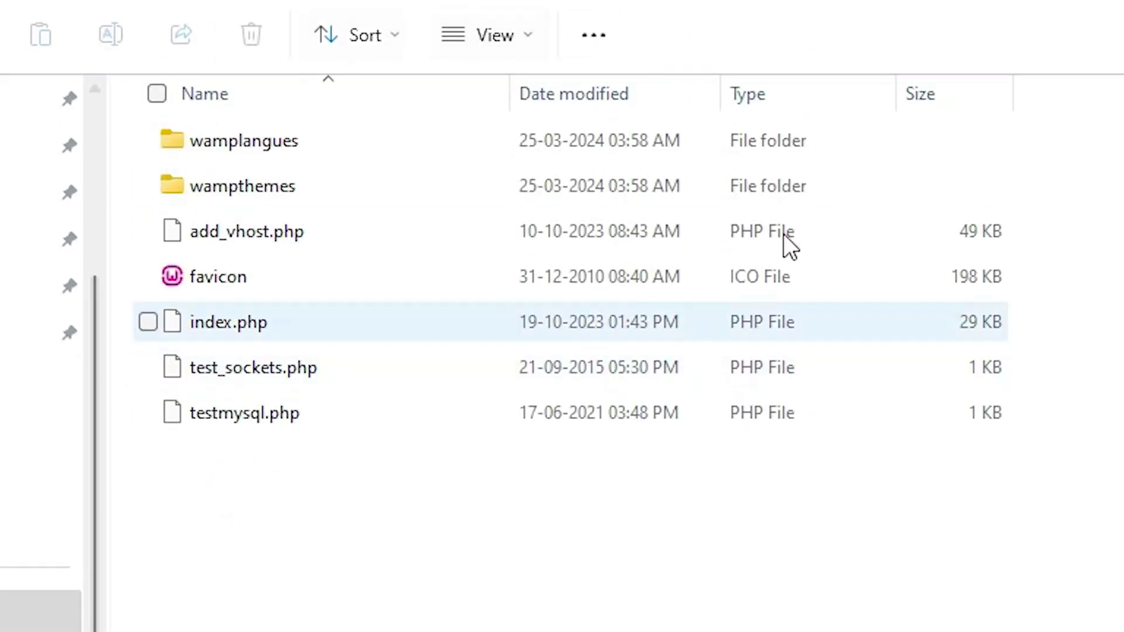
pyautogui.click(251, 341)
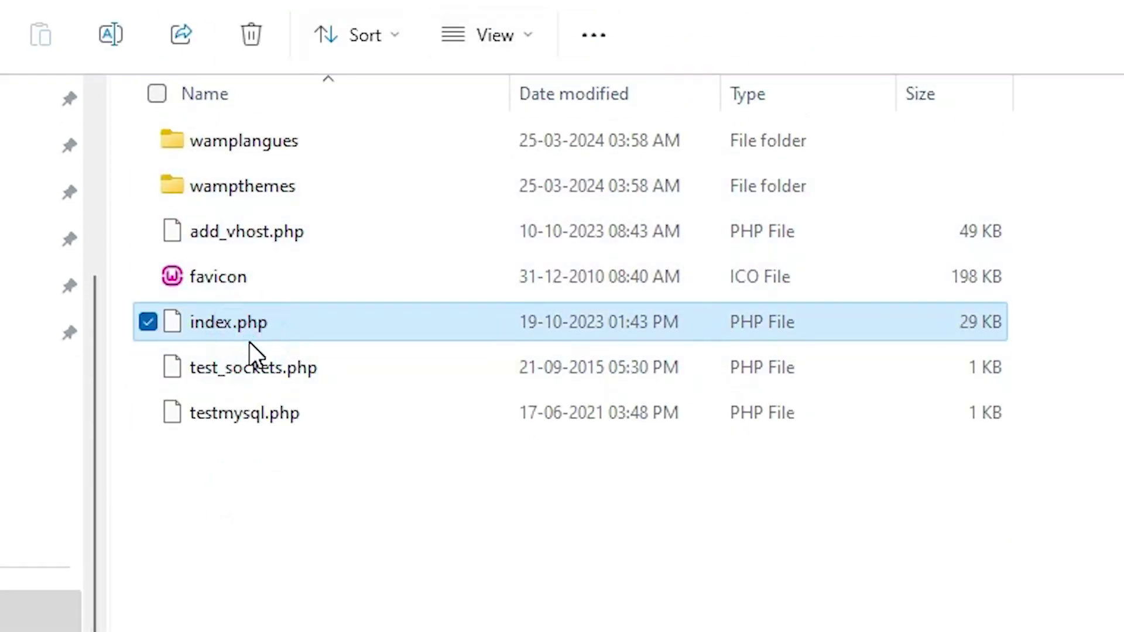
pyautogui.click(314, 553)
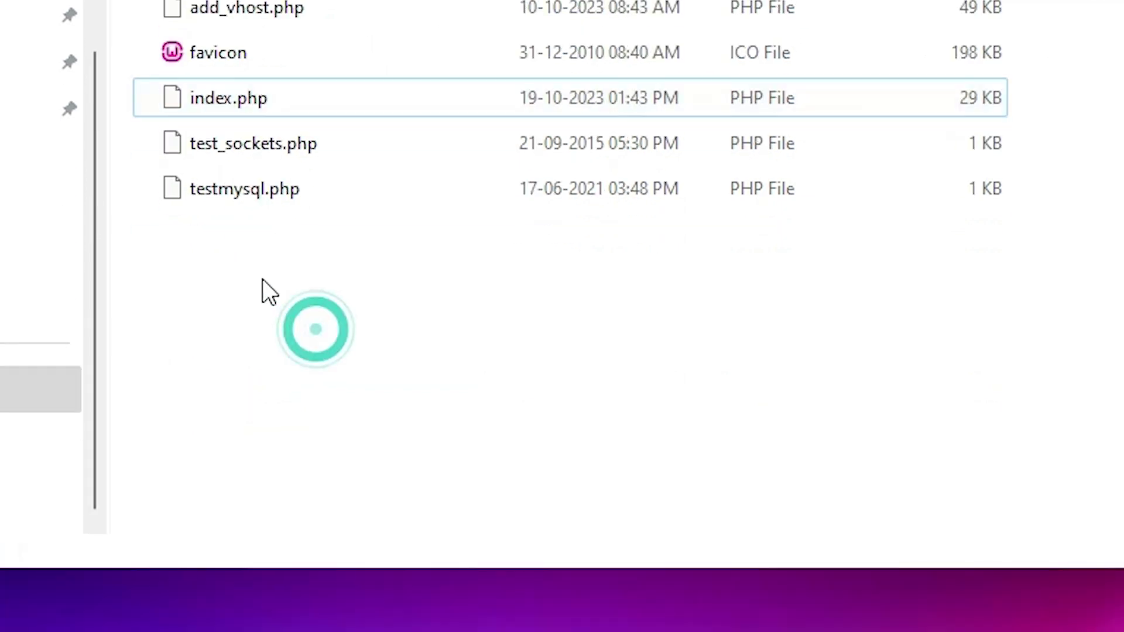
# Create a new folder named mytest inside the www folder
pyautogui.rightClick(262, 500)
pyautogui.click(346, 463)
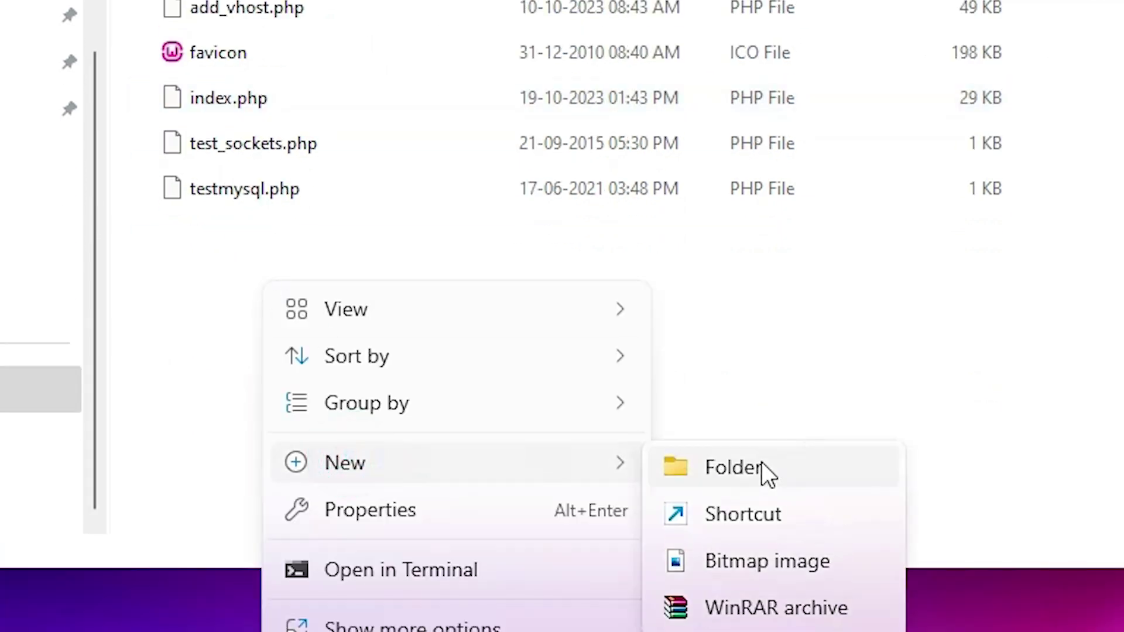
pyautogui.click(760, 465)
pyautogui.write('php')
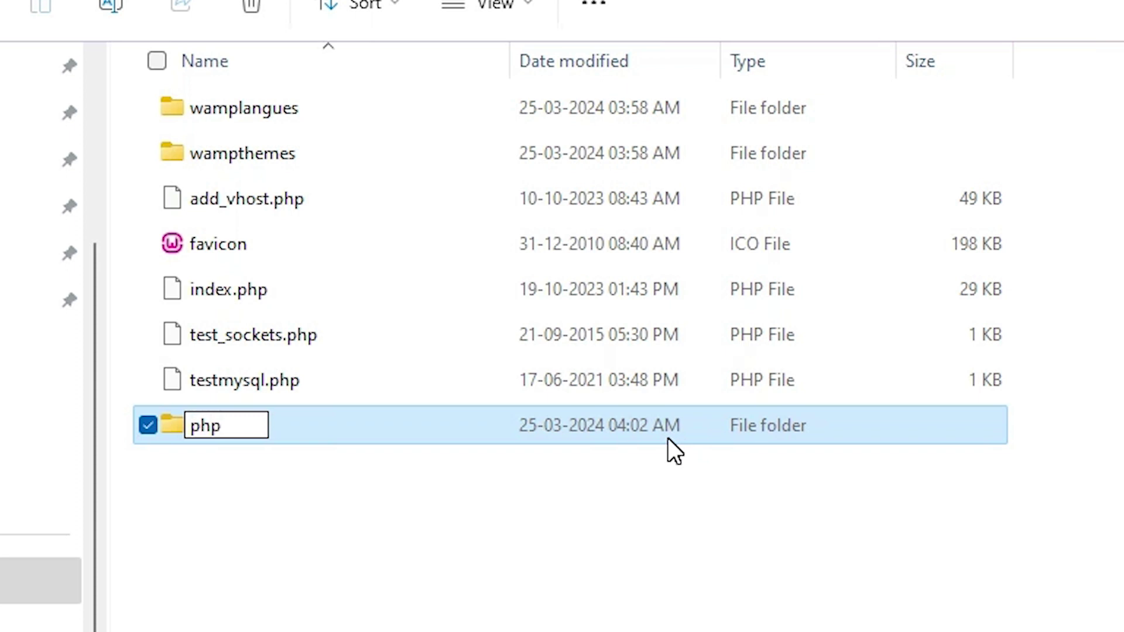
pyautogui.hotkey('ctrl', 'a')
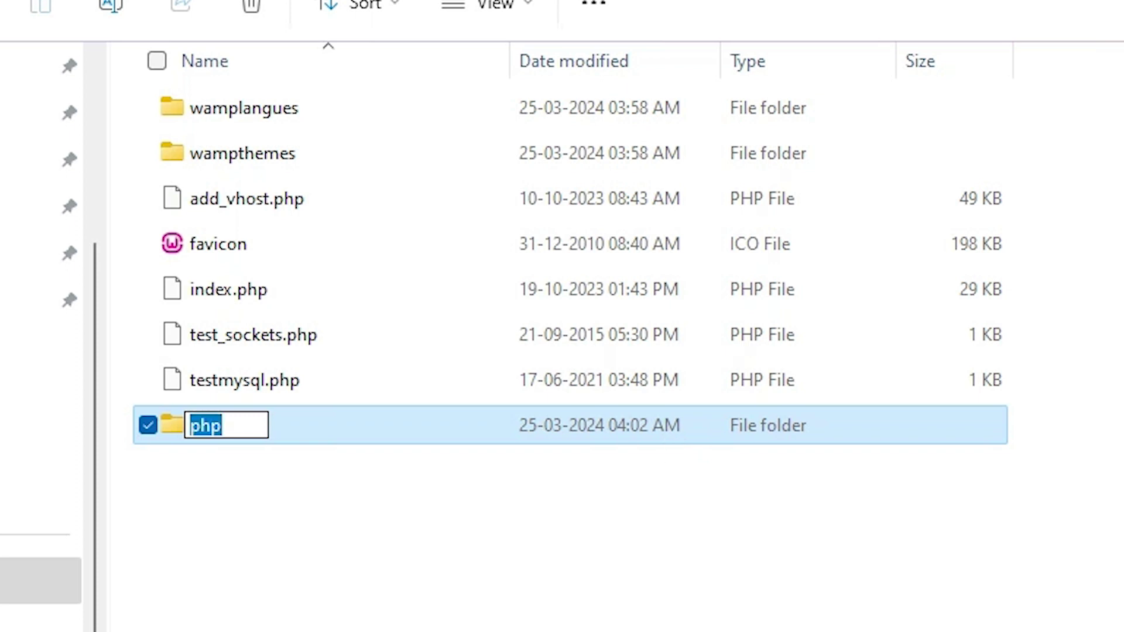
pyautogui.write('myTest')
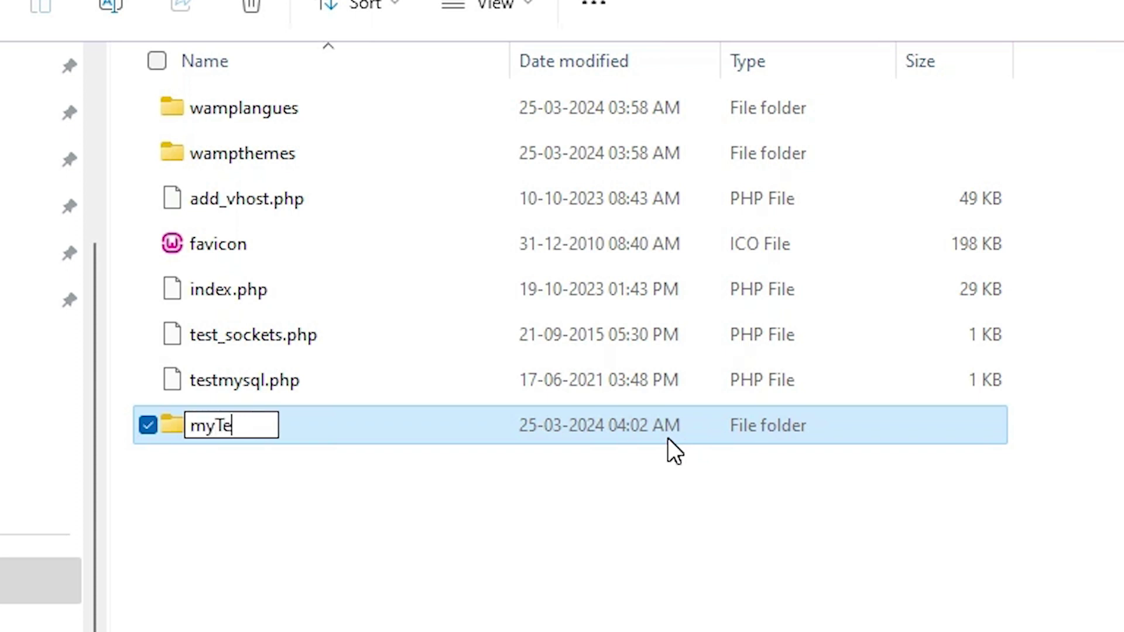
pyautogui.press('BackSpace')
pyautogui.press('BackSpace')
pyautogui.press('BackSpace')
pyautogui.press('BackSpace')
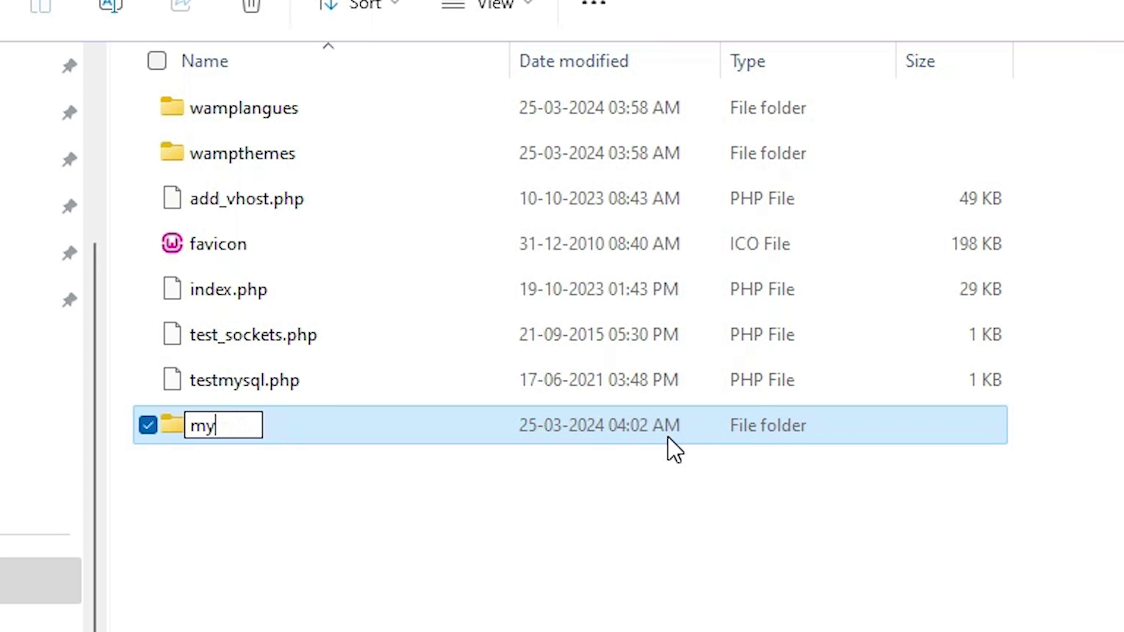
pyautogui.write('test')
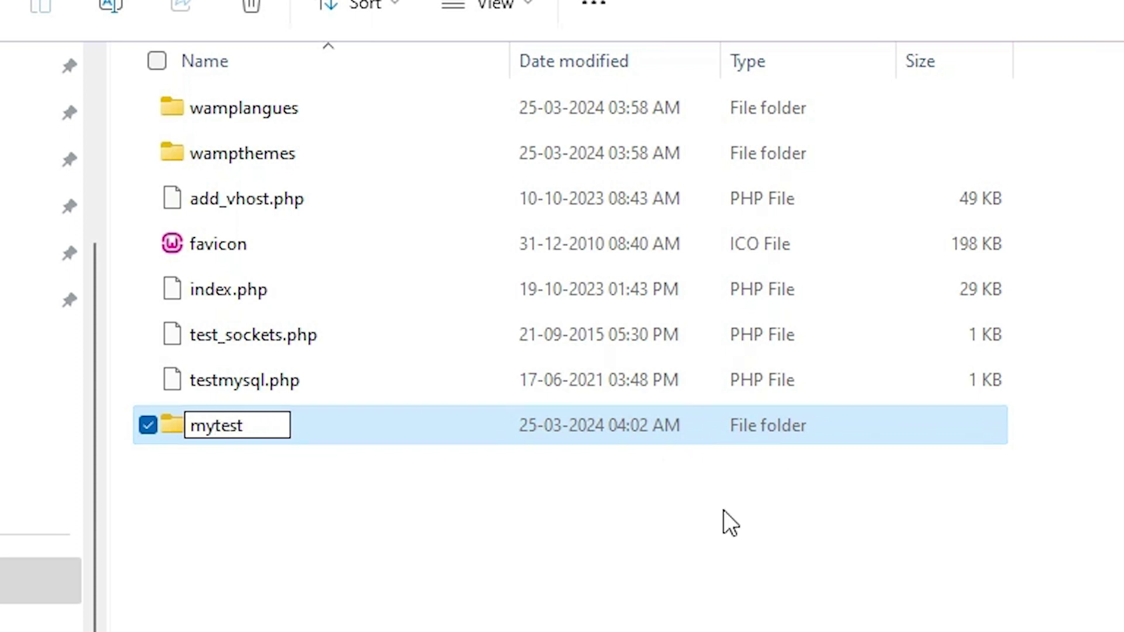
pyautogui.click(696, 555)
# Create a new text document named myphp inside the mytest folder
pyautogui.doubleClick(266, 424)
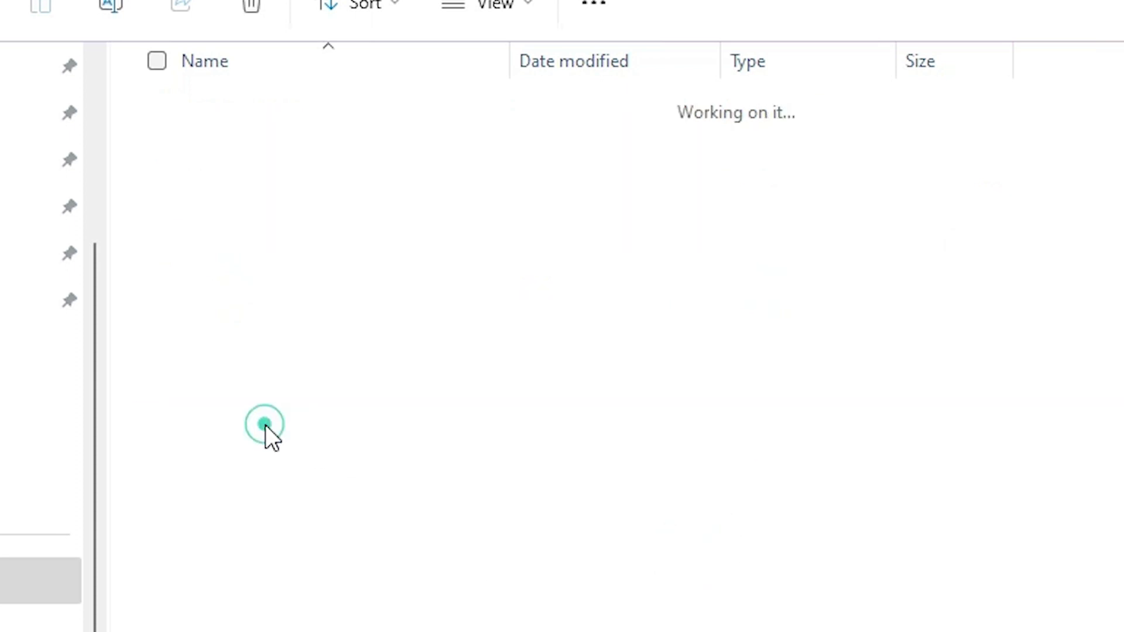
pyautogui.rightClick(257, 213)
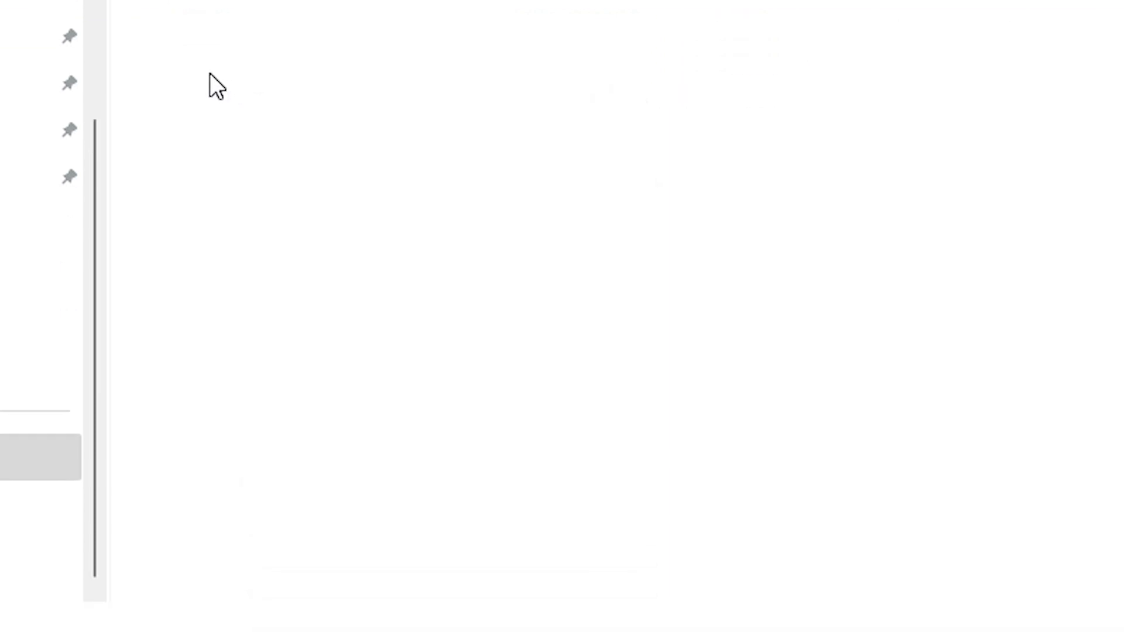
pyautogui.rightClick(210, 73)
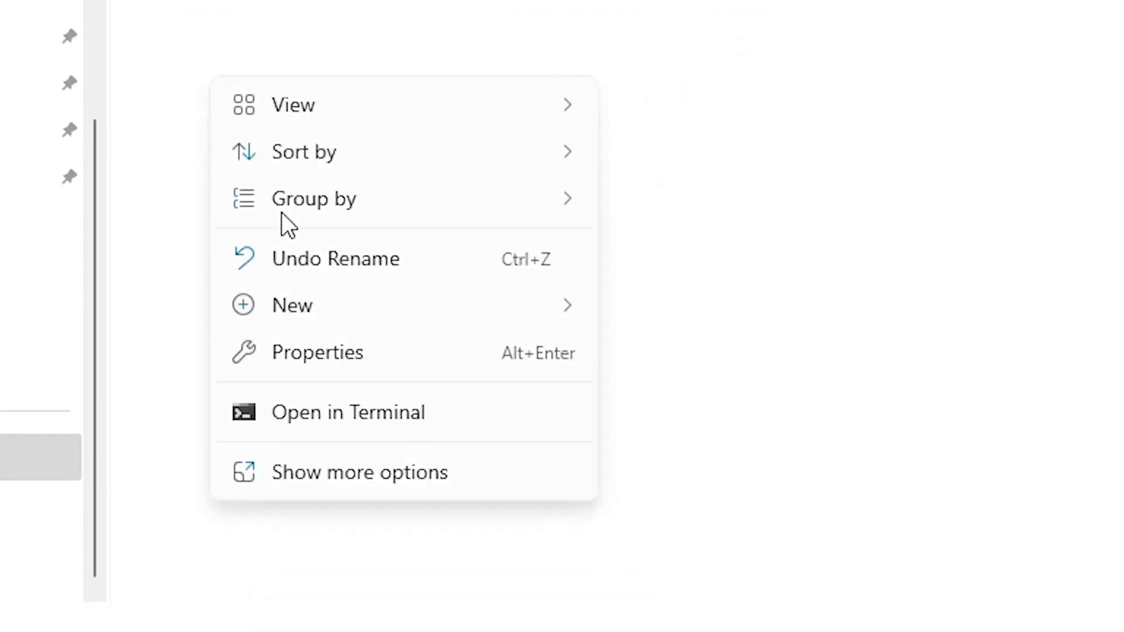
pyautogui.click(285, 297)
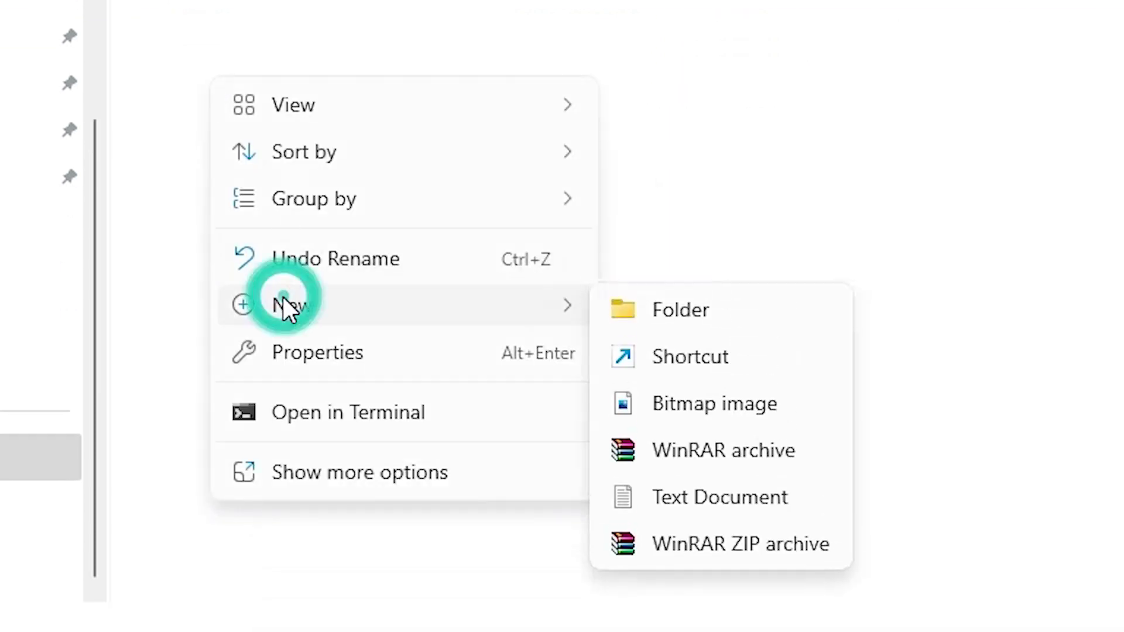
pyautogui.click(726, 497)
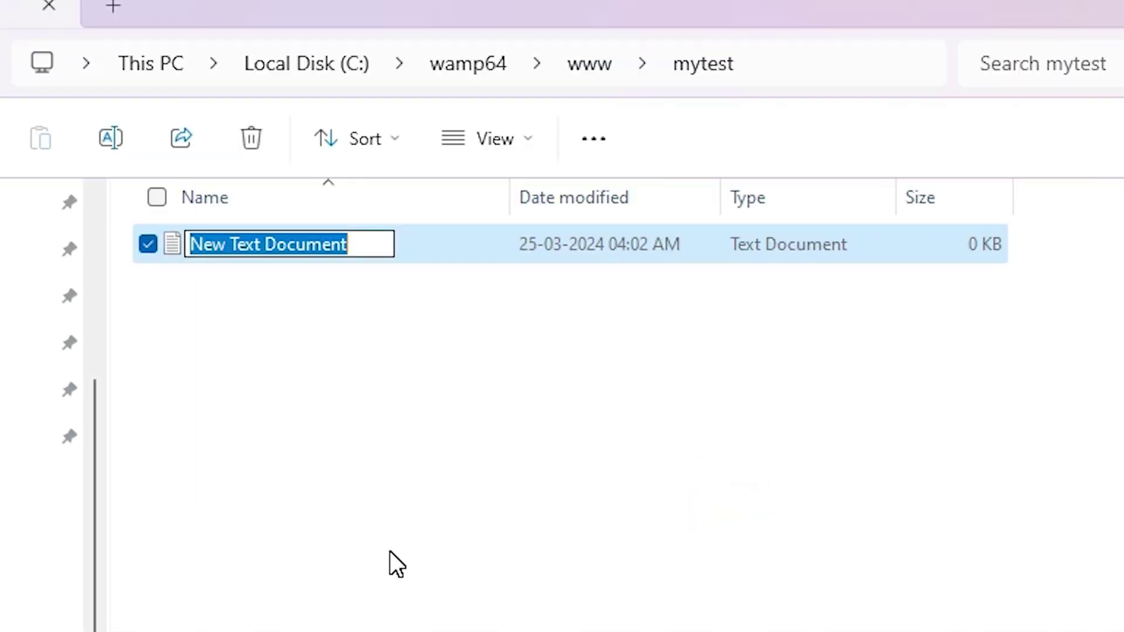
pyautogui.write('my')
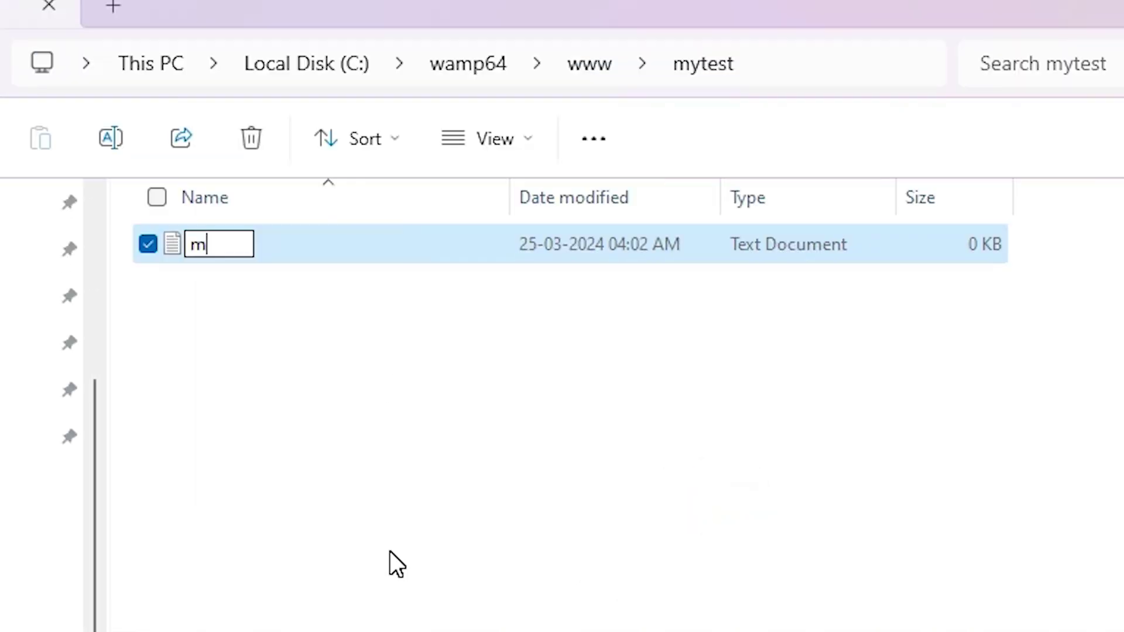
pyautogui.press('BackSpace')
pyautogui.press('BackSpace')
pyautogui.write('php')
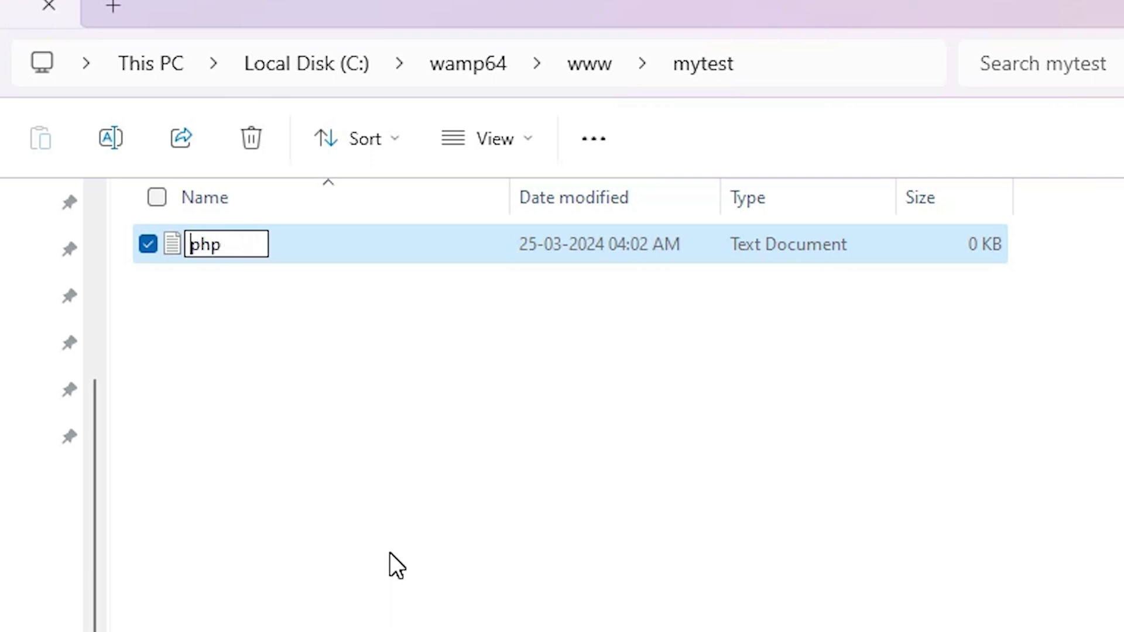
pyautogui.write('my')
pyautogui.click(390, 549)
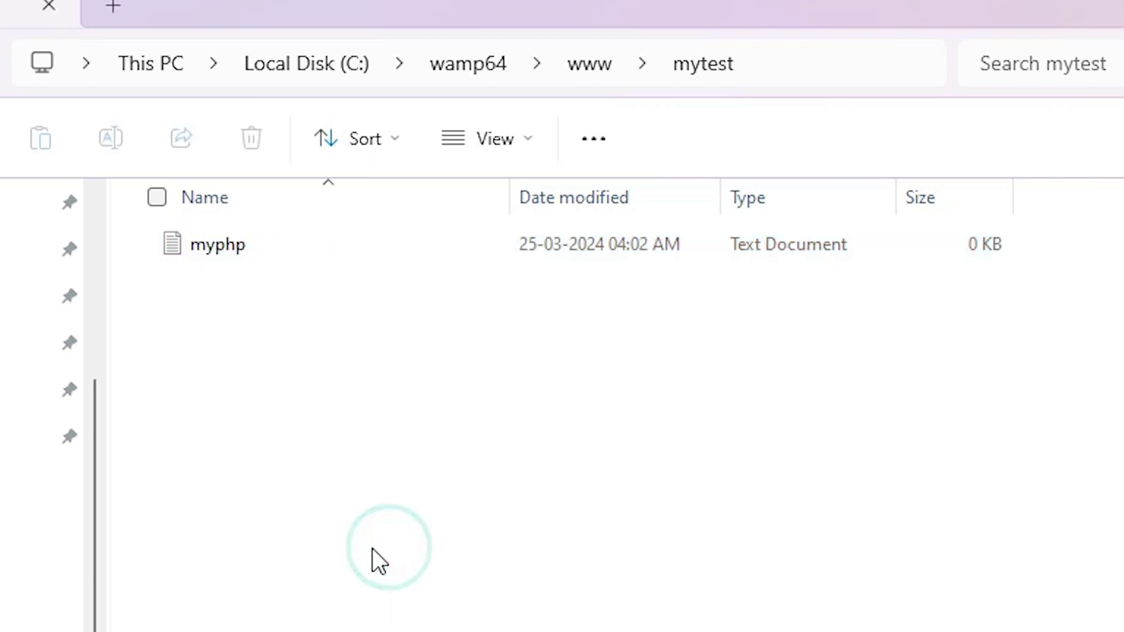
# Turn on the display of hidden items in File Explorer
pyautogui.click(465, 147)
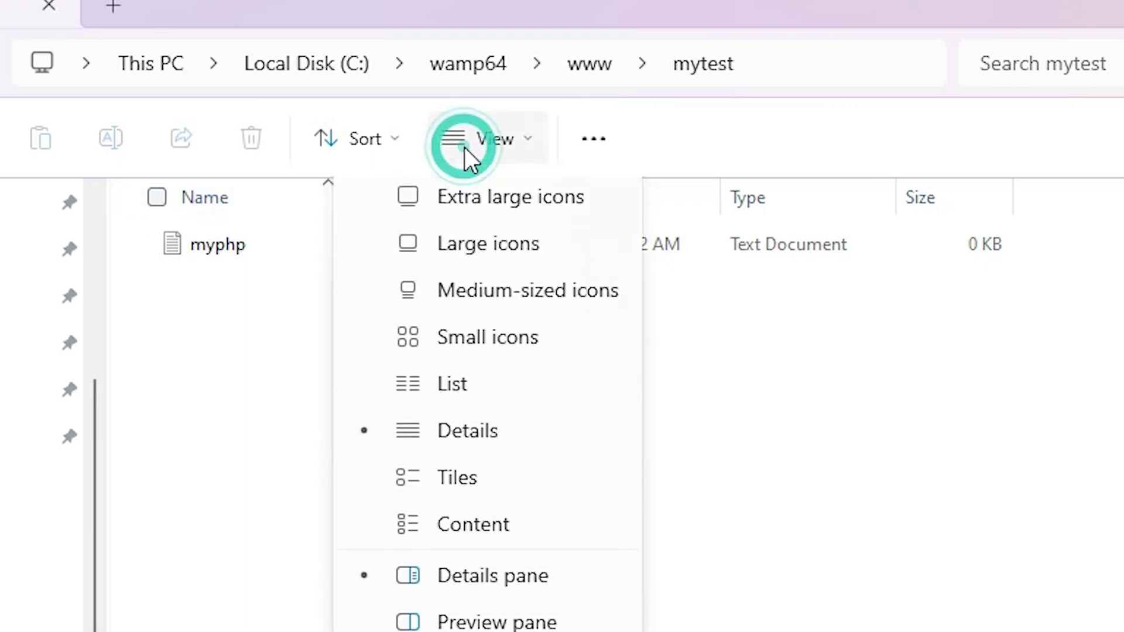
pyautogui.click(427, 443)
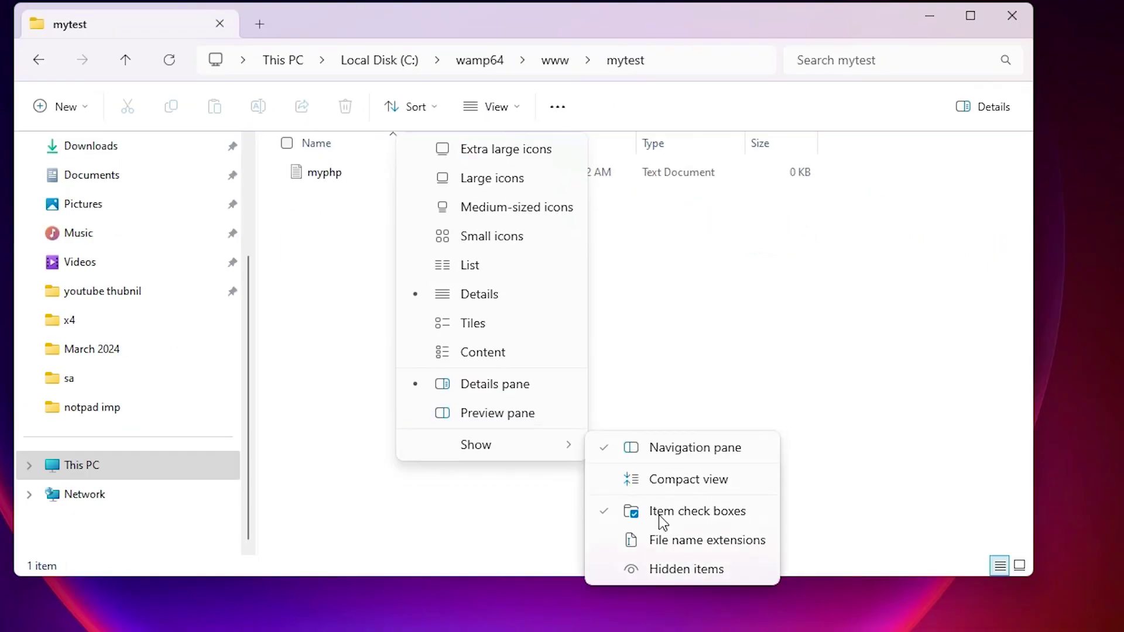
pyautogui.click(659, 570)
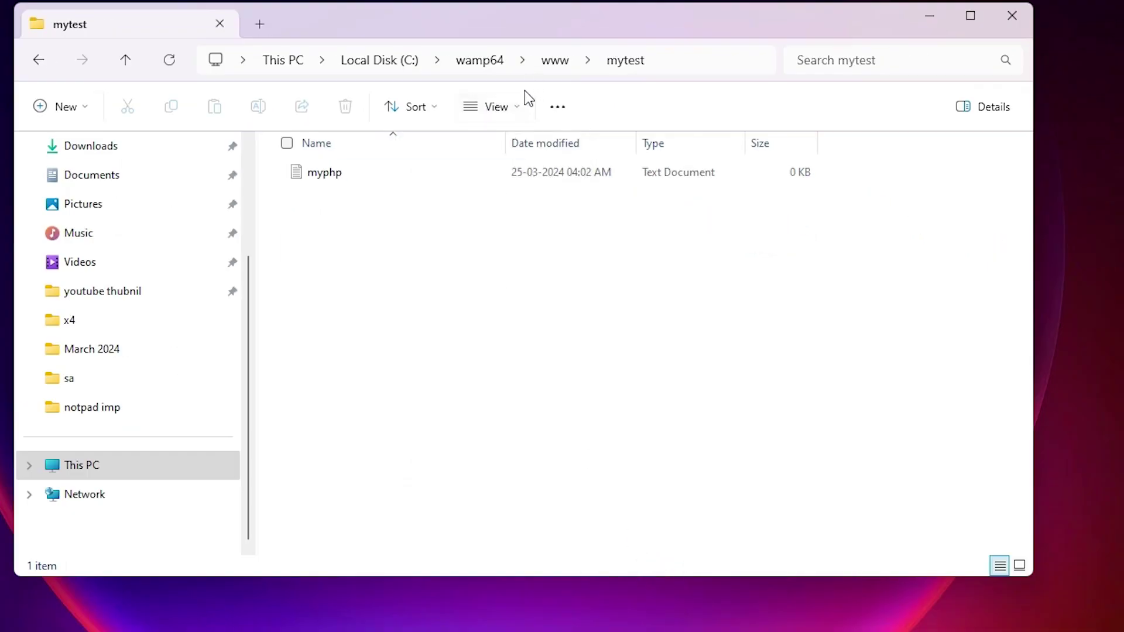
# Turn on the display of file name extensions for the mytest folder in File Explorer
pyautogui.click(513, 111)
pyautogui.click(489, 443)
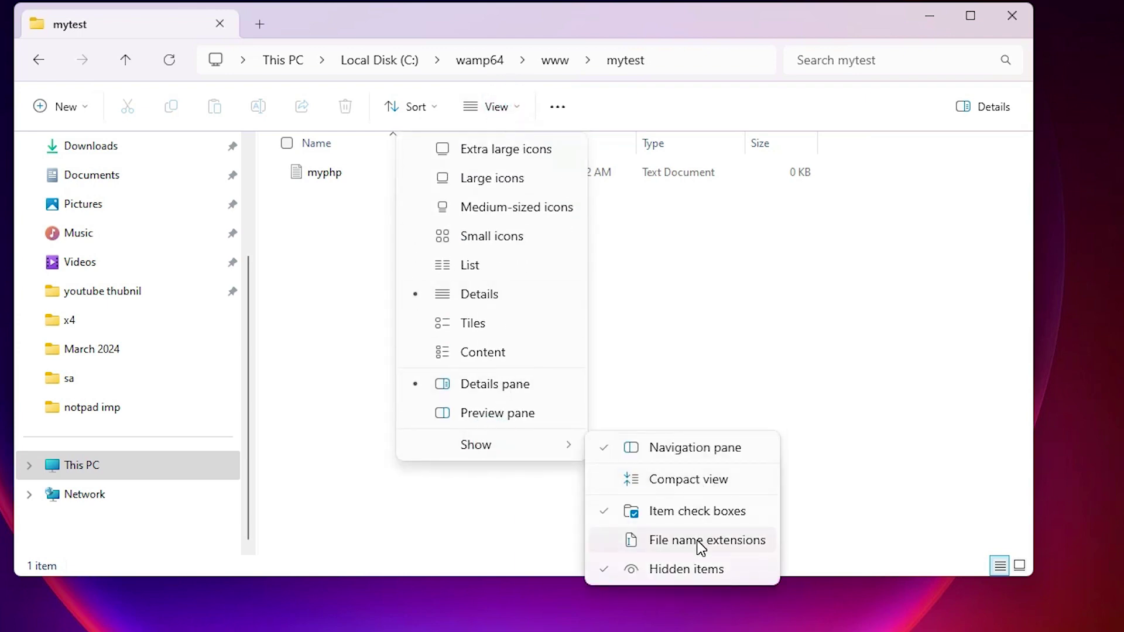
pyautogui.click(700, 542)
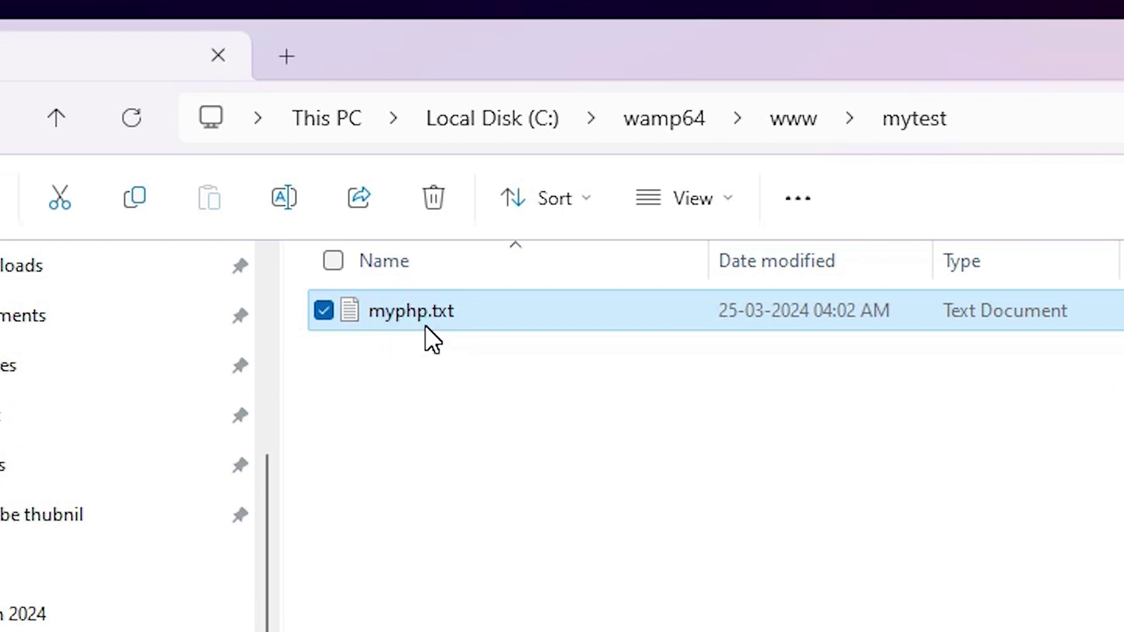
pyautogui.press('Return')
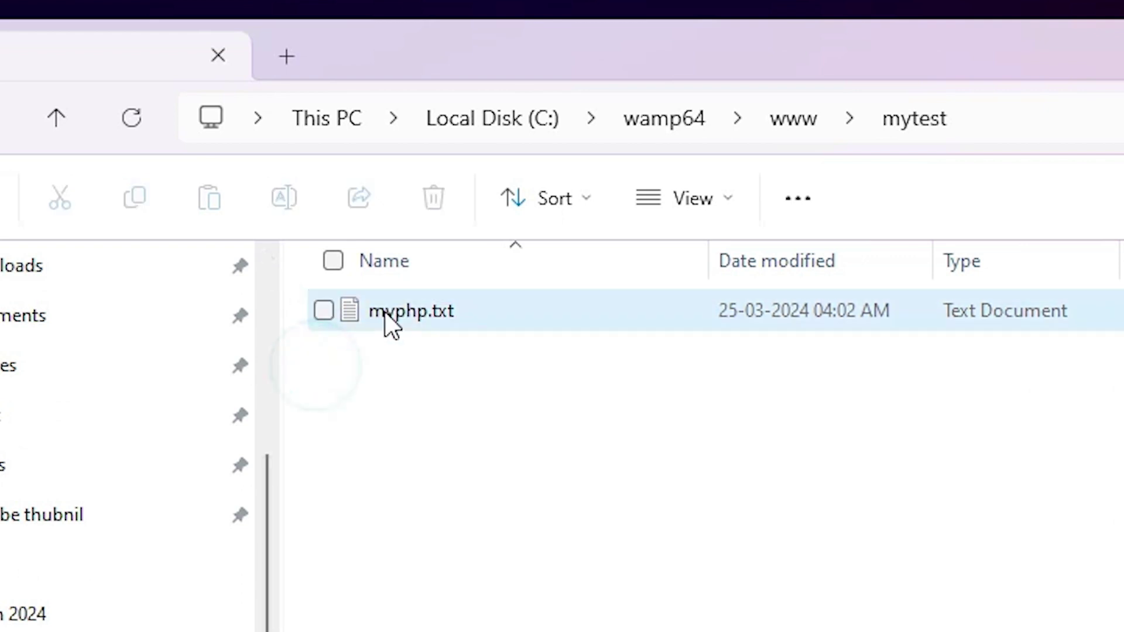
# Rename myphp.txt to myphp.php in the mytest folder and accept the extension change
pyautogui.rightClick(385, 312)
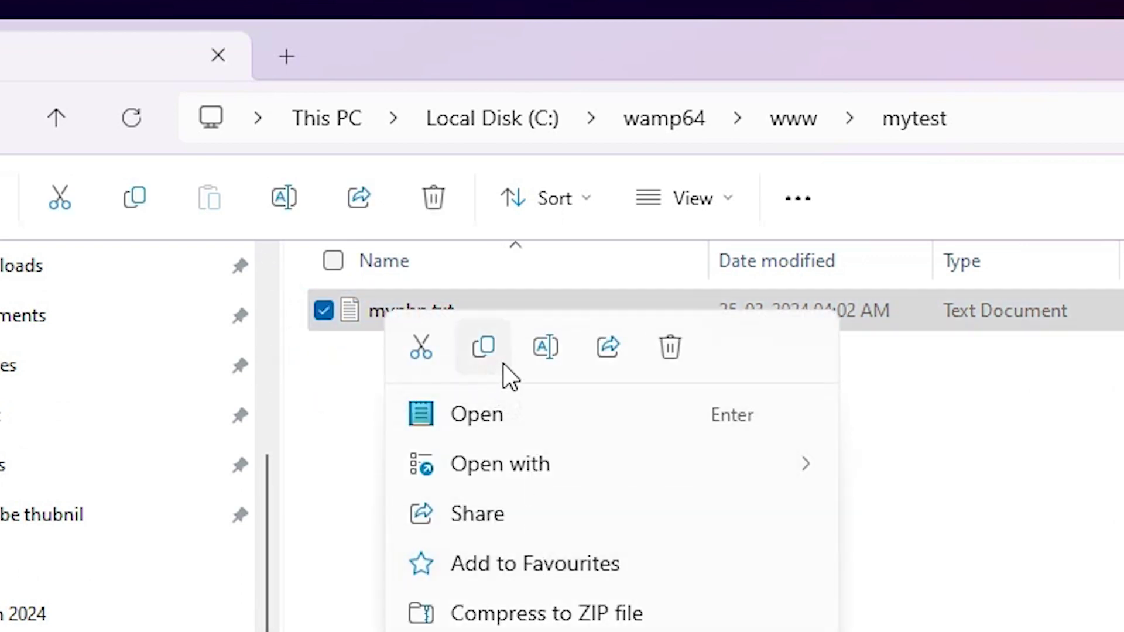
pyautogui.click(540, 345)
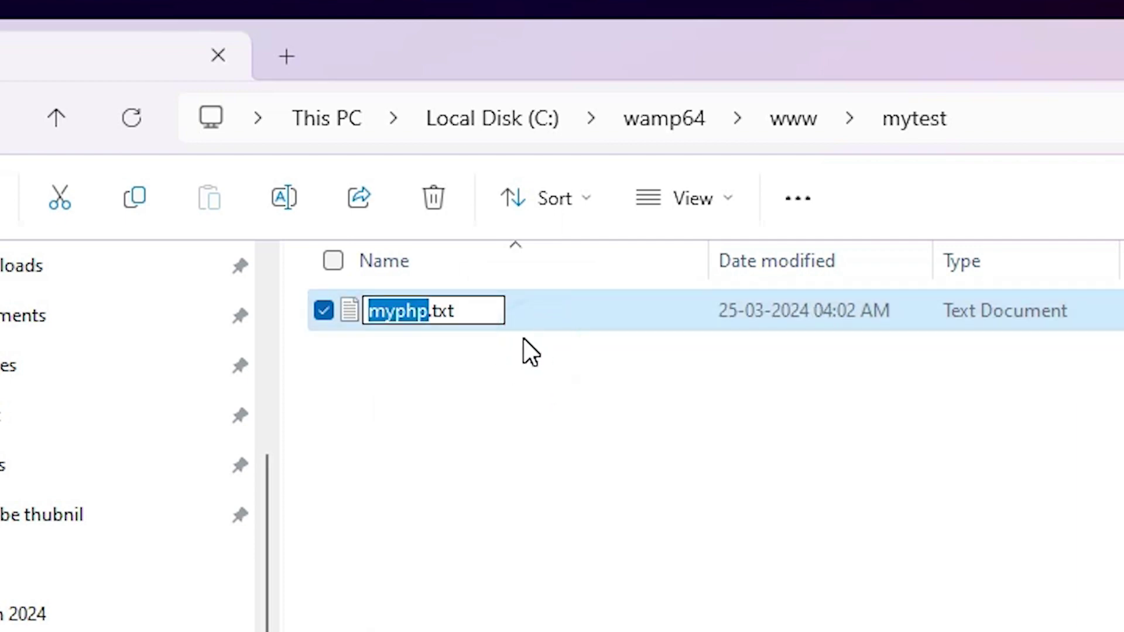
pyautogui.press('End')
pyautogui.press('BackSpace')
pyautogui.press('BackSpace')
pyautogui.press('BackSpace')
pyautogui.write('php')
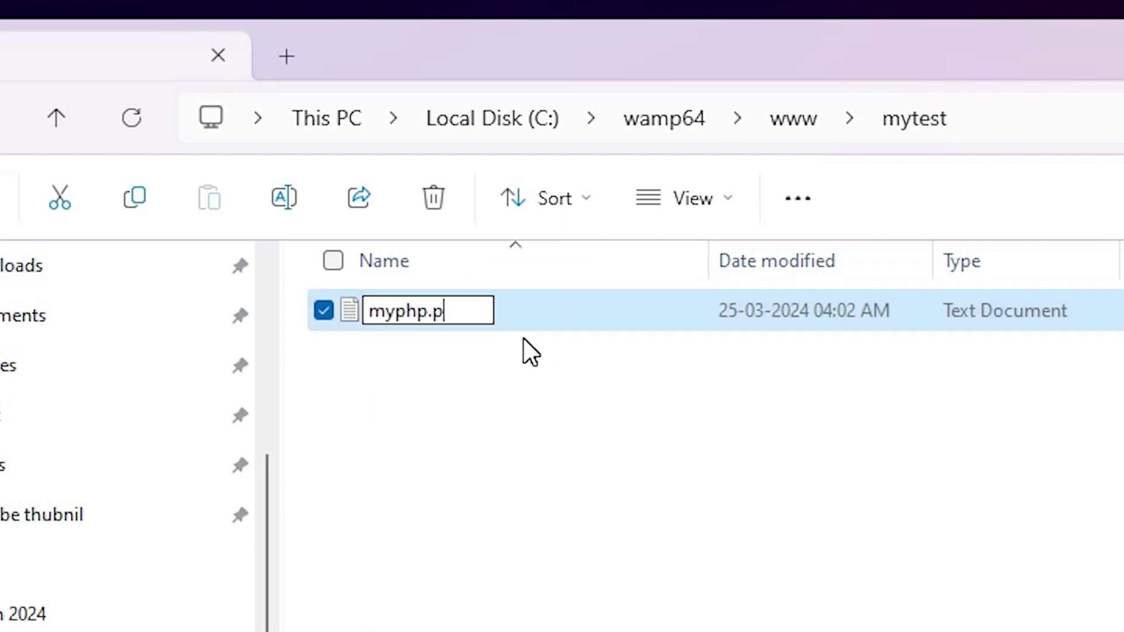
pyautogui.press('Return')
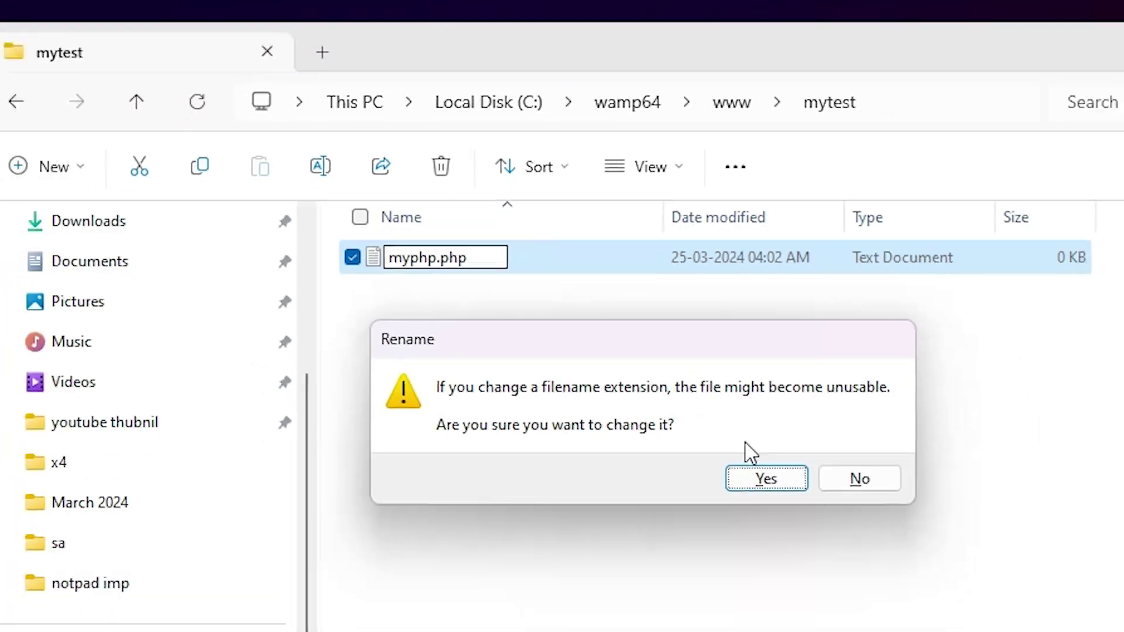
pyautogui.click(837, 586)
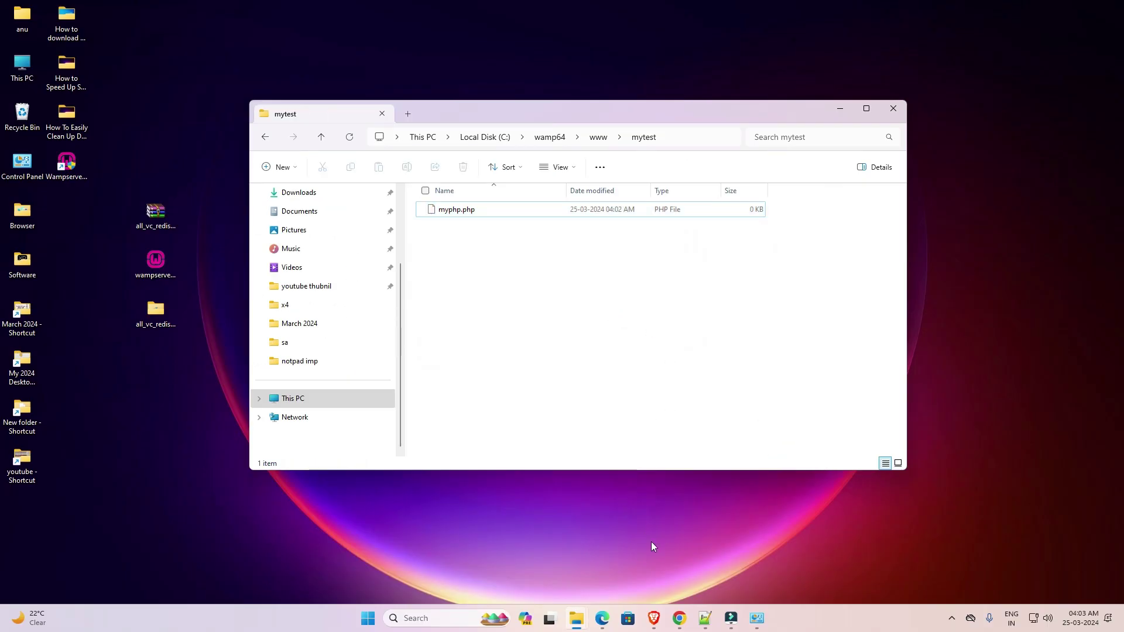
# Switch to Microsoft Edge, browse to localhost/mytest and open myphp.php from the directory index
pyautogui.moveTo(609, 616)
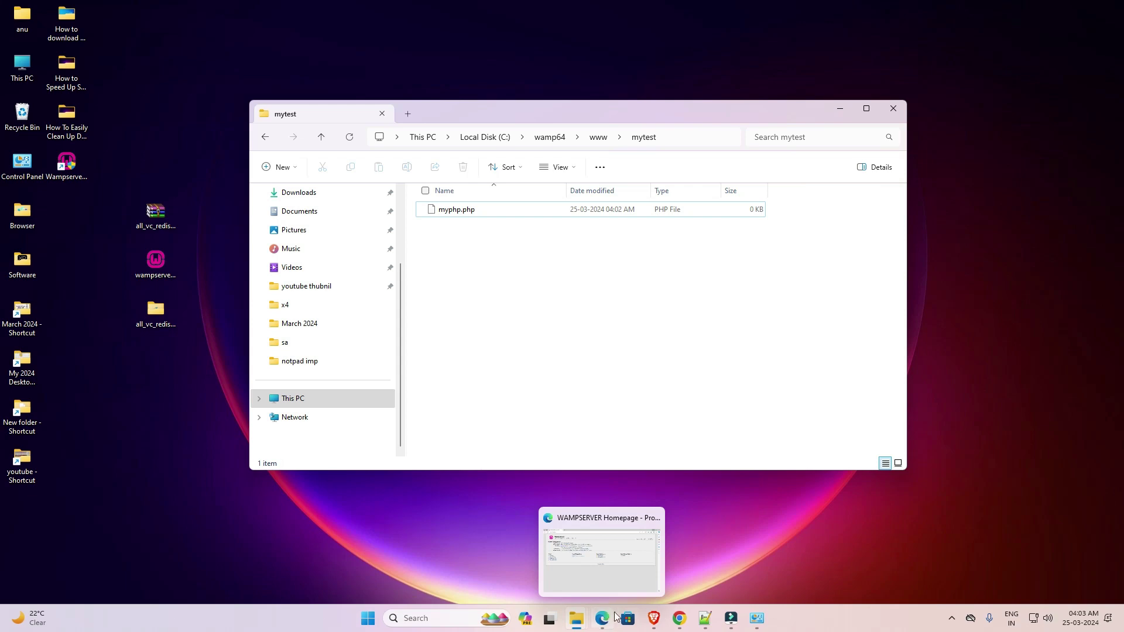
pyautogui.click(602, 619)
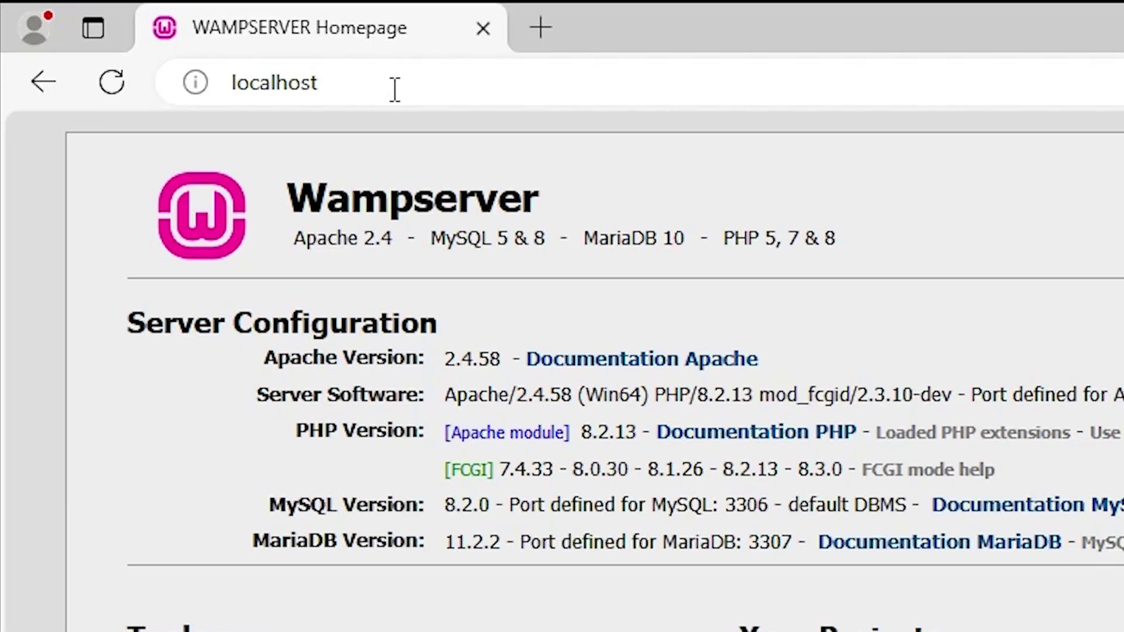
pyautogui.click(166, 27)
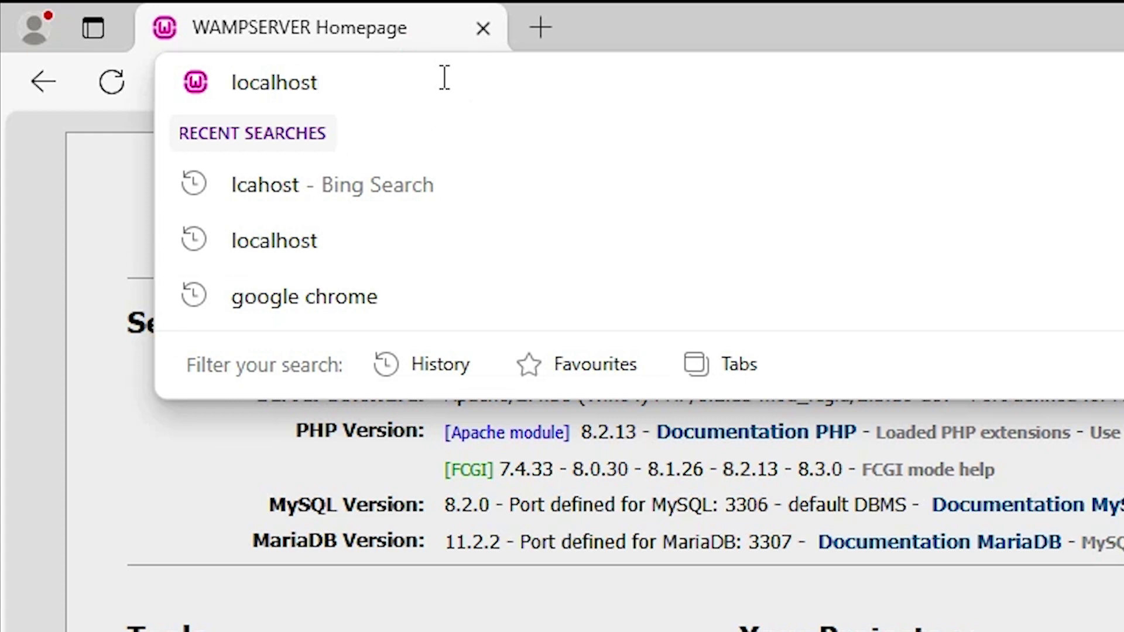
pyautogui.write('/')
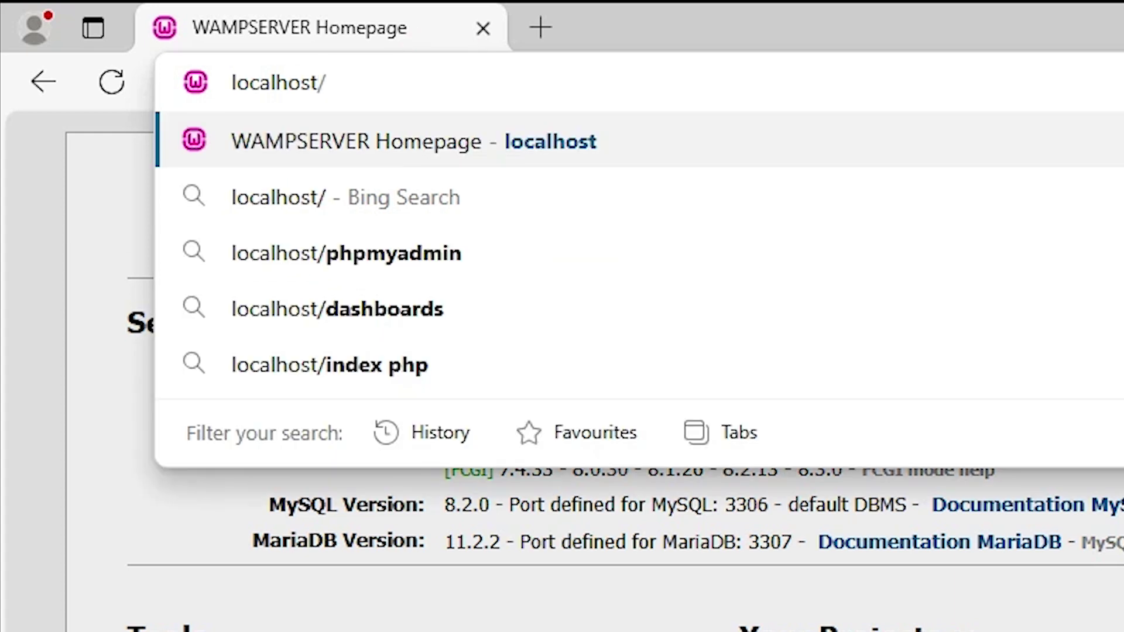
pyautogui.press('Return')
pyautogui.hotkey('alt', 'Tab')
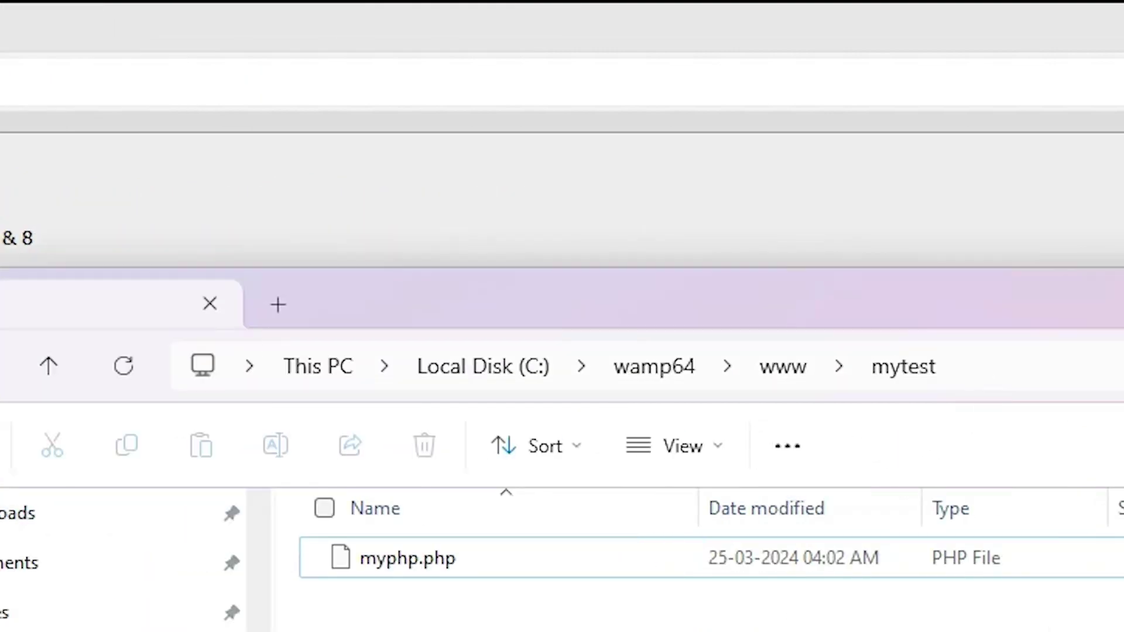
pyautogui.hotkey('alt', 'Tab')
pyautogui.click(439, 83)
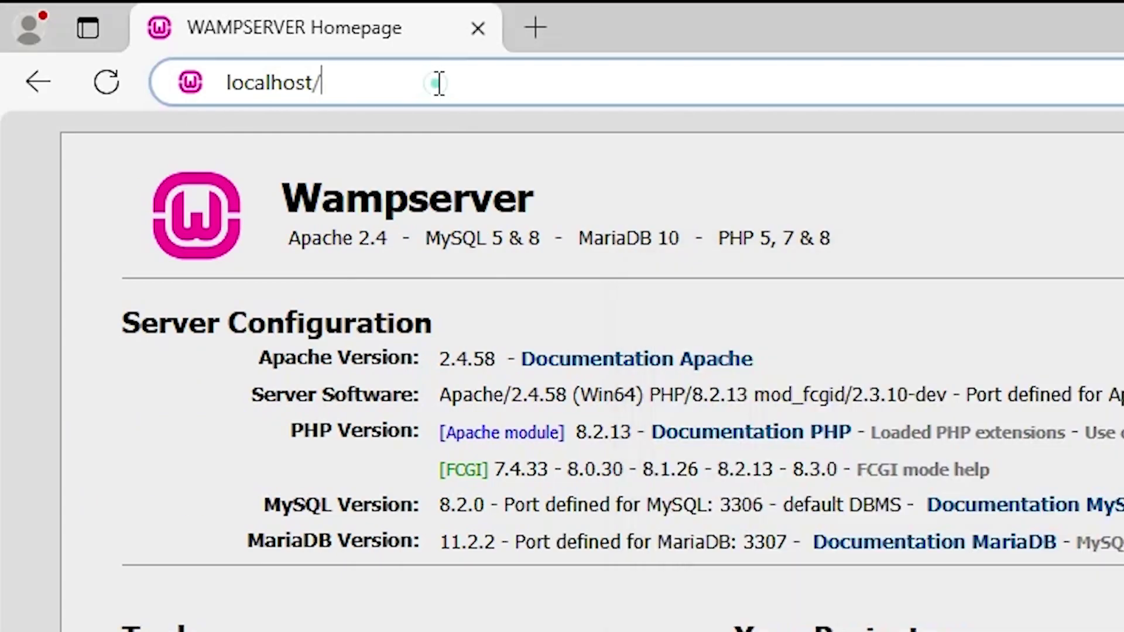
pyautogui.write('mytest')
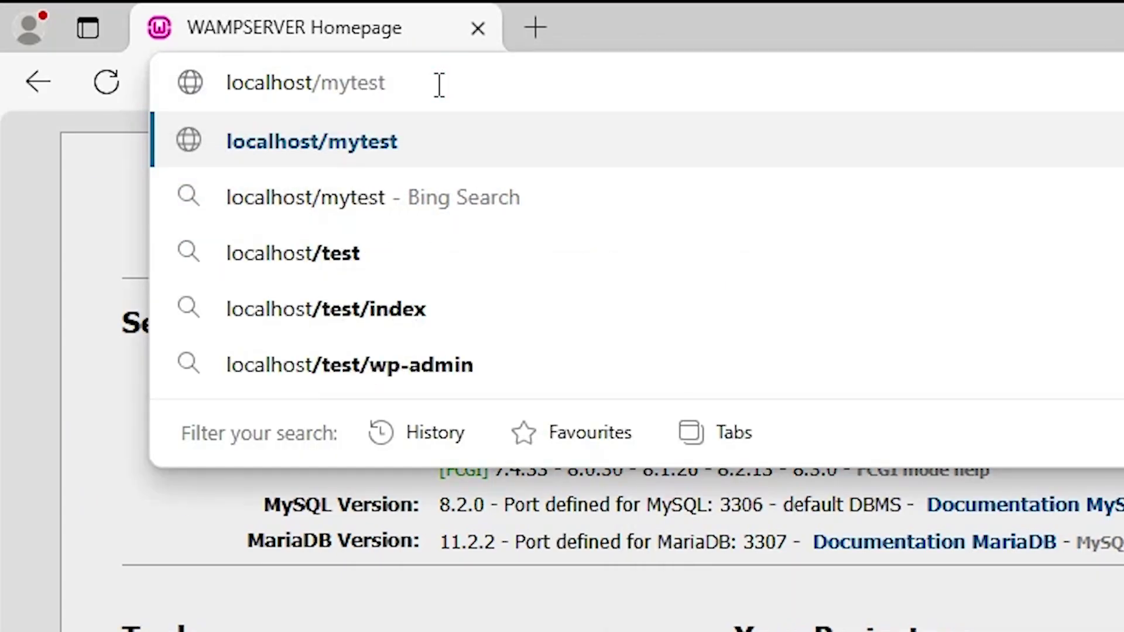
pyautogui.press('Return')
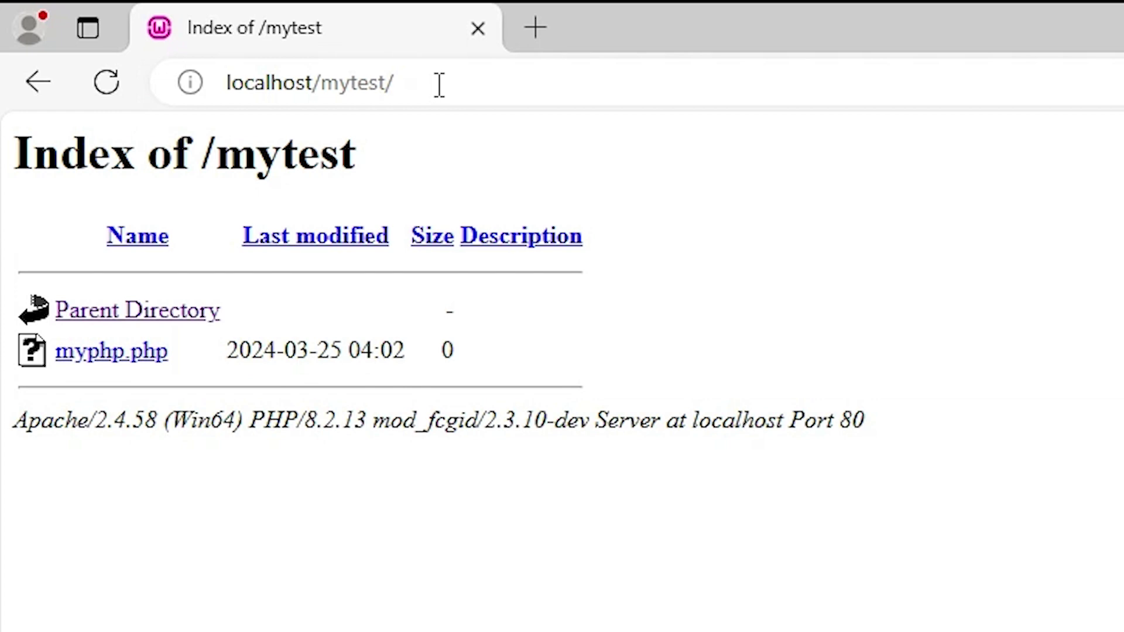
pyautogui.click(139, 353)
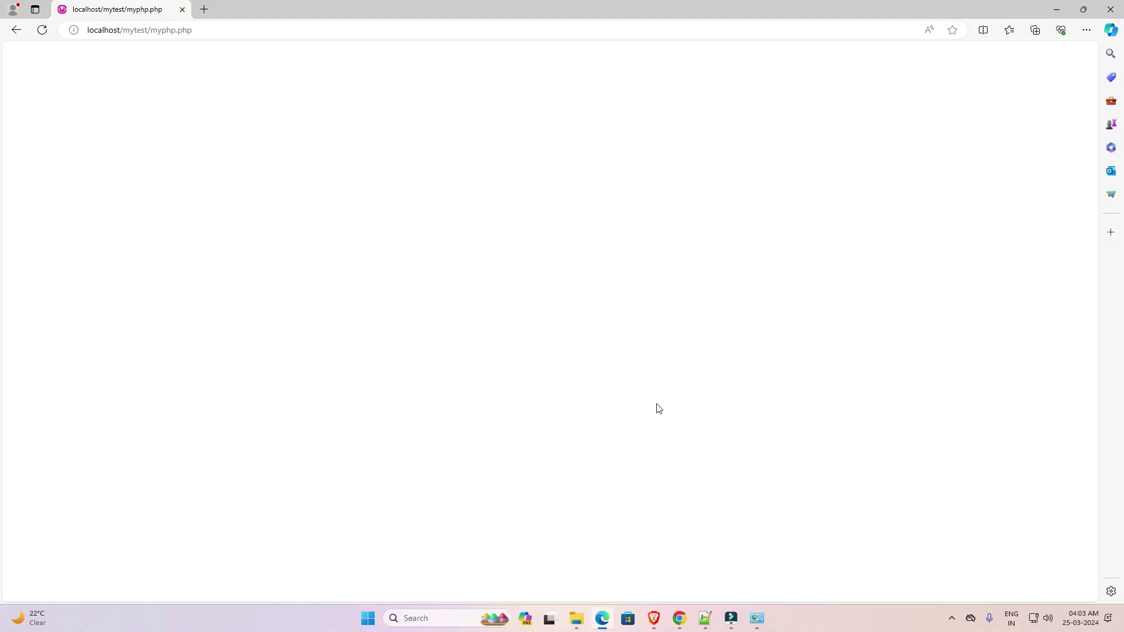
# Switch to the mytest folder in File Explorer and open myphp.php with Notepad
pyautogui.moveTo(576, 618)
pyautogui.click(606, 569)
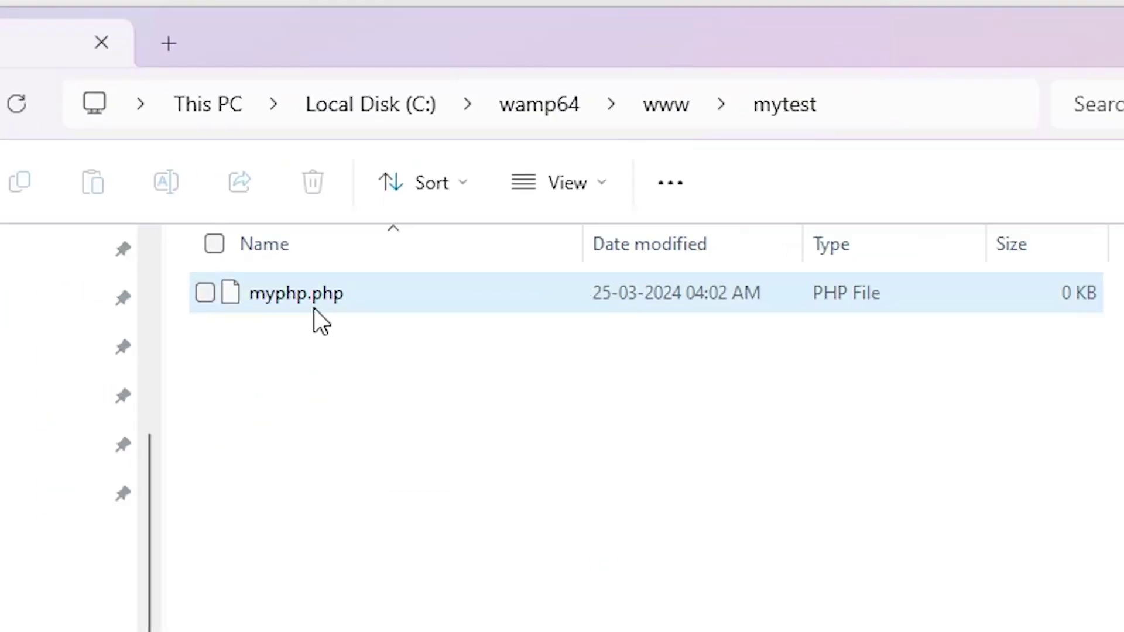
pyautogui.click(502, 209)
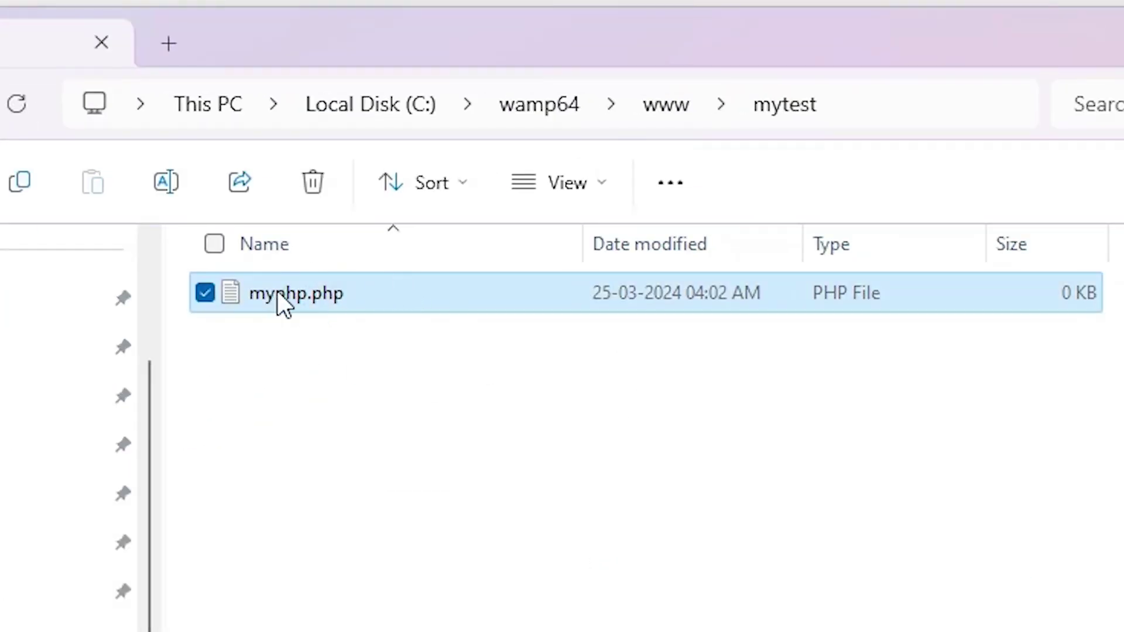
pyautogui.rightClick(329, 299)
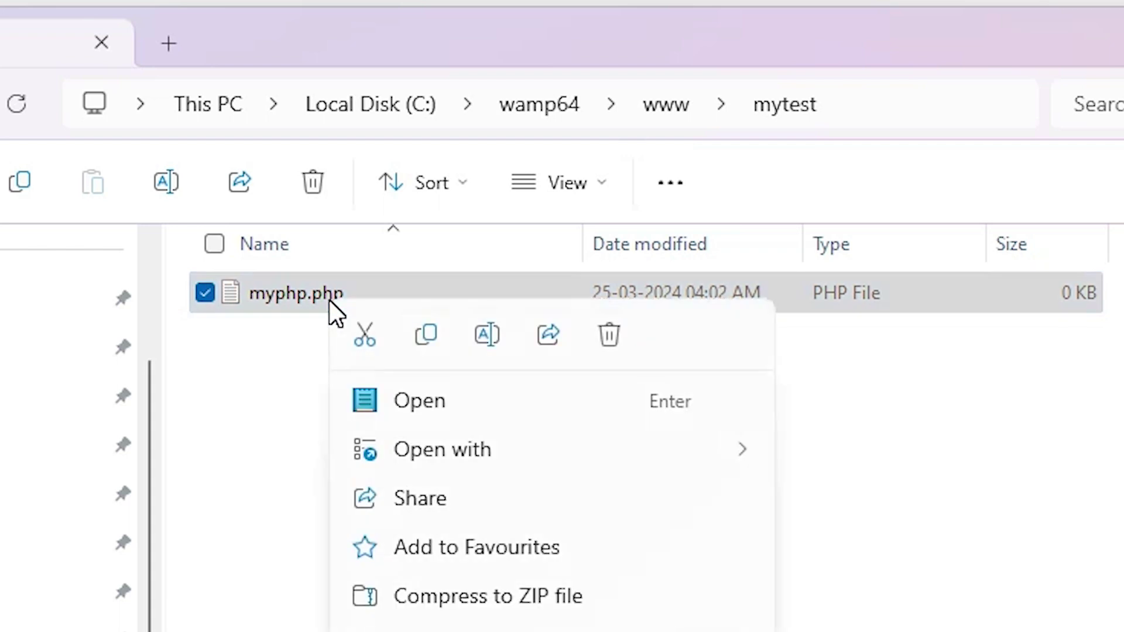
pyautogui.moveTo(477, 450)
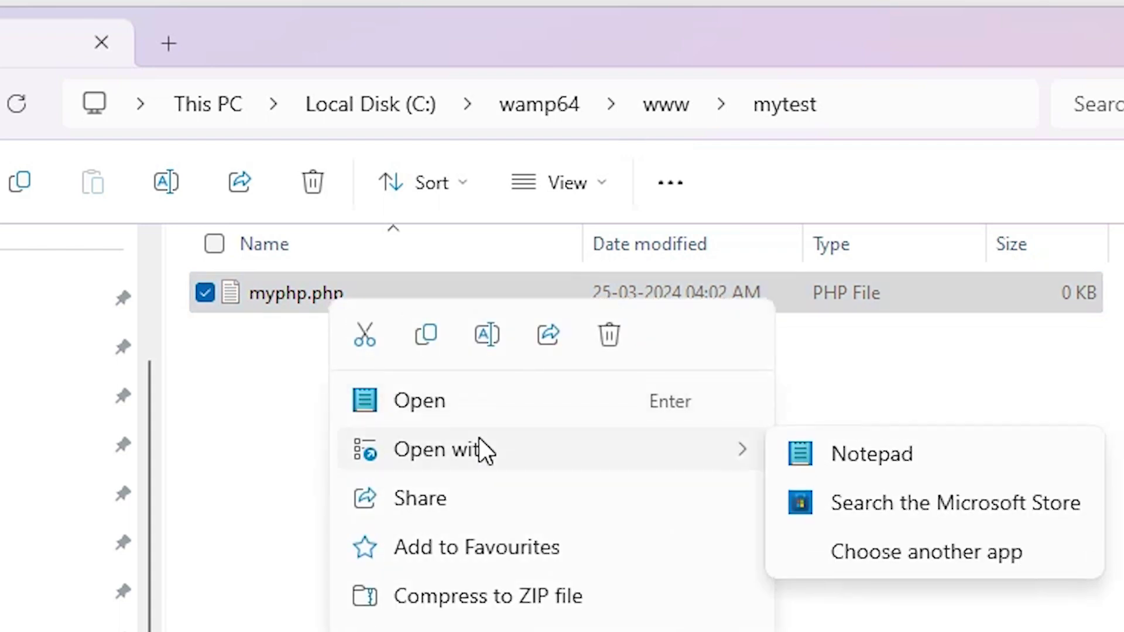
pyautogui.click(867, 465)
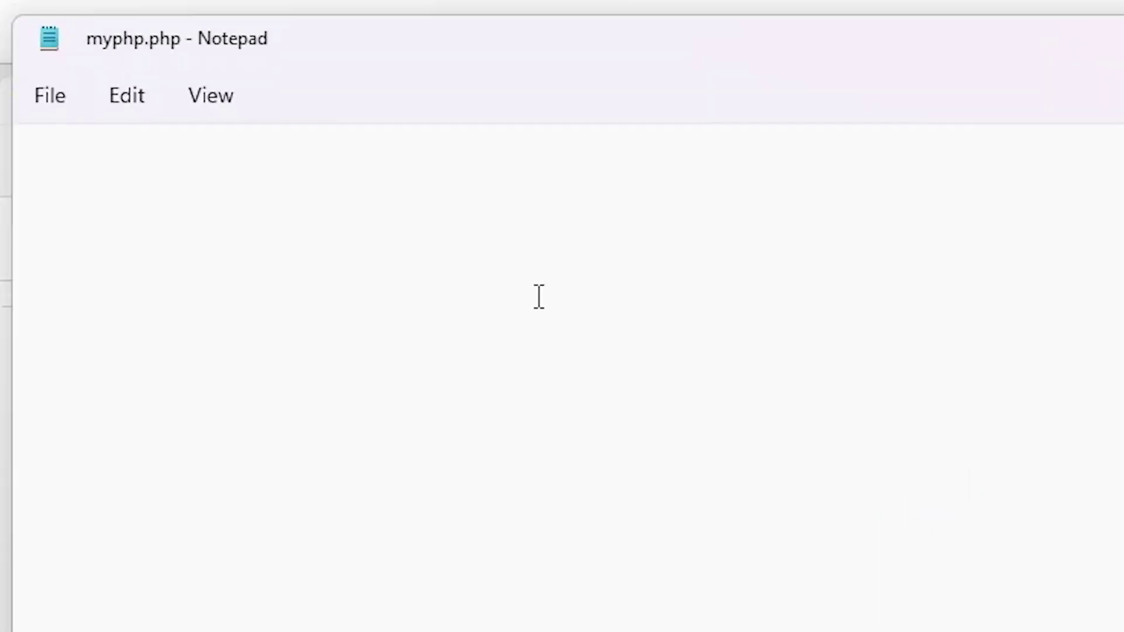
# Write a PHP block in myphp.php with the <?php and ?> tags around an empty echo ""; statement
pyautogui.write('?')
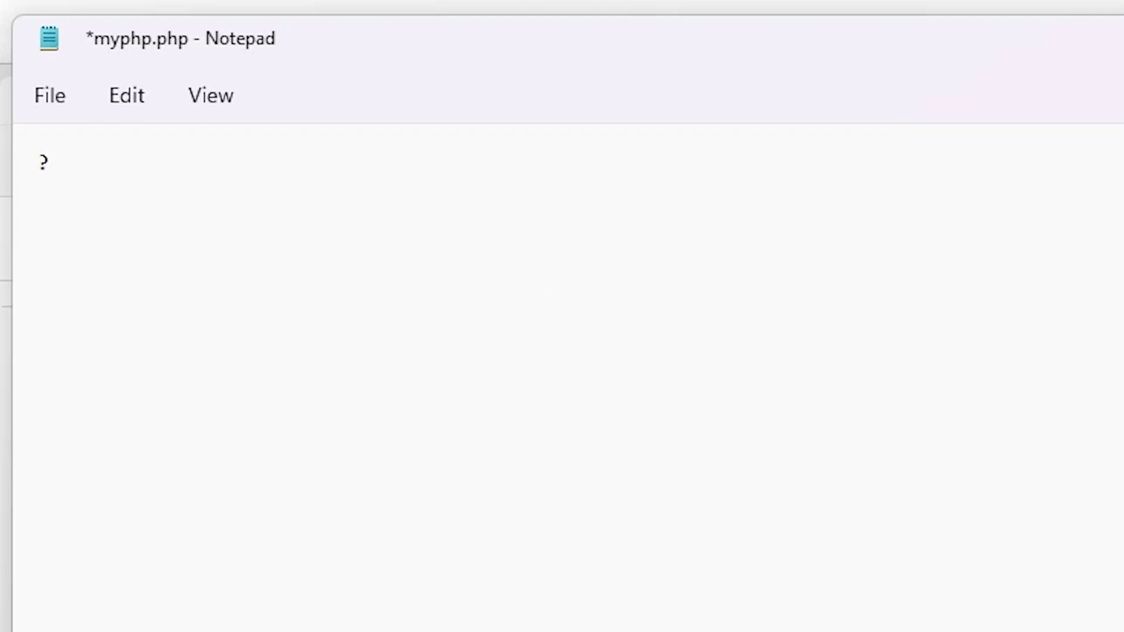
pyautogui.press('BackSpace')
pyautogui.write('<?php')
pyautogui.press('Return')
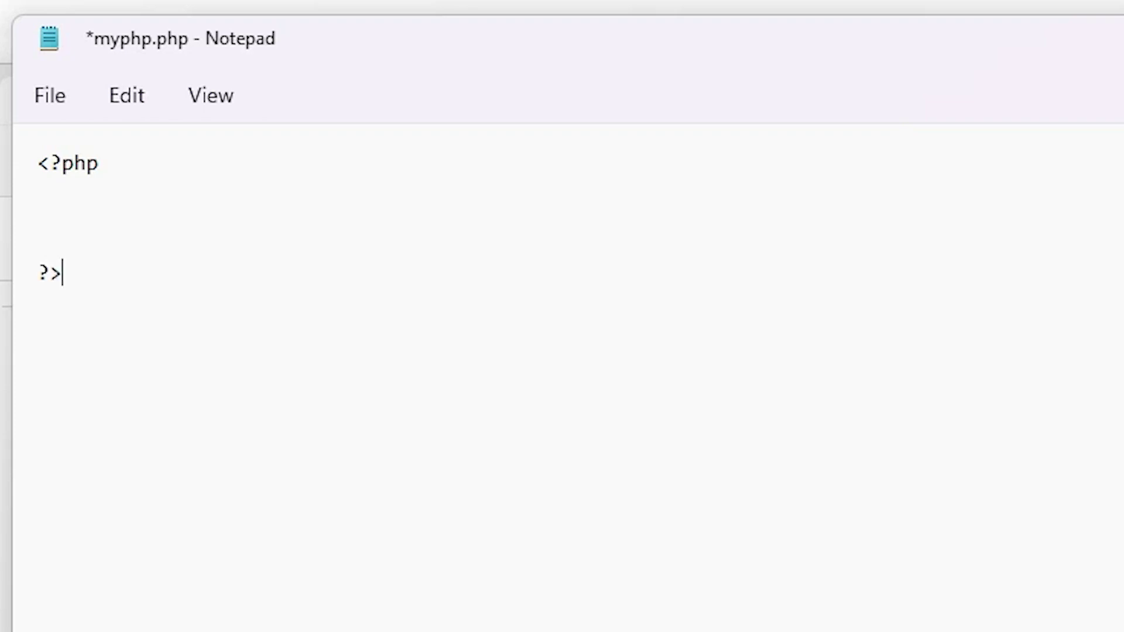
pyautogui.press('Return')
pyautogui.write('echo "";')
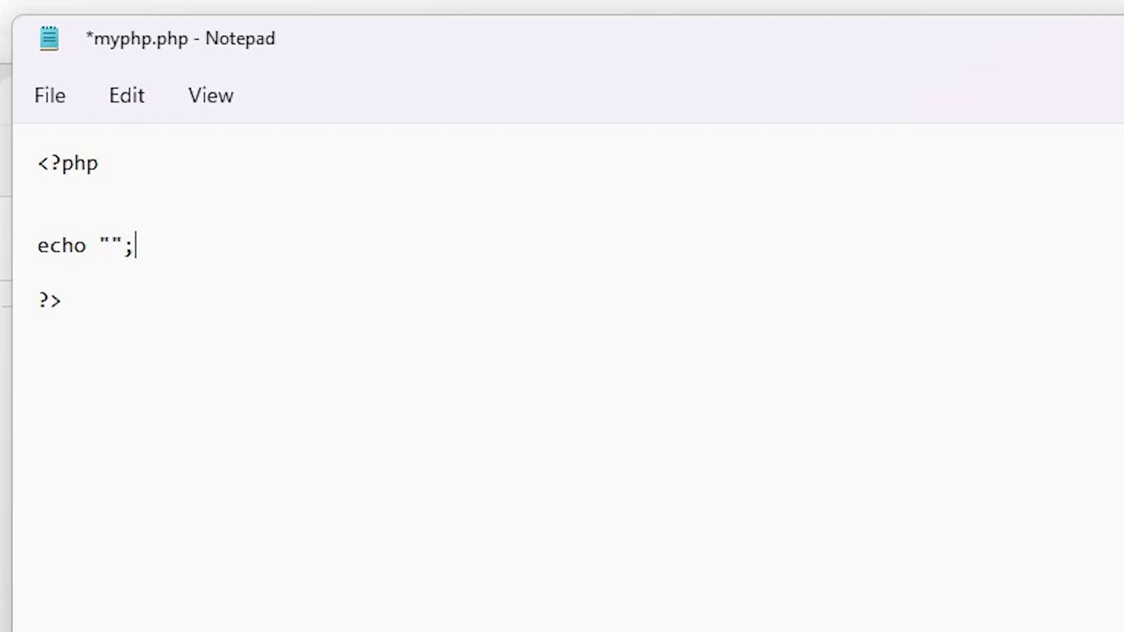
# Fill in the echo statement's text as "Hwllow World", save myphp.php and close Notepad
pyautogui.write('Hwllow World')
pyautogui.press('Down')
pyautogui.click(47, 106)
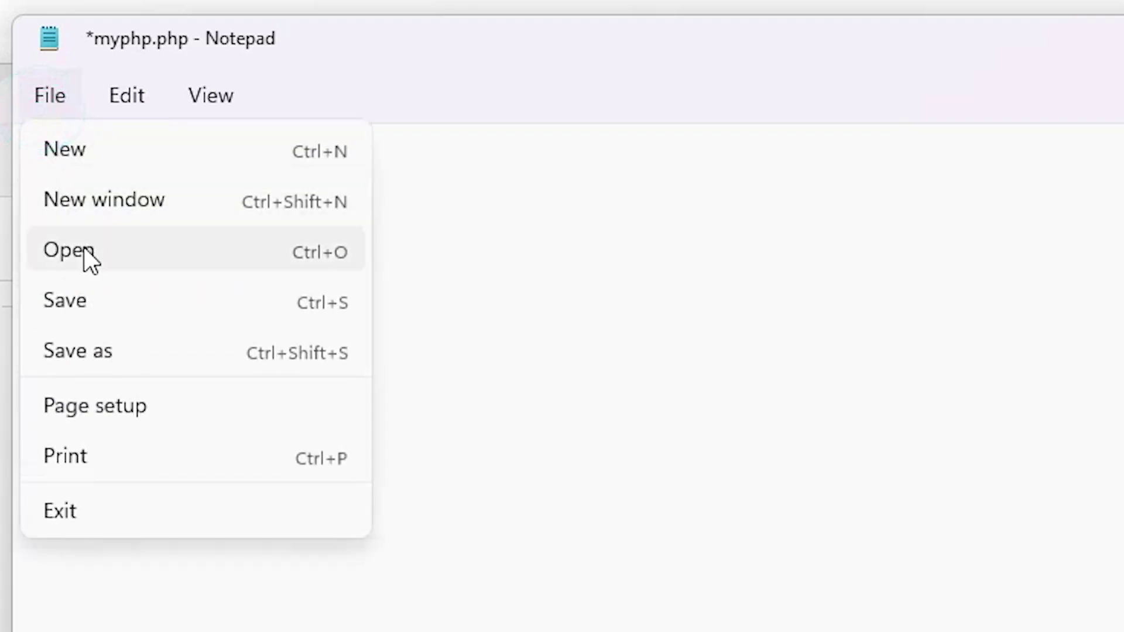
pyautogui.click(92, 300)
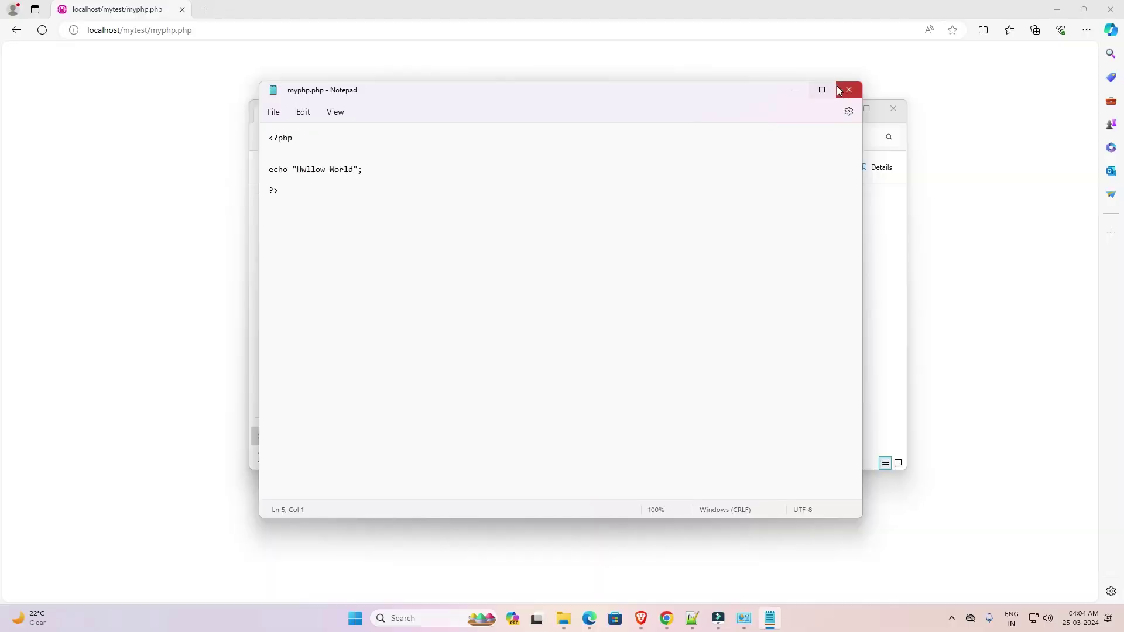
pyautogui.click(1024, 77)
# Reload localhost/mytest/myphp.php in Microsoft Edge to check the script's output
pyautogui.click(64, 56)
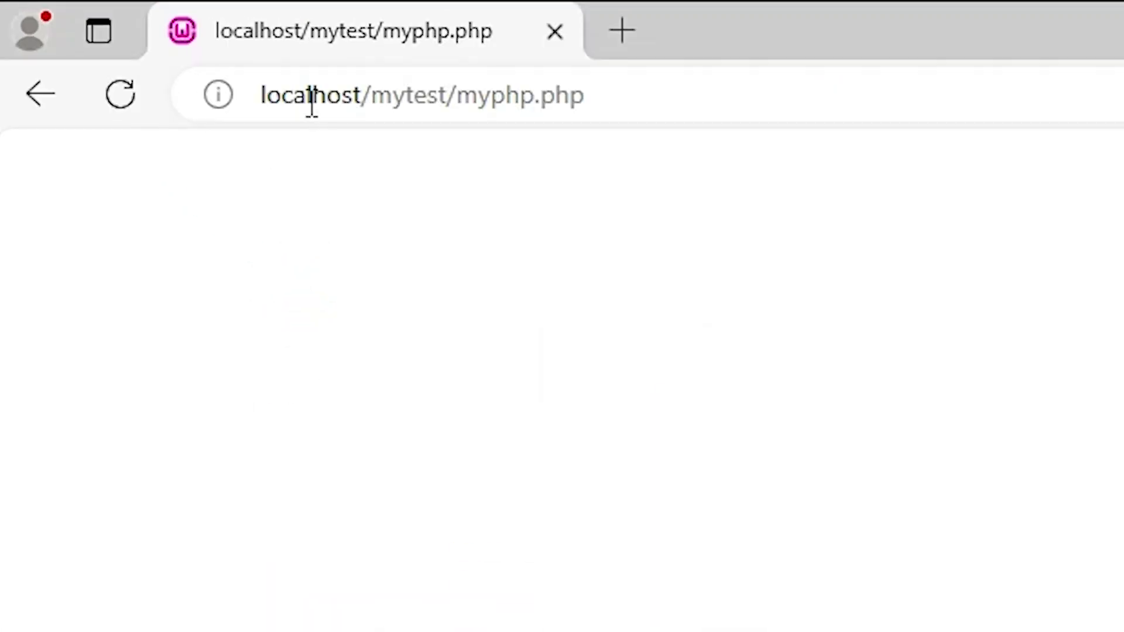
pyautogui.click(358, 100)
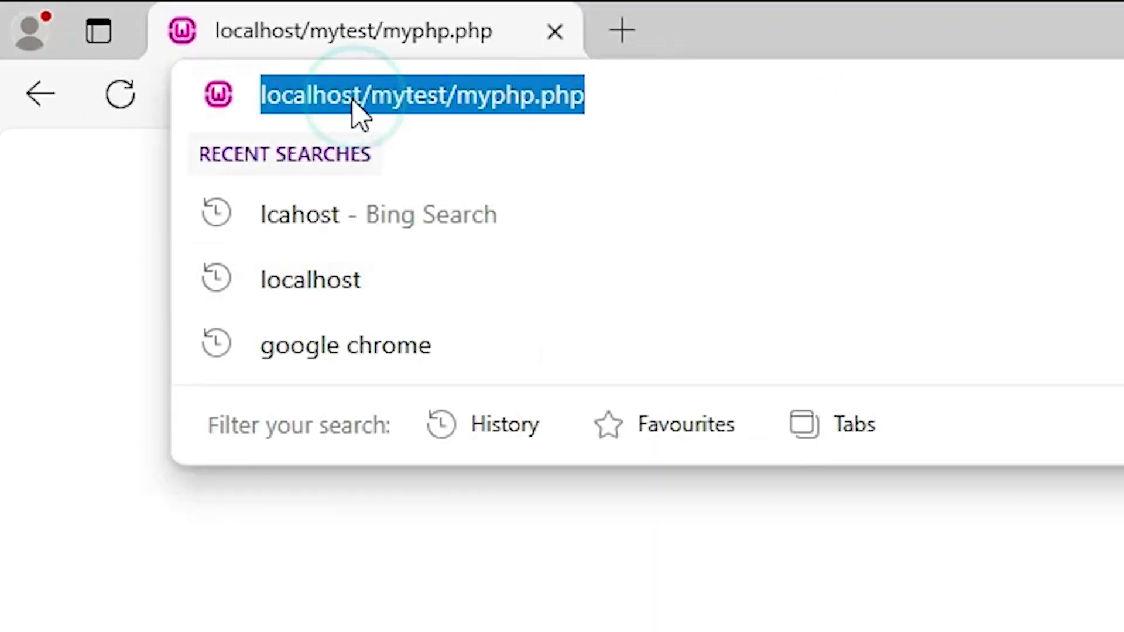
pyautogui.press('Return')
pyautogui.click(147, 97)
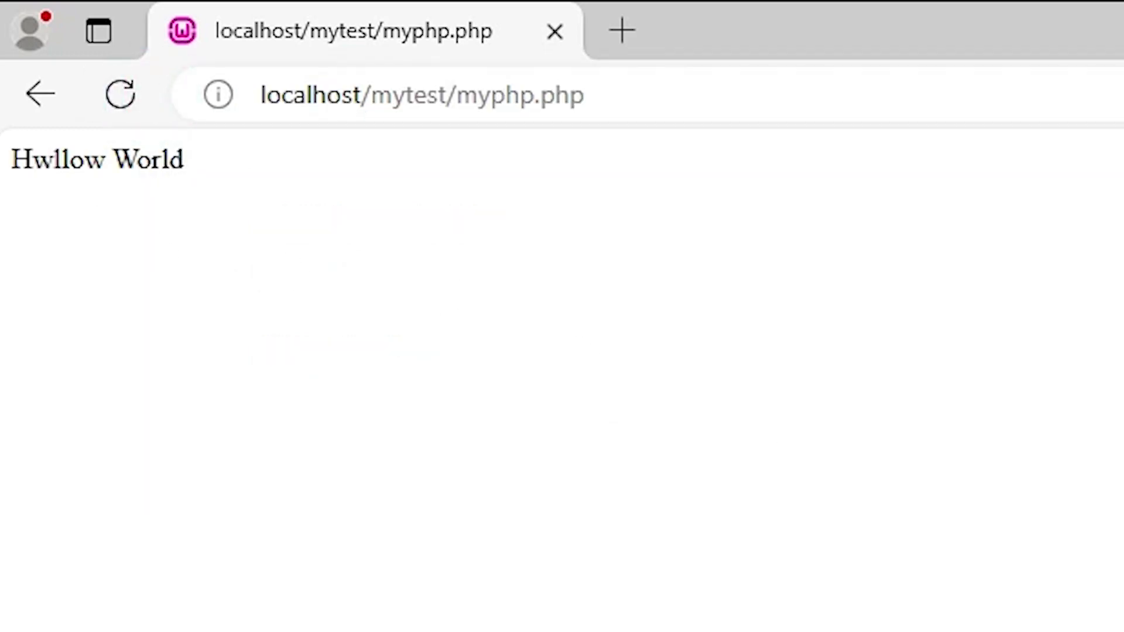
# Reopen myphp.php from the mytest folder in Notepad, correct the echo text to "Hellow World" and save the file
pyautogui.moveTo(576, 618)
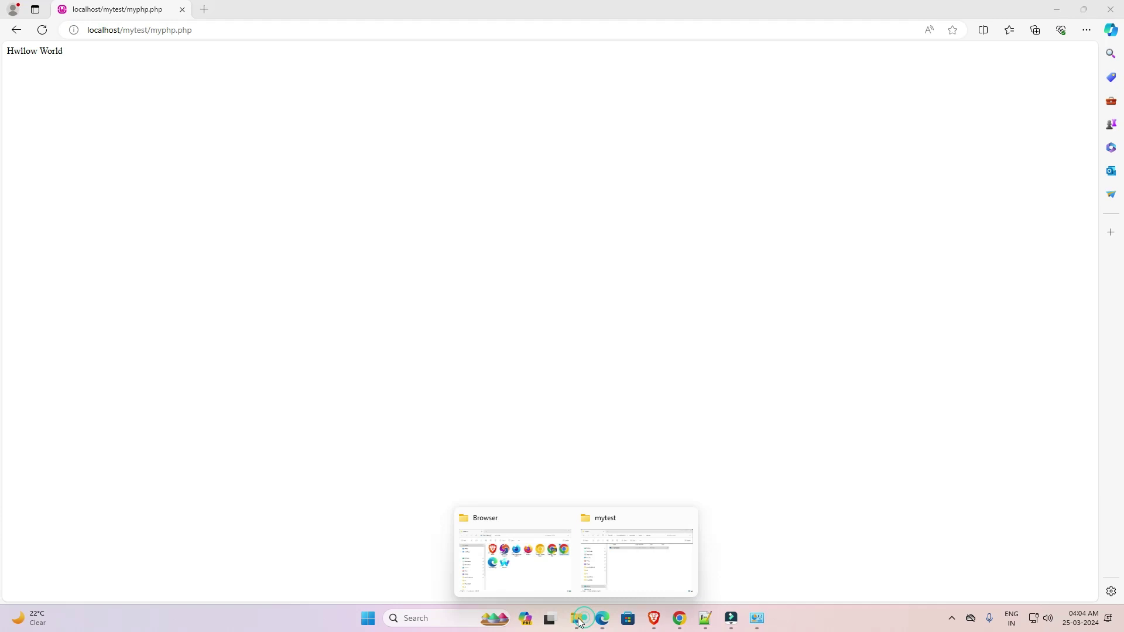
pyautogui.click(648, 535)
pyautogui.rightClick(463, 216)
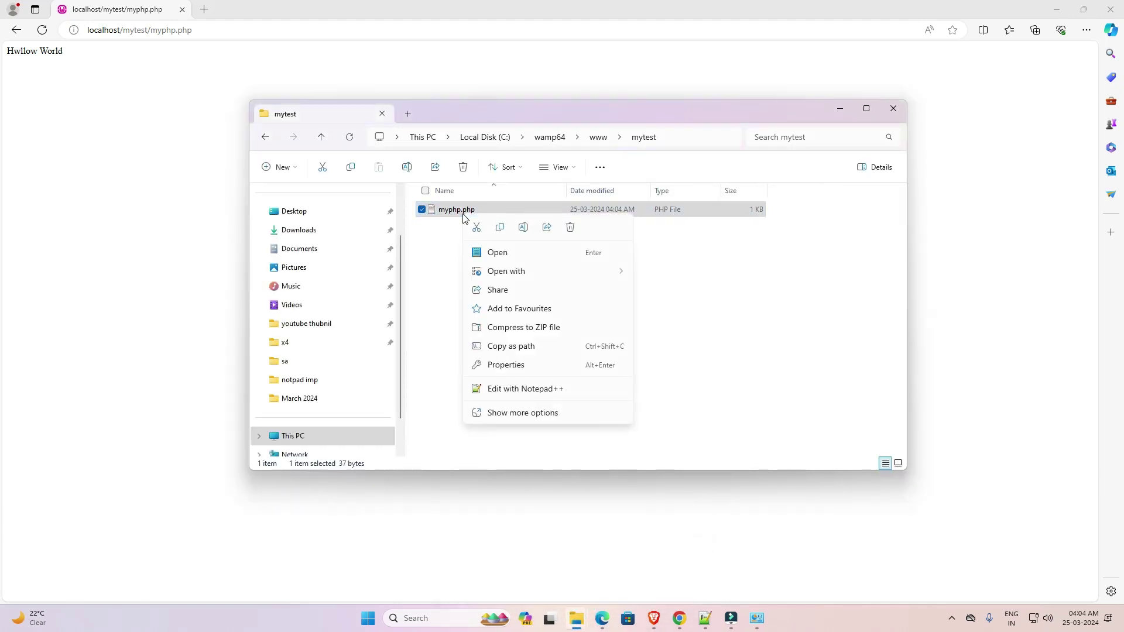
pyautogui.click(487, 251)
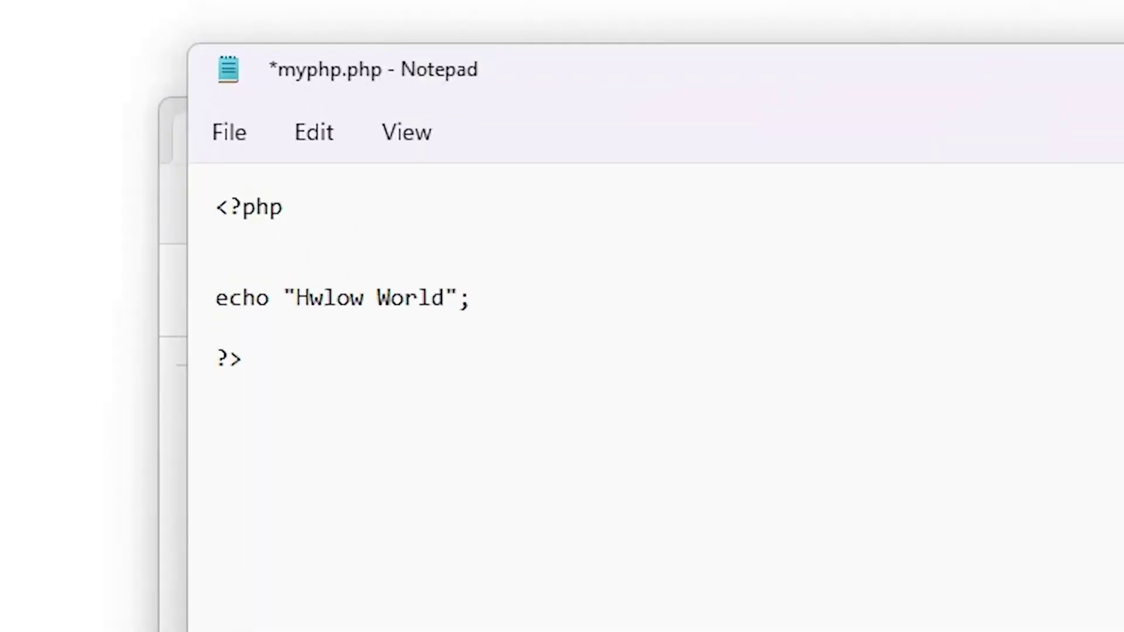
pyautogui.press('BackSpace')
pyautogui.write('e')
pyautogui.write('l')
pyautogui.hotkey('ctrl', 's')
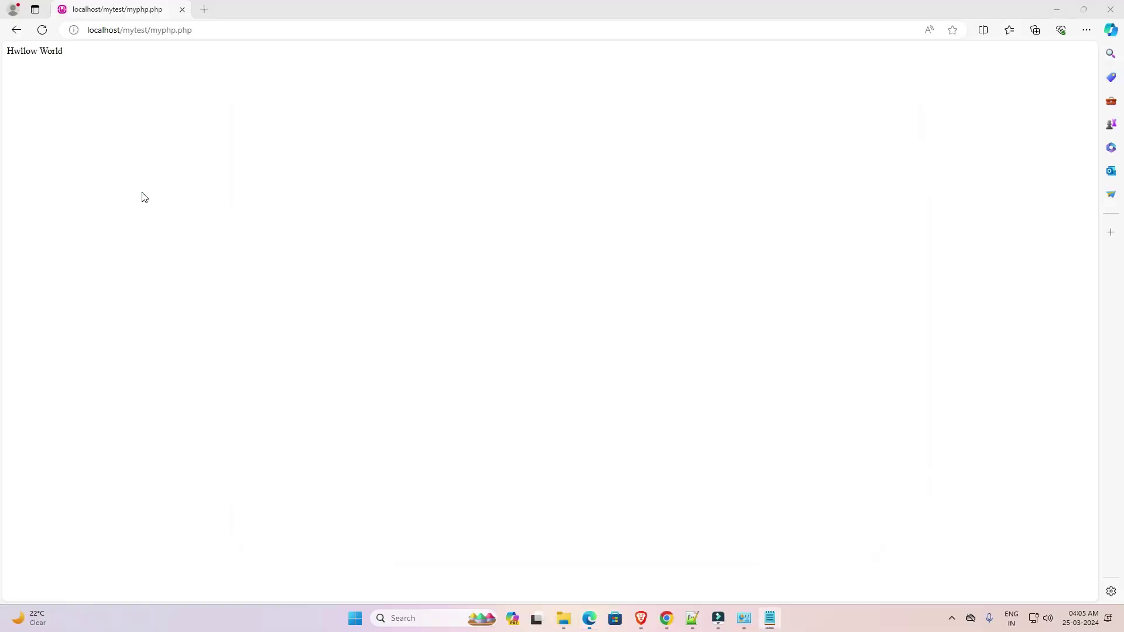
# Refresh the myphp.php page in Microsoft Edge to check the corrected greeting, and minimize the browser window
pyautogui.click(38, 31)
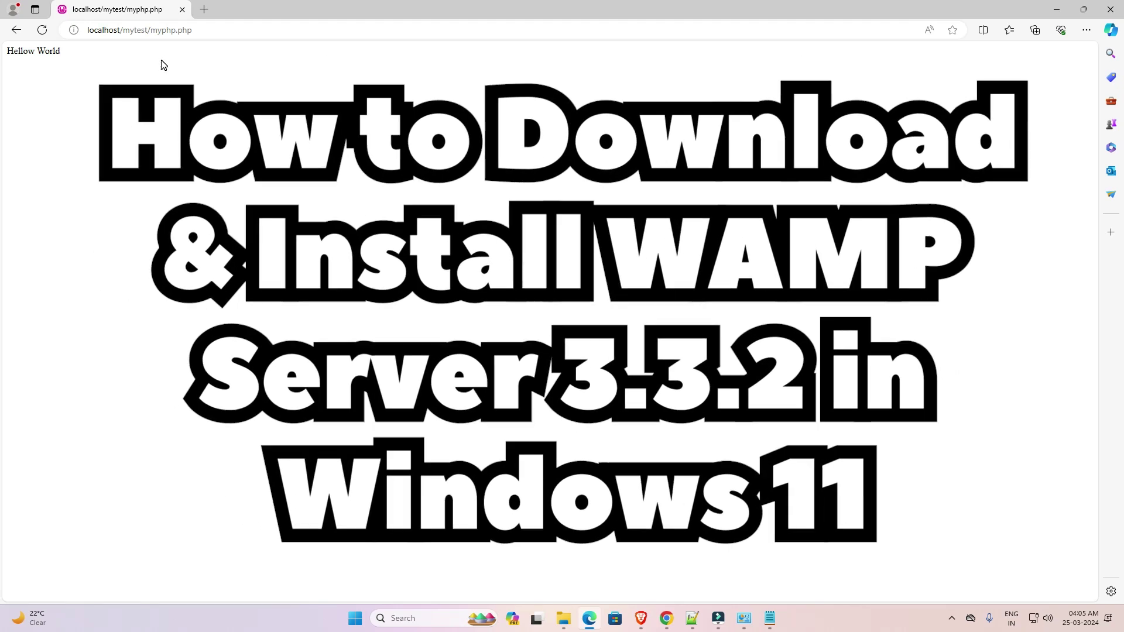
pyautogui.click(1049, 17)
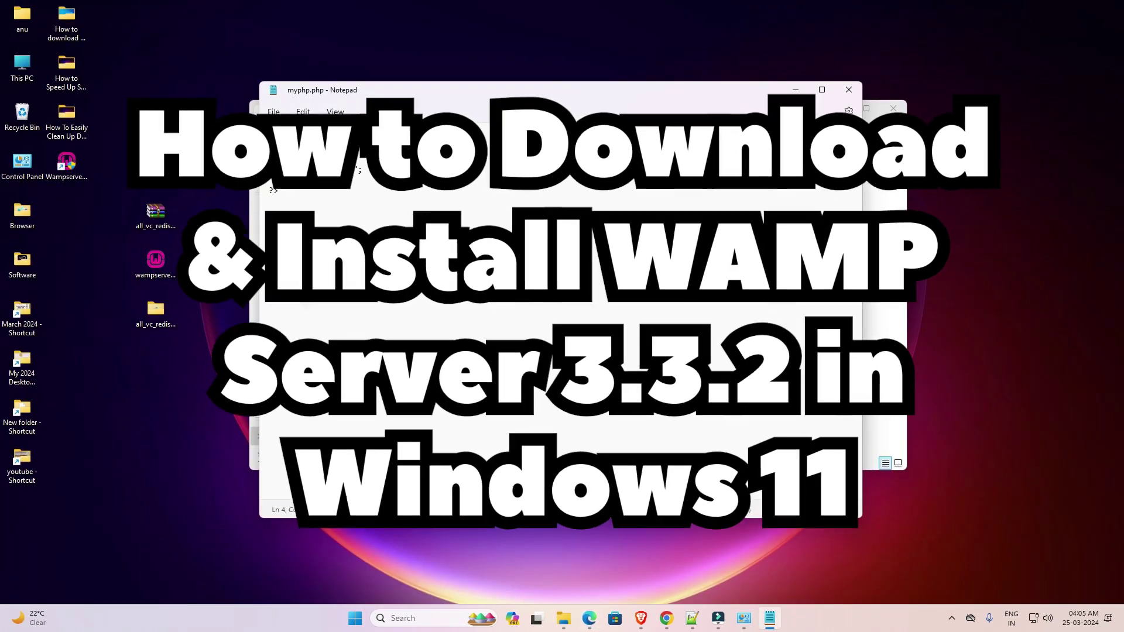